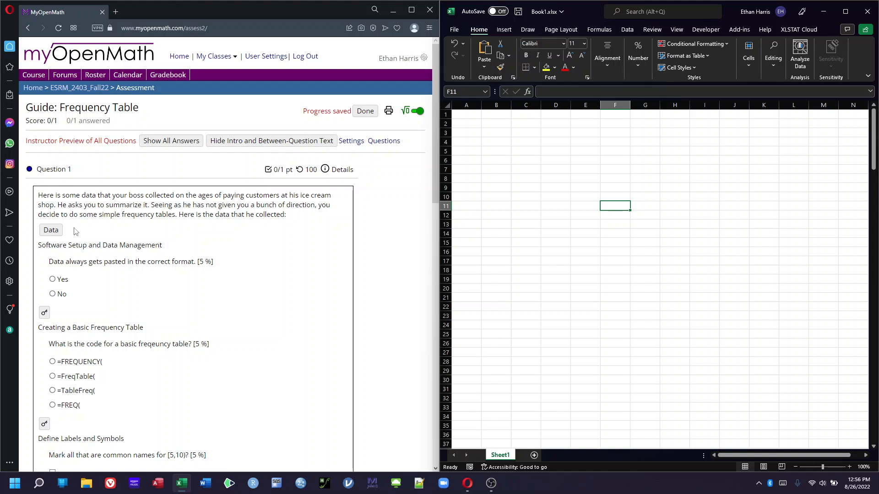
# Reveal the ice cream customer data table and copy all of its rows including headers
pyautogui.click(63, 233)
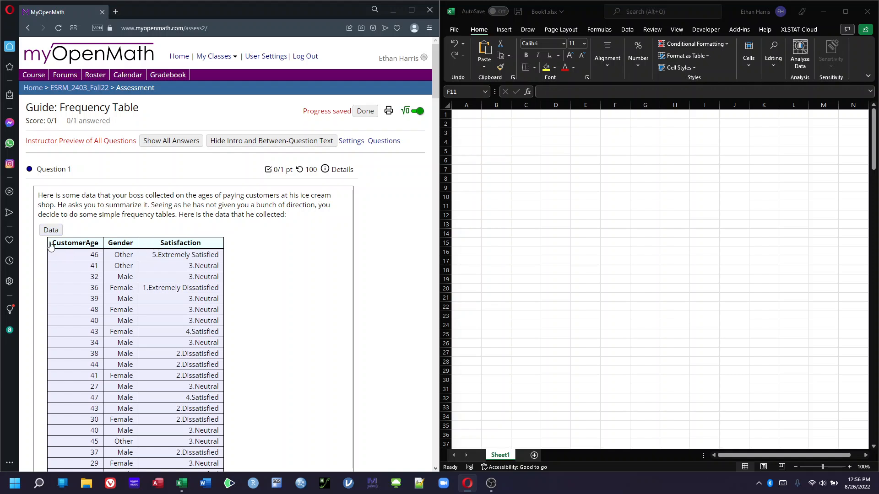
pyautogui.moveTo(50, 245); pyautogui.dragTo(281, 242)
pyautogui.click(282, 241)
pyautogui.moveTo(51, 243); pyautogui.dragTo(257, 265)
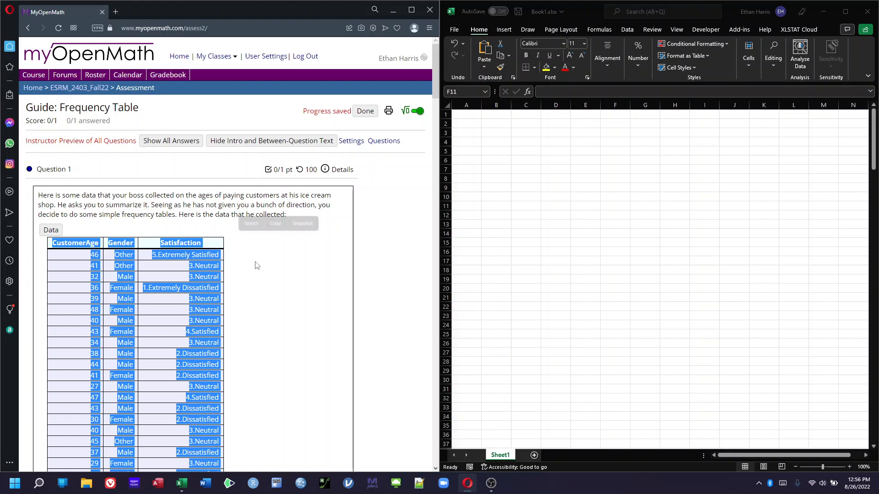
pyautogui.hotkey('ctrl', 'c')
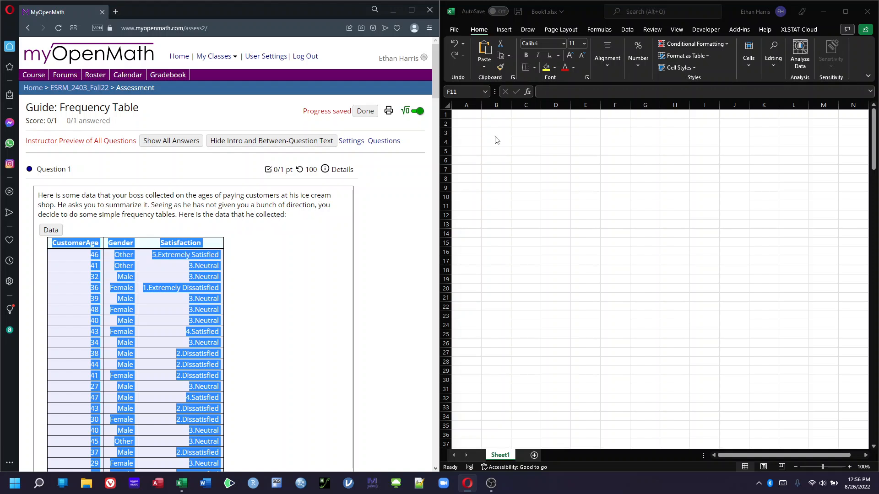
pyautogui.click(466, 118)
pyautogui.click(466, 117)
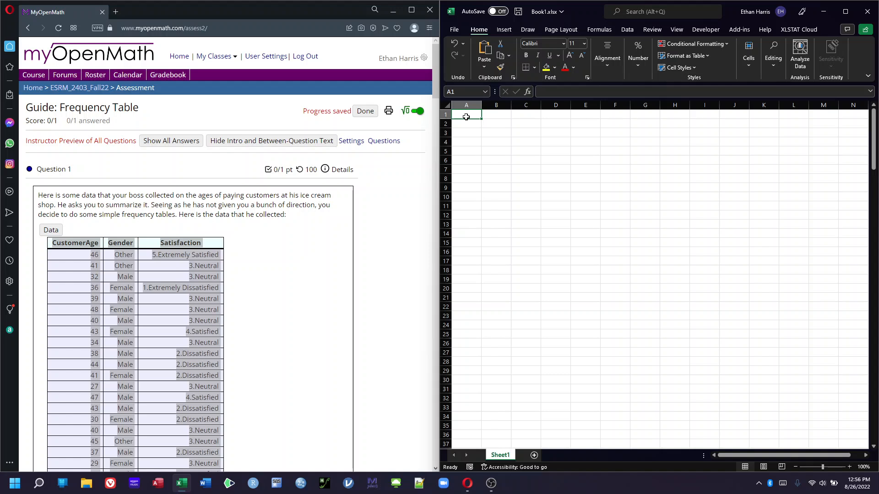
pyautogui.hotkey('ctrl', 'v')
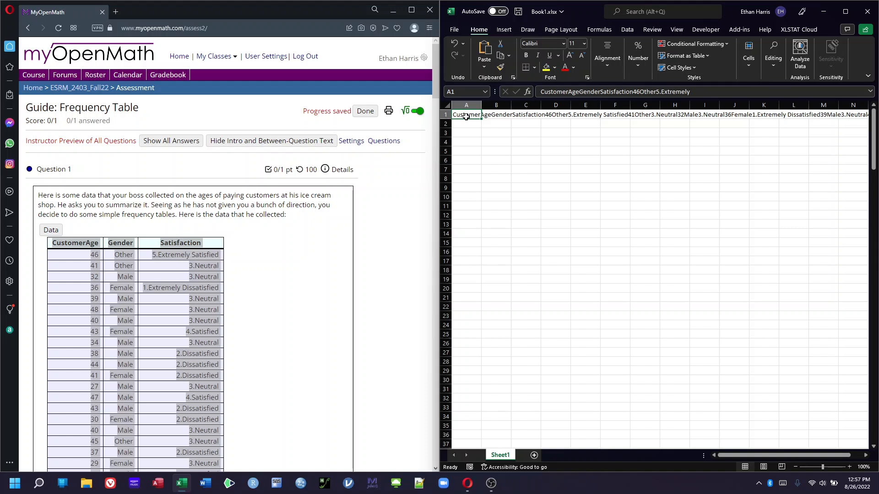
pyautogui.press('Delete')
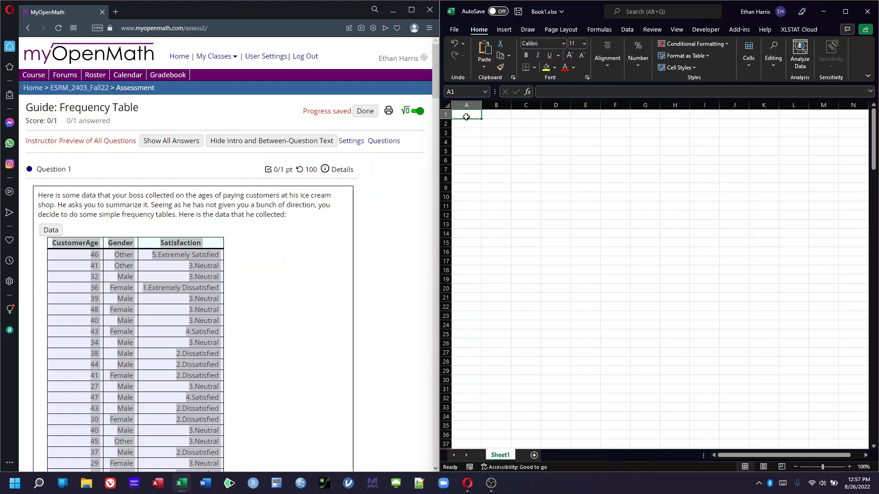
# Paste the copied data into cell A1 as plain Text with Paste Special
pyautogui.rightClick(471, 117)
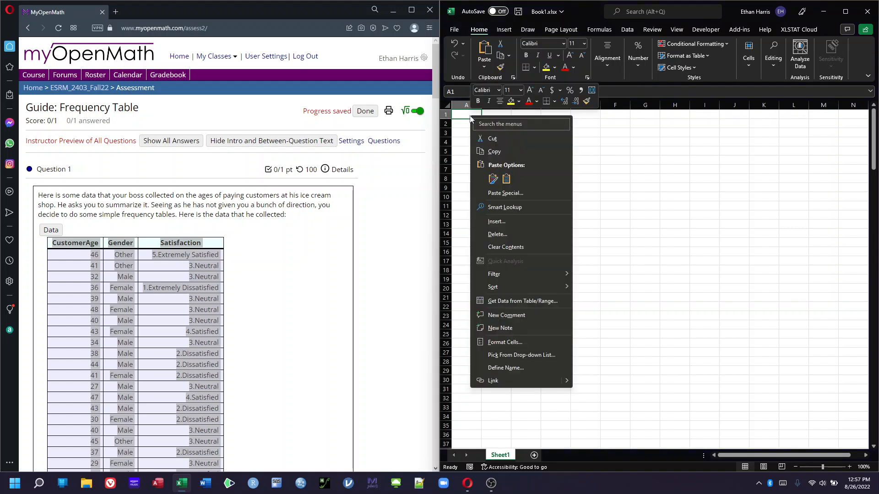
pyautogui.click(499, 193)
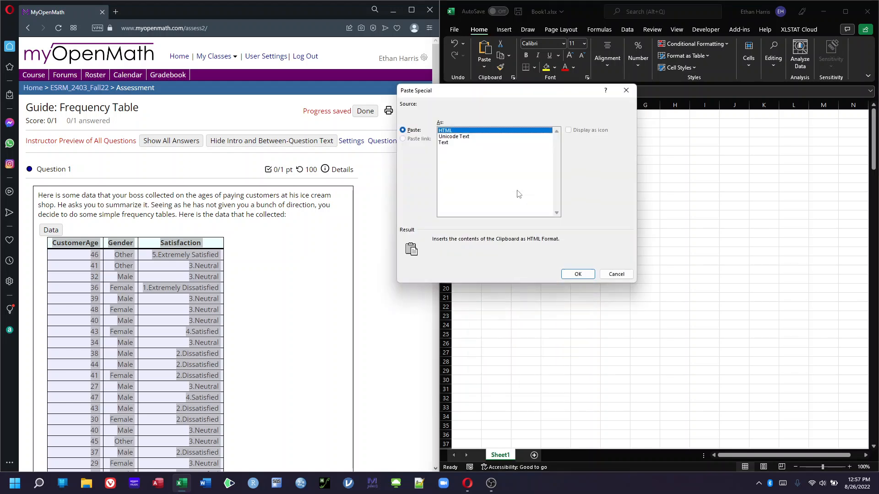
pyautogui.click(447, 143)
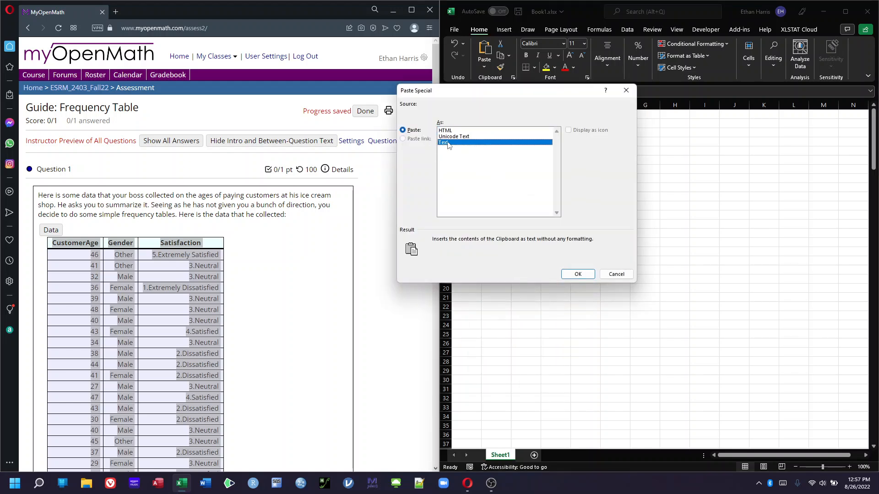
pyautogui.click(573, 275)
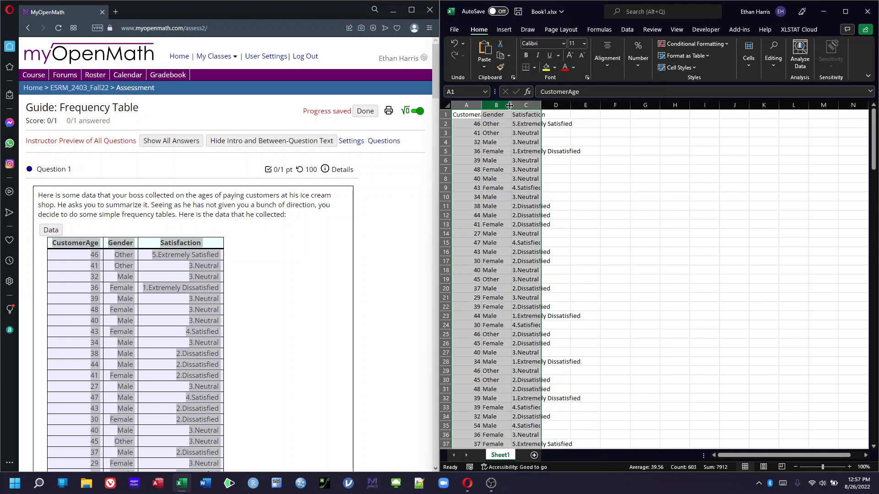
# Autofit the widths of the Satisfaction and CustomerAge columns
pyautogui.doubleClick(541, 104)
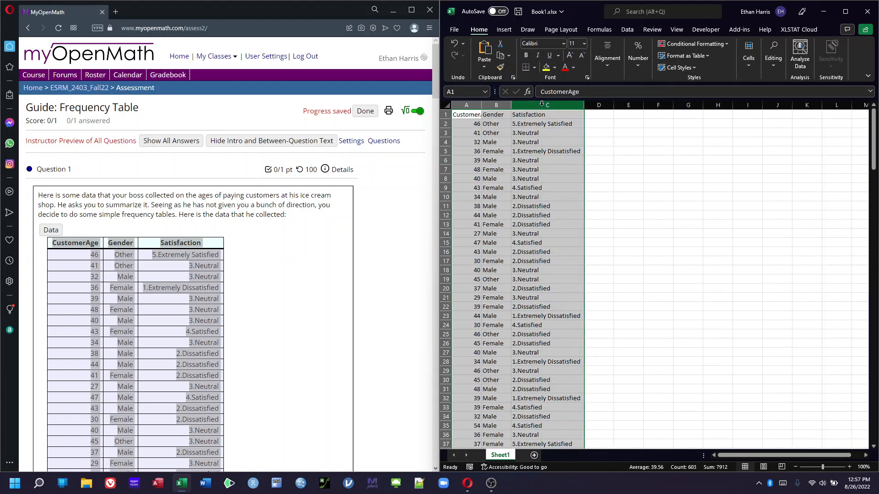
pyautogui.doubleClick(482, 104)
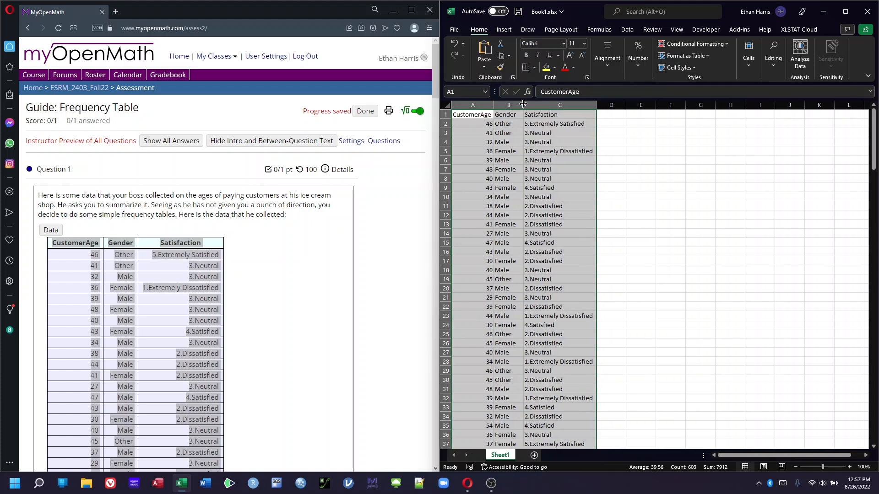
pyautogui.click(633, 170)
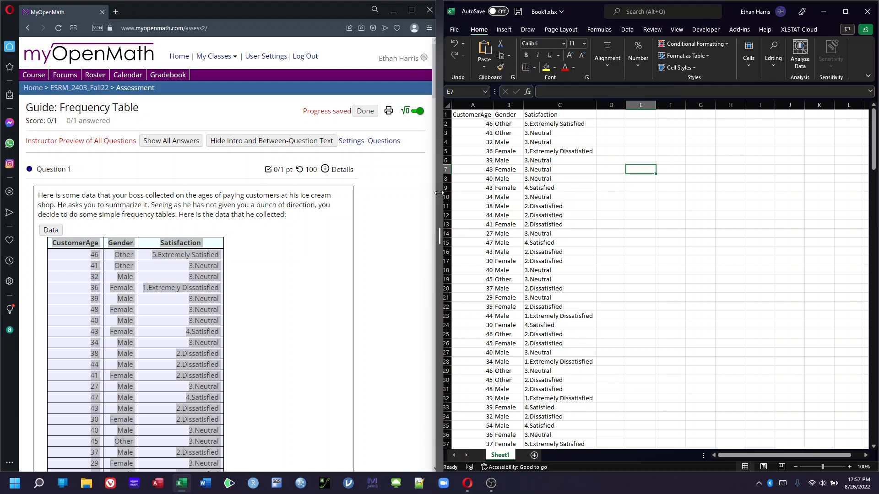
# Resize the side-by-side split so the spreadsheet window gets wider
pyautogui.moveTo(432, 193); pyautogui.dragTo(368, 198)
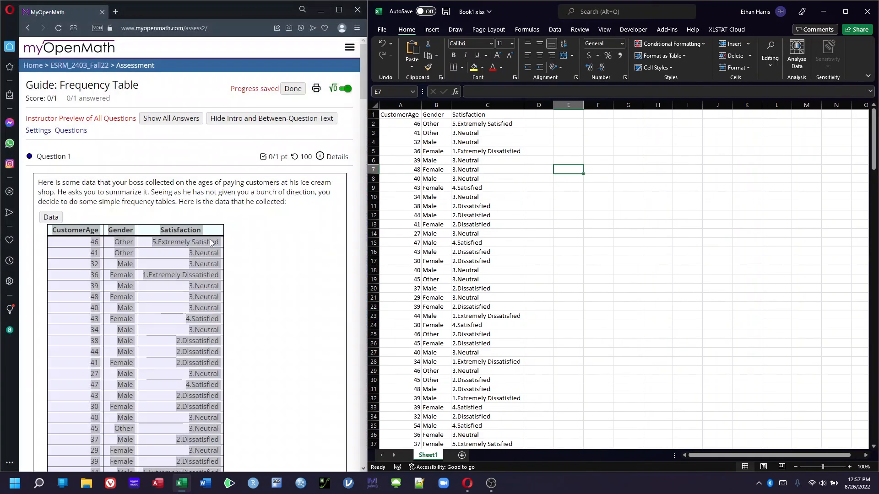
pyautogui.scroll(-5, 69, 222)
pyautogui.scroll(5, 69, 222)
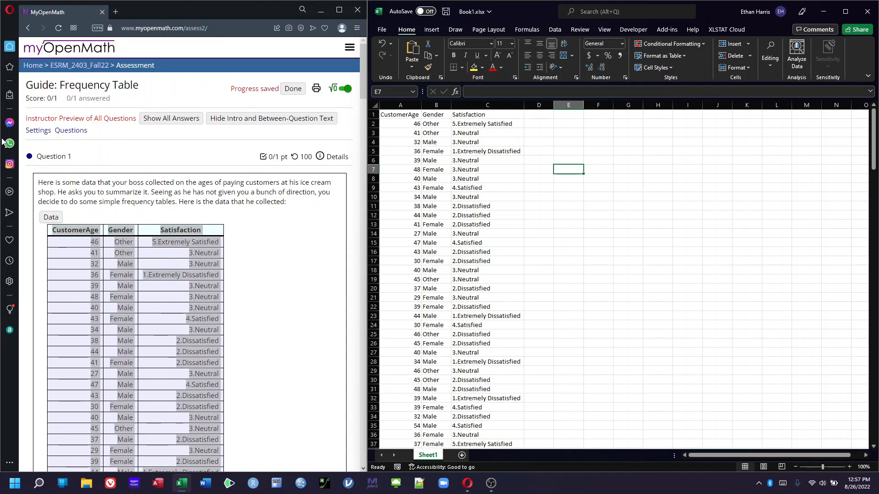
# Hide the data table and answer No to whether data always gets pasted in the correct format
pyautogui.click(54, 216)
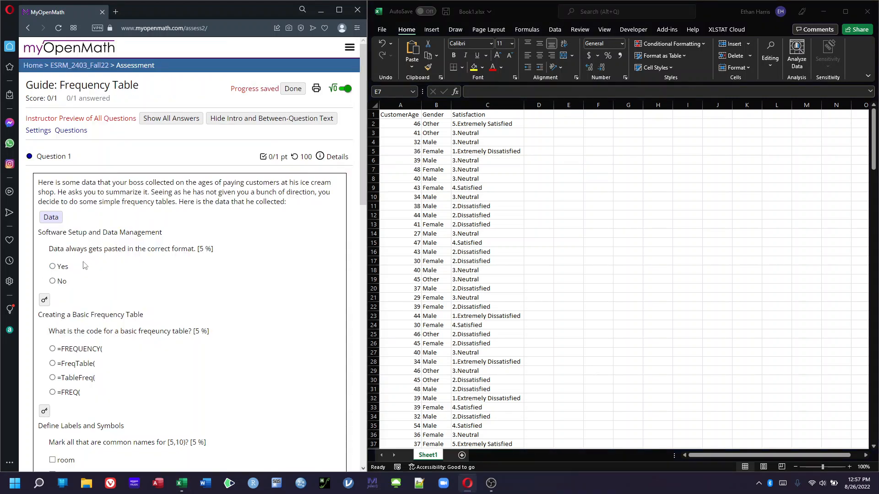
pyautogui.click(52, 281)
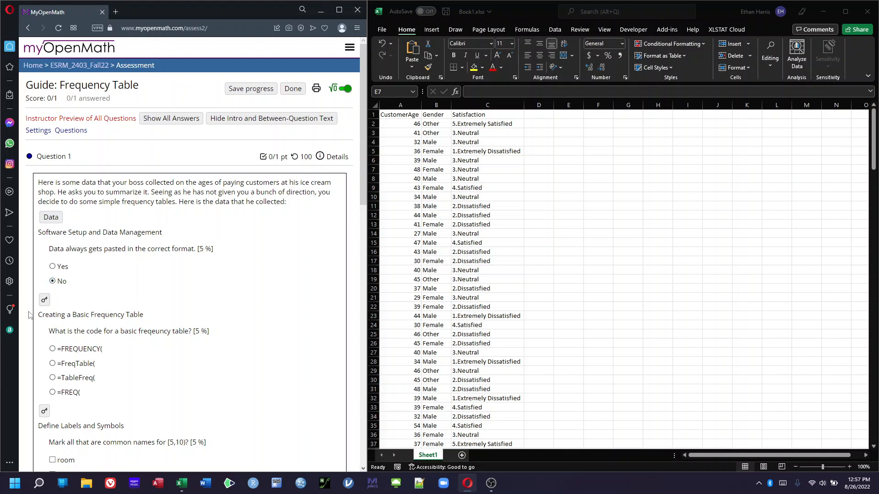
# Mark class, range and bin as common names for [5,10) and toggle the answer reveal on and off
pyautogui.scroll(-2, 37, 311)
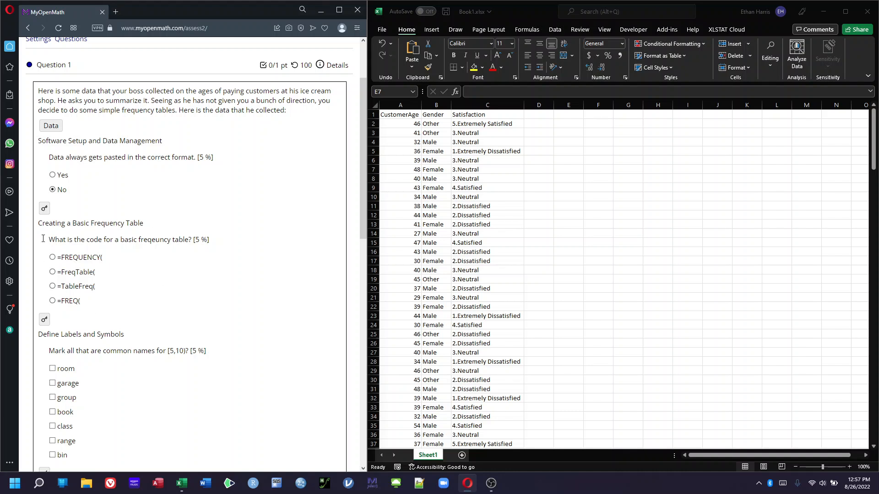
pyautogui.scroll(-3, 44, 242)
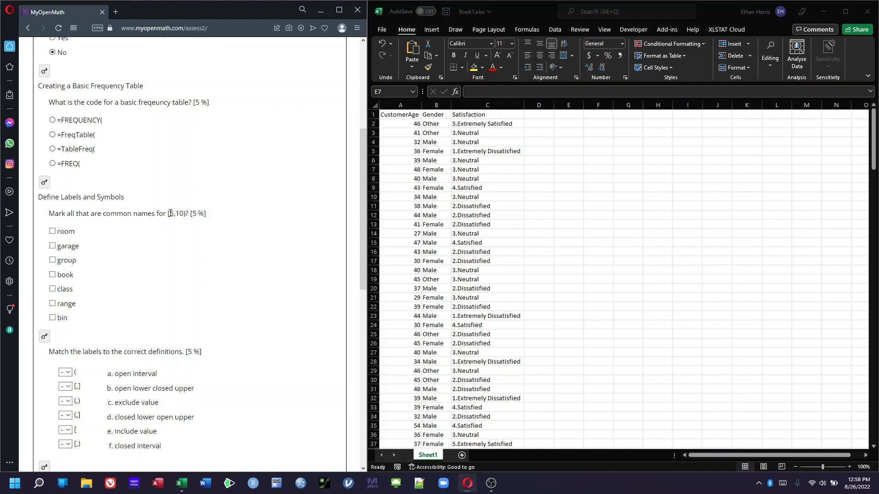
pyautogui.moveTo(168, 213); pyautogui.dragTo(185, 214)
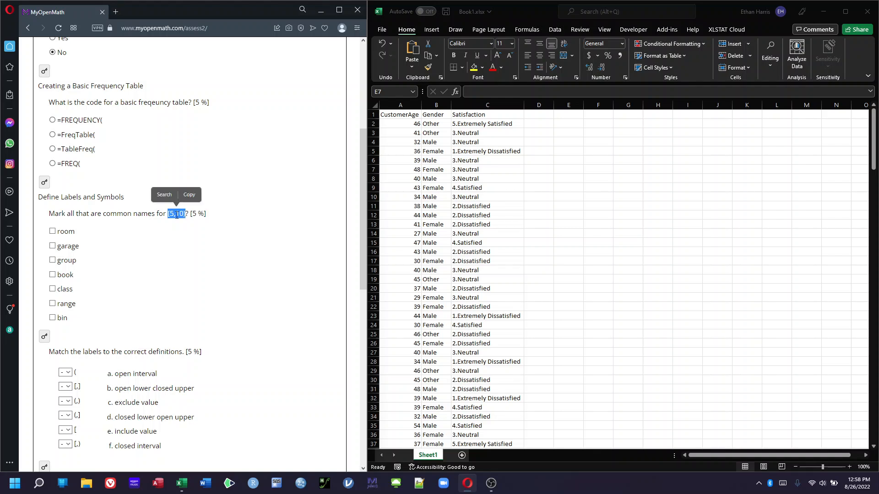
pyautogui.click(155, 217)
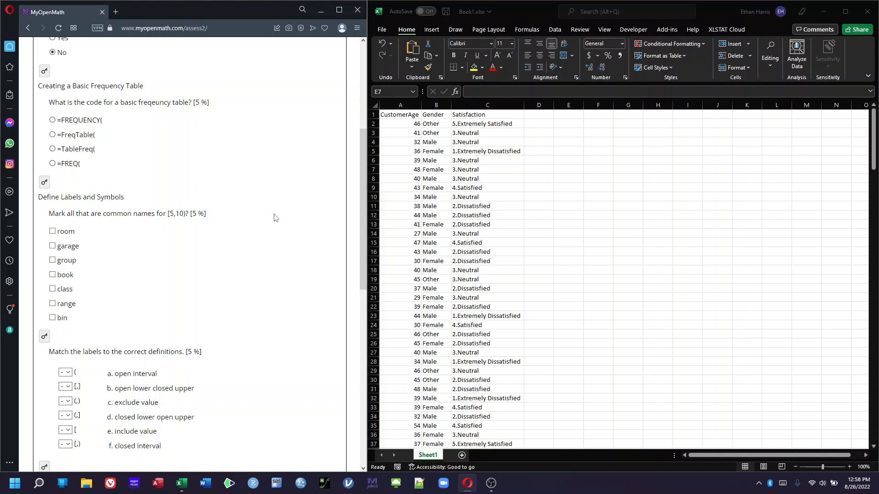
pyautogui.click(52, 319)
pyautogui.click(53, 304)
pyautogui.click(53, 290)
pyautogui.click(50, 337)
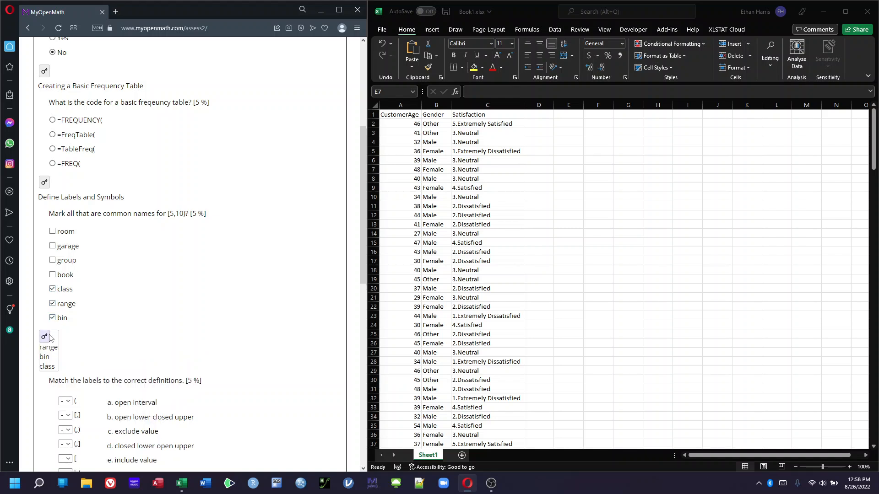
pyautogui.click(49, 337)
# Match the labels ( to c, [ to e, and [,] to f in the definitions question
pyautogui.scroll(-2, 82, 310)
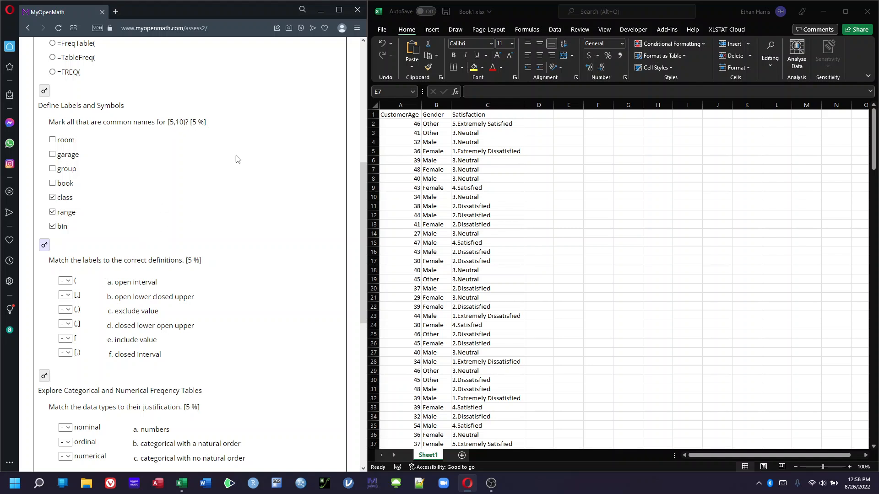
pyautogui.click(67, 283)
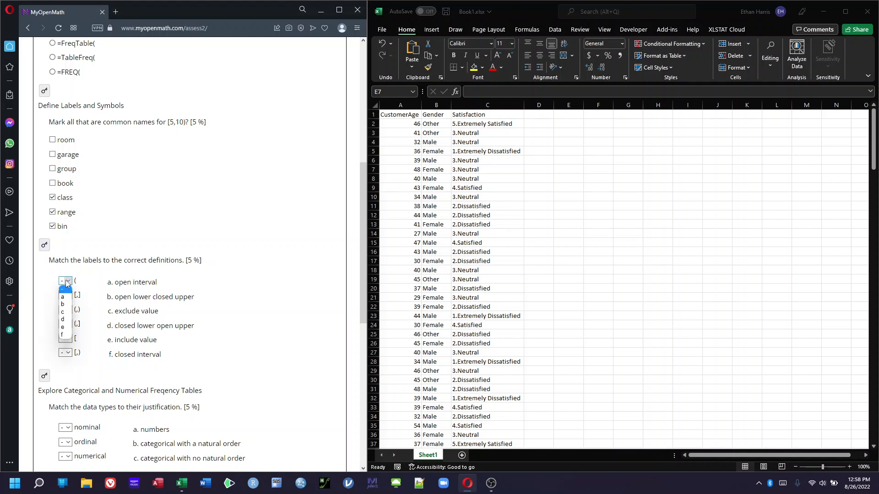
pyautogui.click(63, 312)
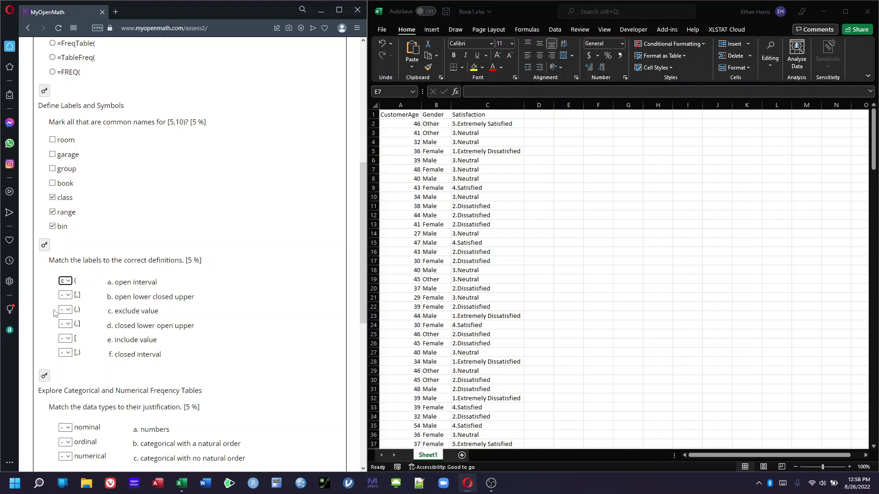
pyautogui.click(67, 343)
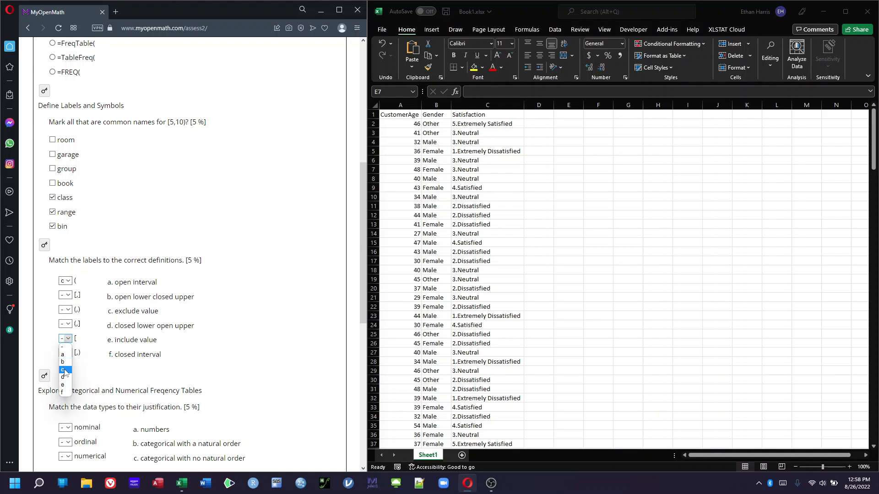
pyautogui.click(64, 387)
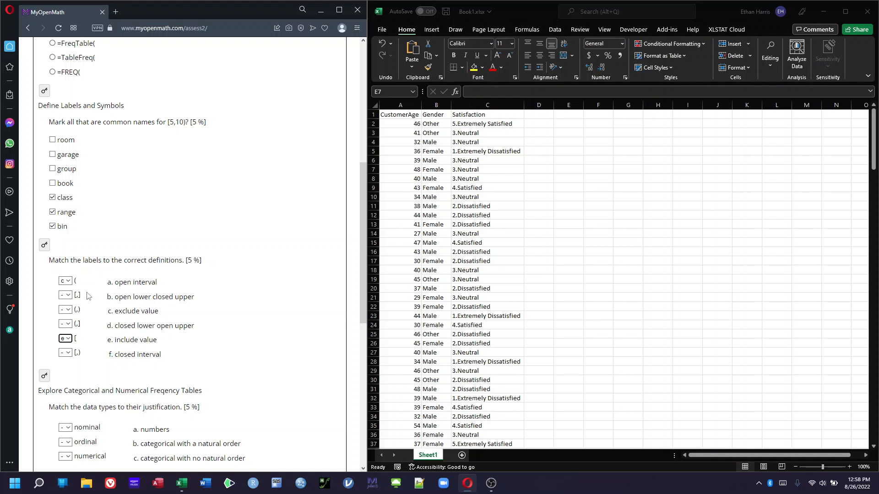
pyautogui.click(66, 295)
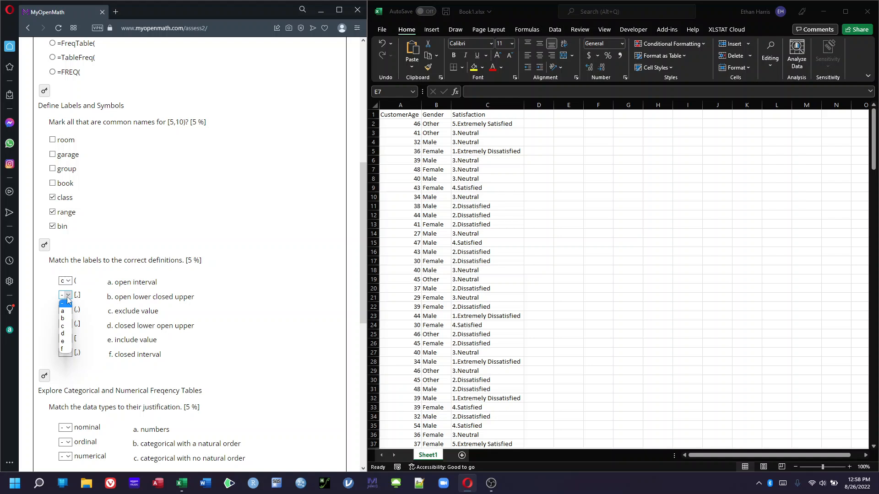
pyautogui.click(64, 349)
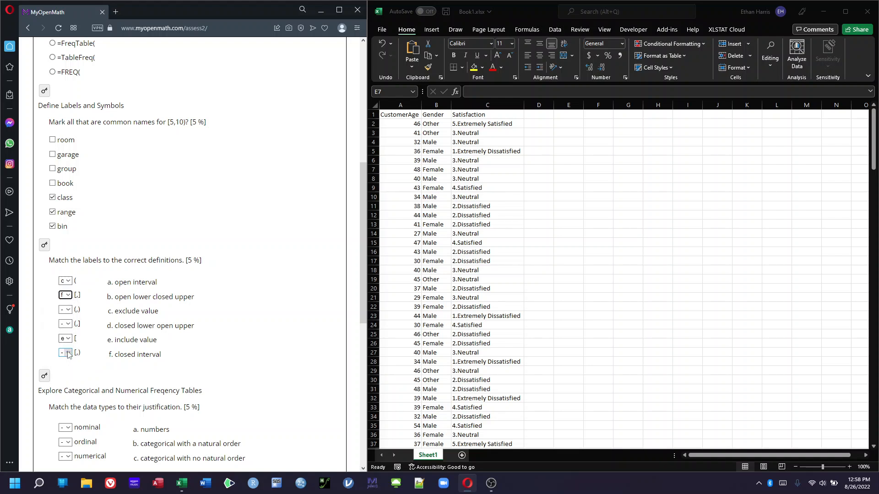
# Match the labels (,) to a, (,] to d, and [,) to d
pyautogui.click(73, 312)
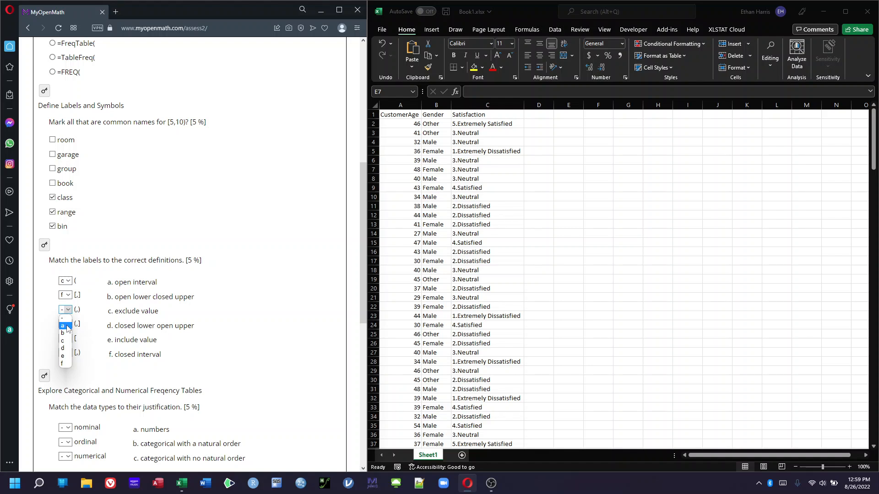
pyautogui.click(65, 326)
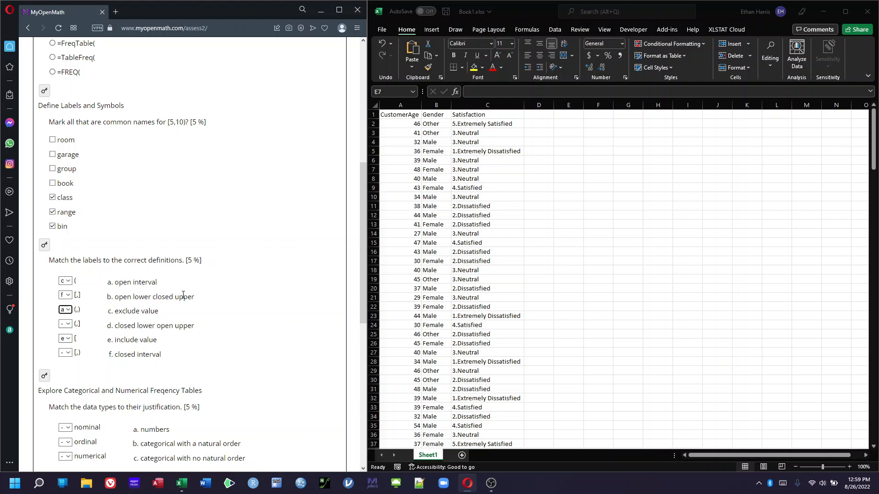
pyautogui.click(66, 324)
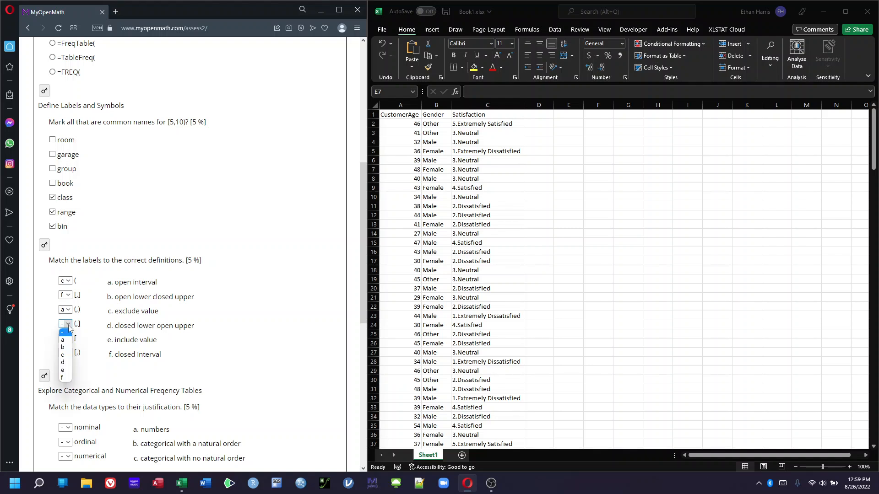
pyautogui.click(69, 363)
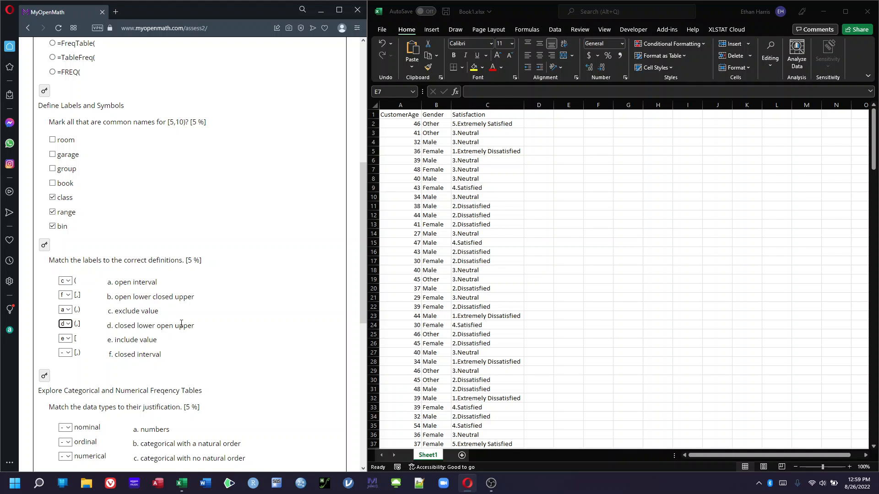
pyautogui.click(66, 353)
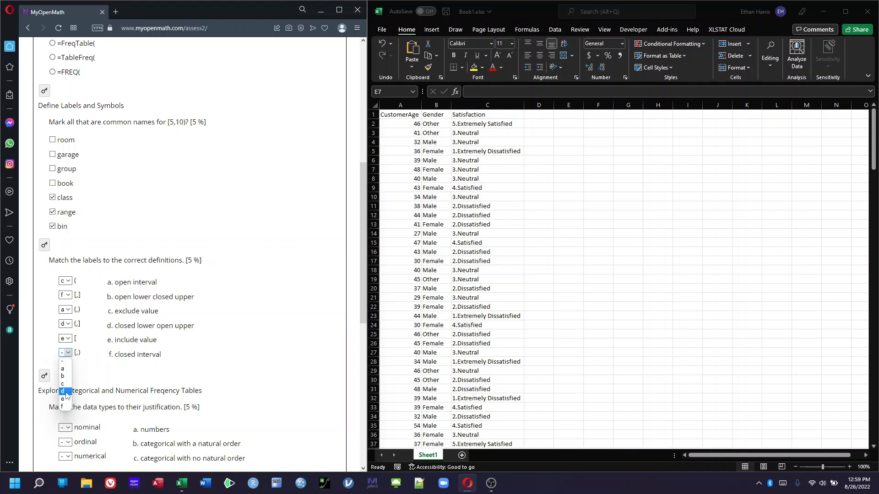
pyautogui.click(66, 392)
pyautogui.scroll(-7, 234, 346)
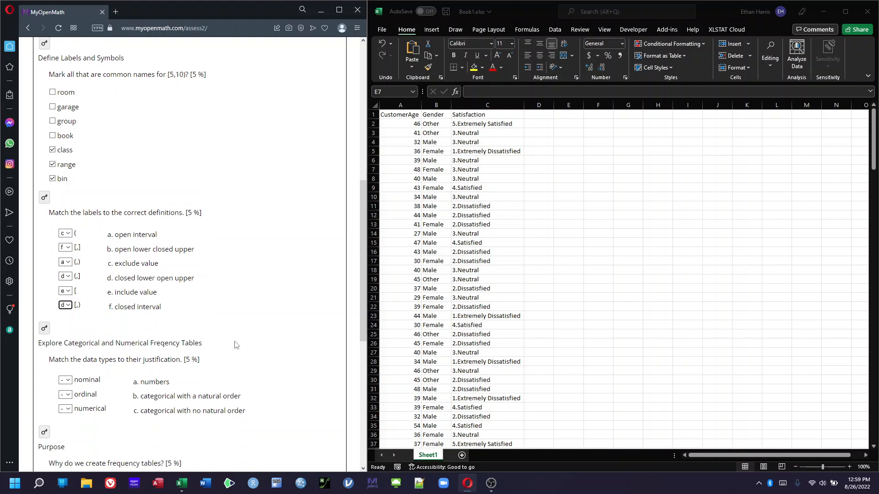
# Match the data types: nominal to c, ordinal to b, and numerical to a
pyautogui.scroll(4, 234, 345)
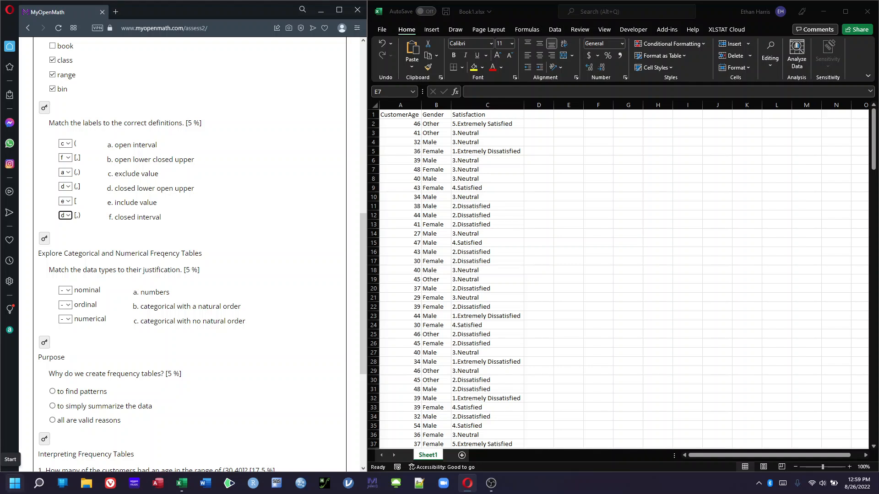
pyautogui.click(66, 291)
pyautogui.click(68, 323)
pyautogui.click(66, 305)
pyautogui.click(68, 331)
pyautogui.click(66, 319)
pyautogui.click(67, 337)
# Reveal the answer for why frequency tables are created and select all are valid reasons
pyautogui.scroll(-1, 126, 357)
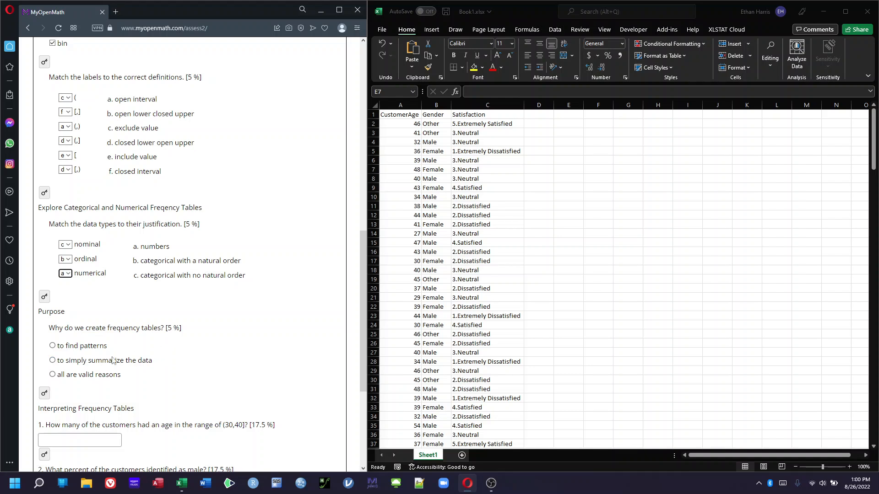
pyautogui.click(45, 393)
pyautogui.click(53, 375)
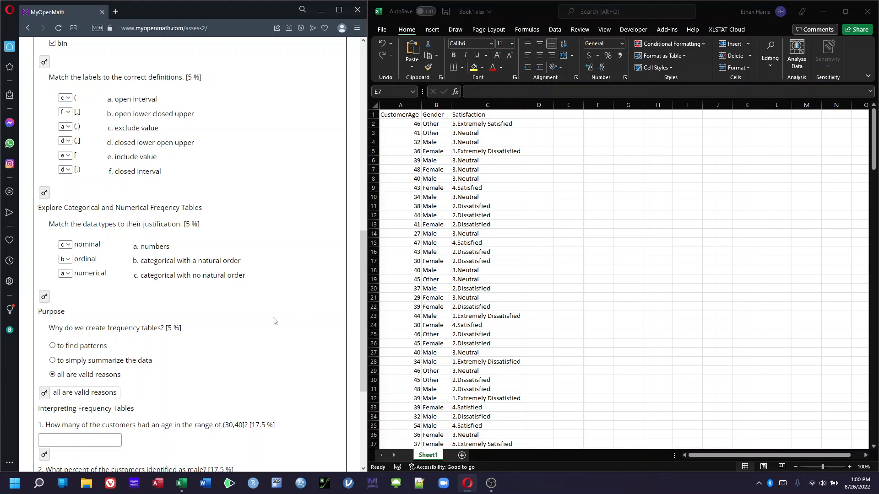
pyautogui.scroll(1, 272, 319)
pyautogui.scroll(-1, 272, 319)
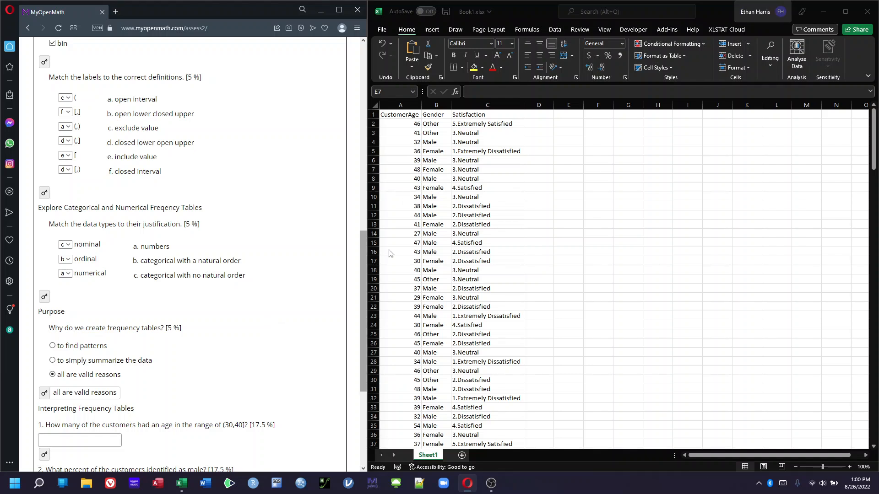
# Open Real Statistics' Descriptive Statistics and Normality with output at D1, unchecking Box Plot w/ Outliers and Shapiro-Wilk
pyautogui.click(545, 177)
pyautogui.click(546, 114)
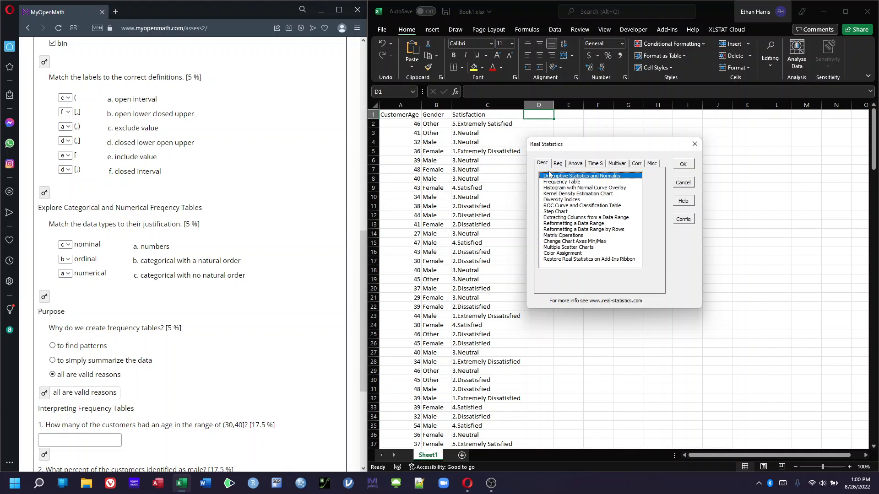
pyautogui.click(687, 163)
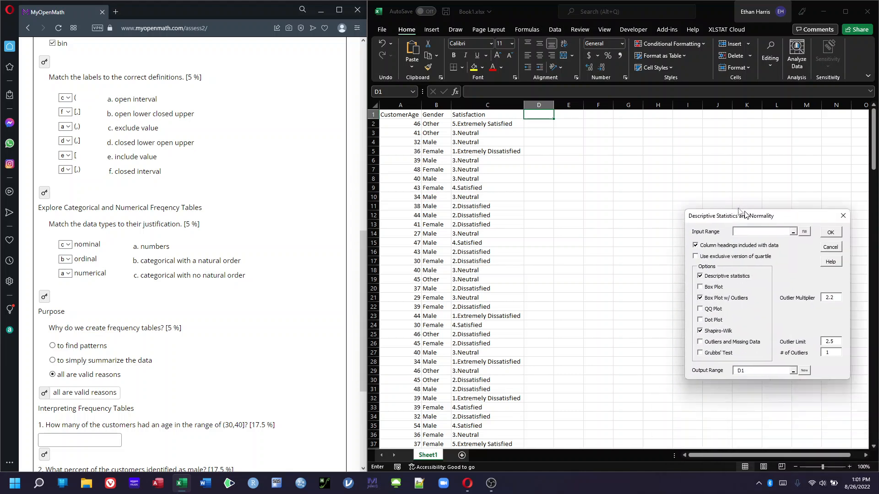
pyautogui.moveTo(681, 216); pyautogui.dragTo(607, 164)
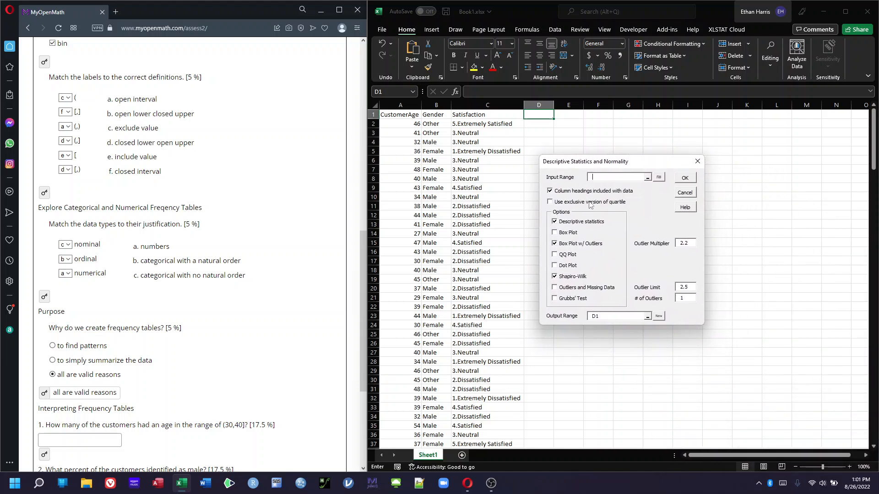
pyautogui.click(555, 243)
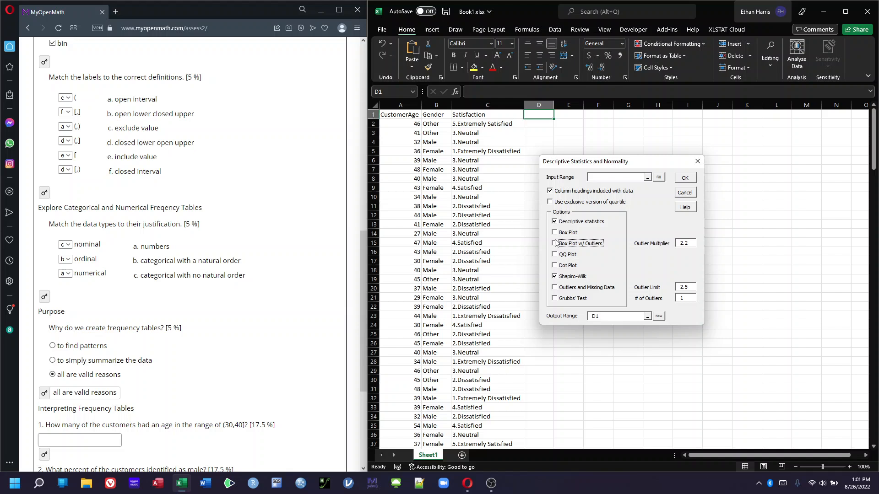
pyautogui.click(563, 280)
# Set the input range to the CustomerAge column A1:A201 and run the descriptive statistics
pyautogui.click(600, 174)
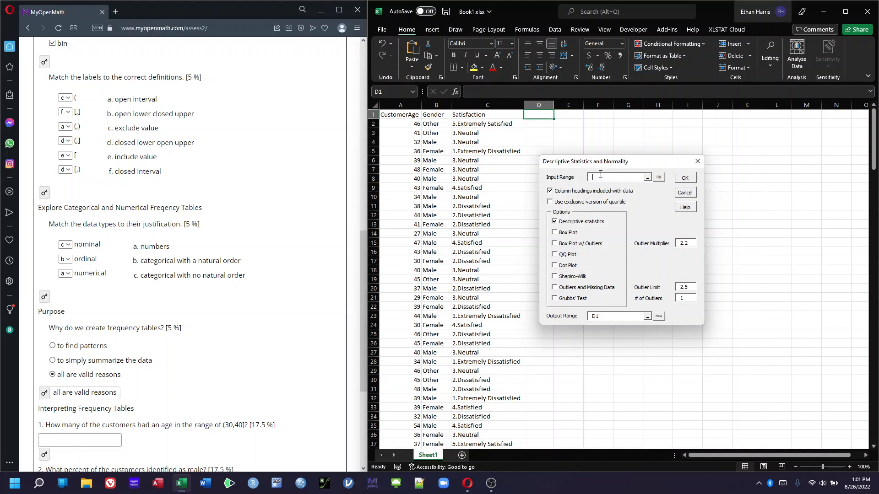
pyautogui.click(402, 115)
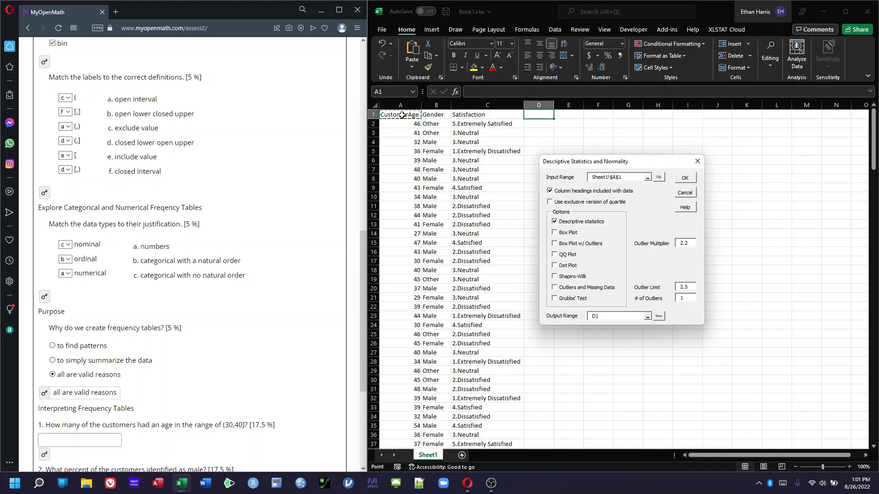
pyautogui.hotkey('ctrl', 'shift', 'Down')
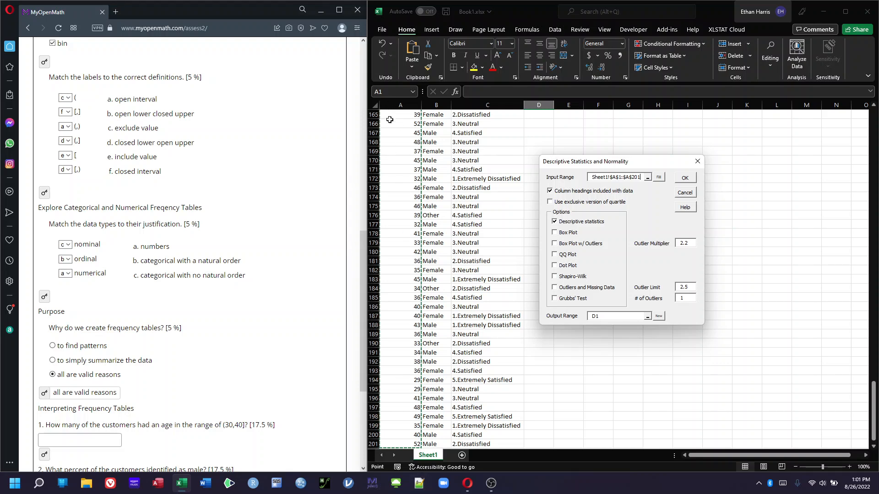
pyautogui.scroll(20, 525, 323)
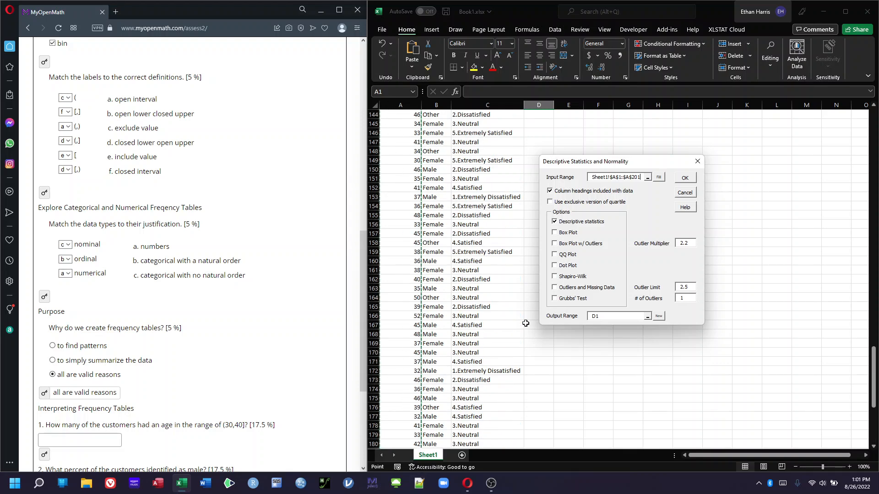
pyautogui.scroll(20, 525, 323)
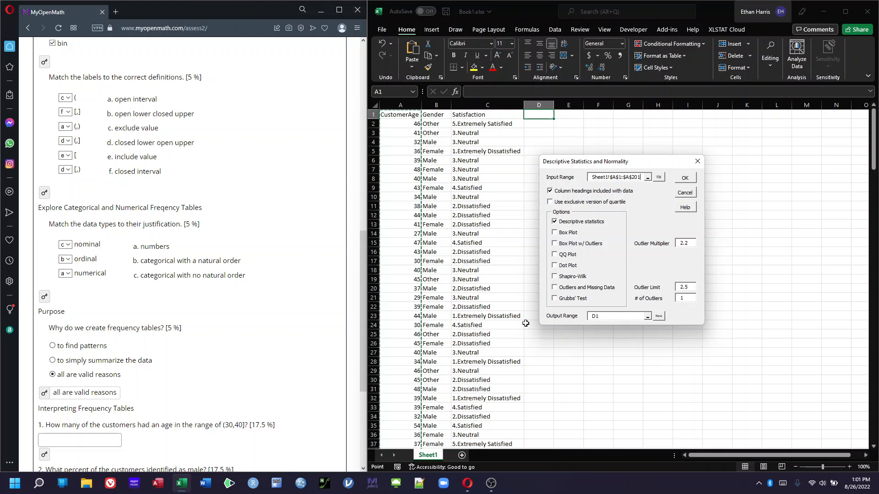
pyautogui.click(685, 178)
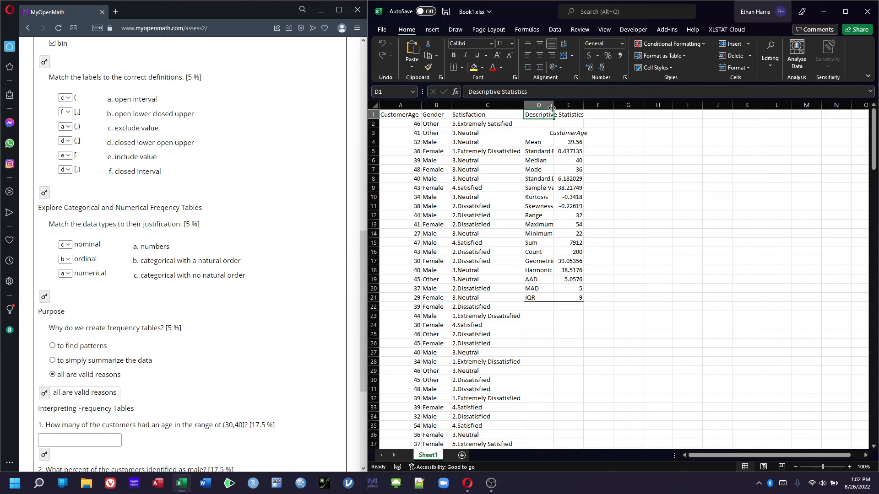
# Resize column D to fit the descriptive statistics labels
pyautogui.doubleClick(553, 108)
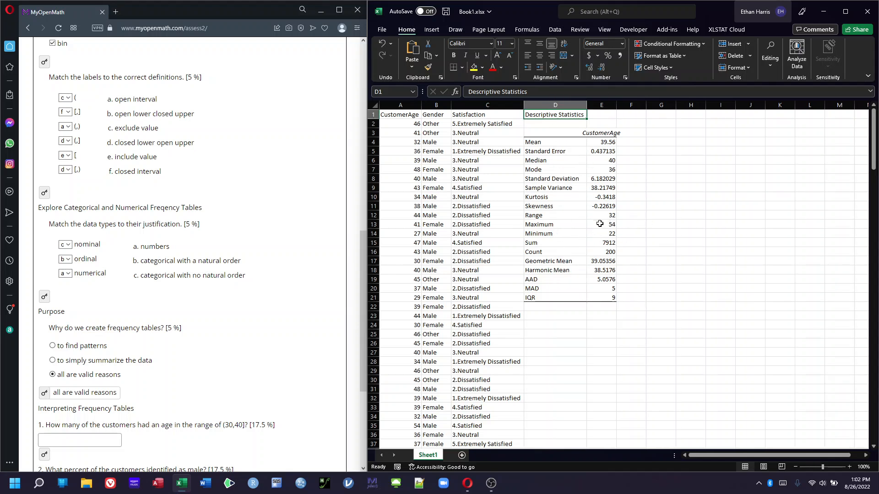
pyautogui.moveTo(588, 106); pyautogui.dragTo(574, 106)
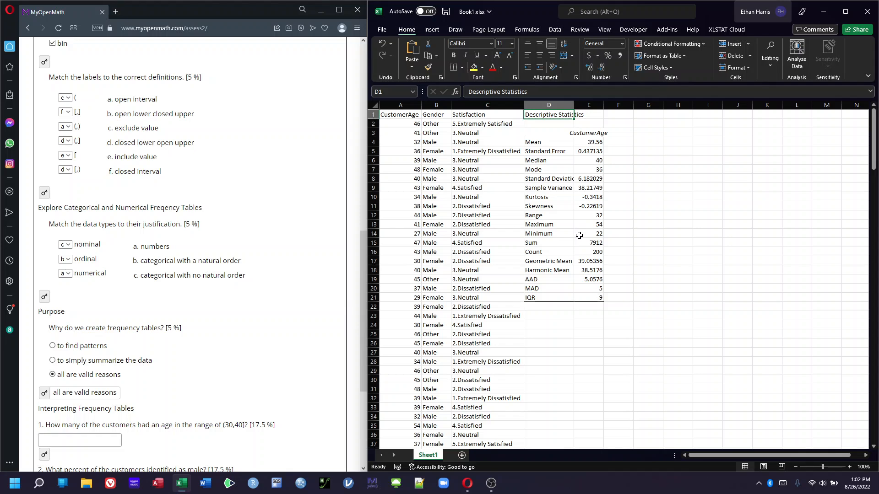
pyautogui.click(653, 122)
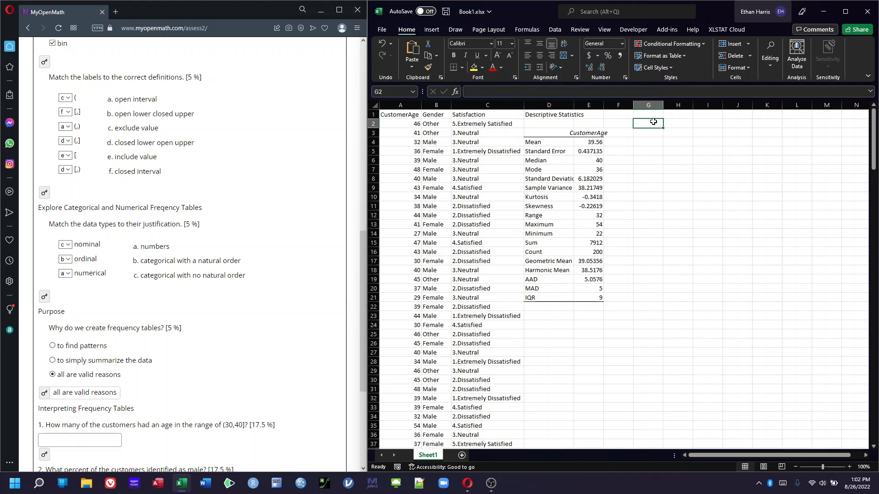
# Enter a Bin heading in H2 with upper limits 10, 20, 30, 40, 50 and 60 below it
pyautogui.click(677, 120)
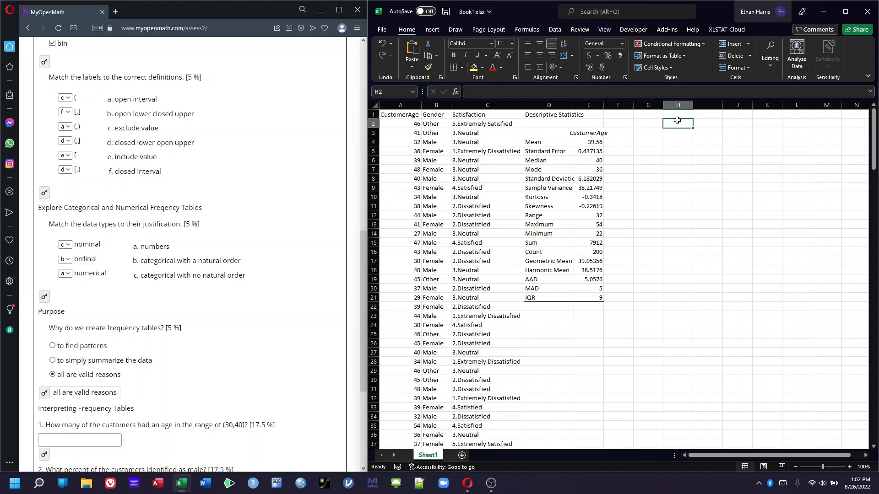
pyautogui.write('Bin')
pyautogui.press('Return')
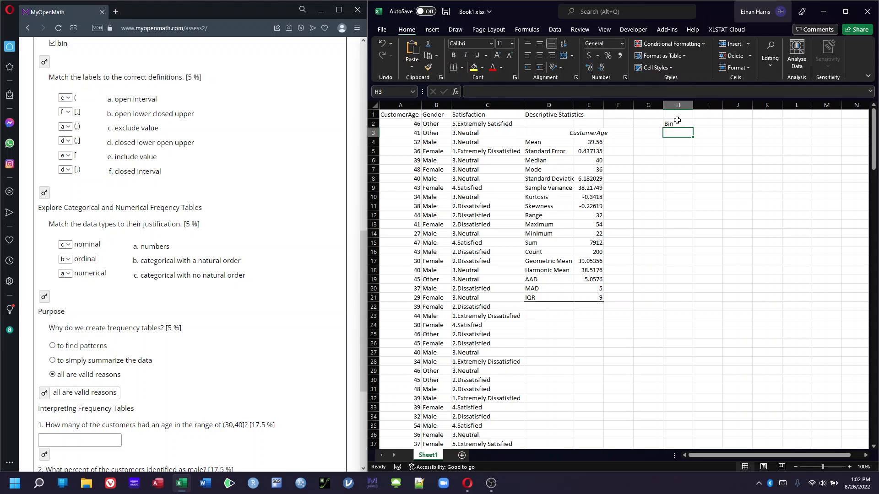
pyautogui.write('10')
pyautogui.press('Return')
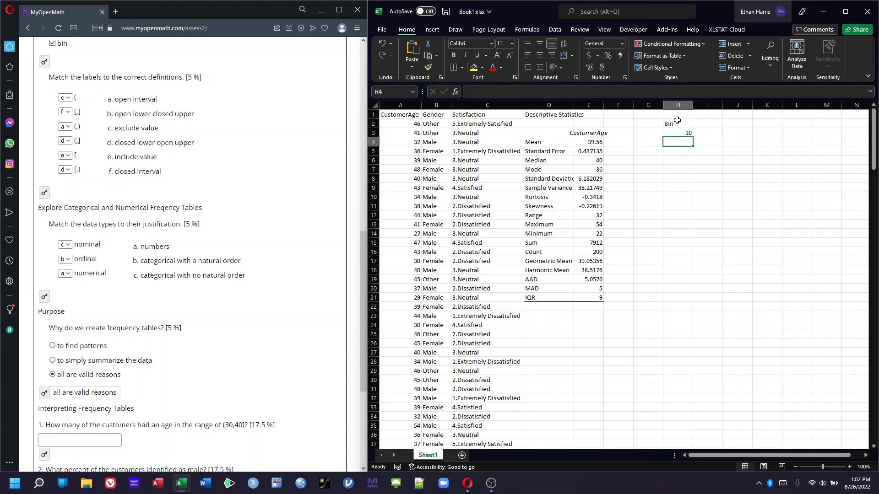
pyautogui.write('20')
pyautogui.press('Return')
pyautogui.write('30')
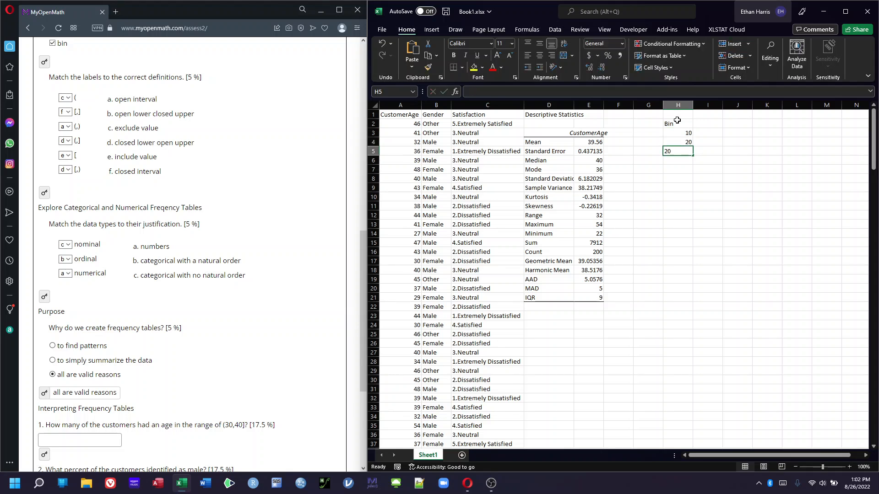
pyautogui.press('Return')
pyautogui.write('40')
pyautogui.press('Return')
pyautogui.write('50')
pyautogui.press('Return')
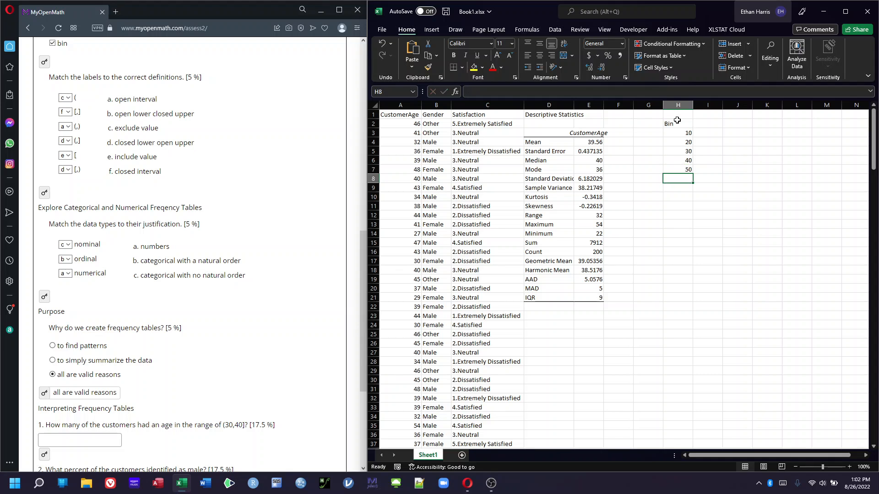
pyautogui.write('60')
pyautogui.press('Return')
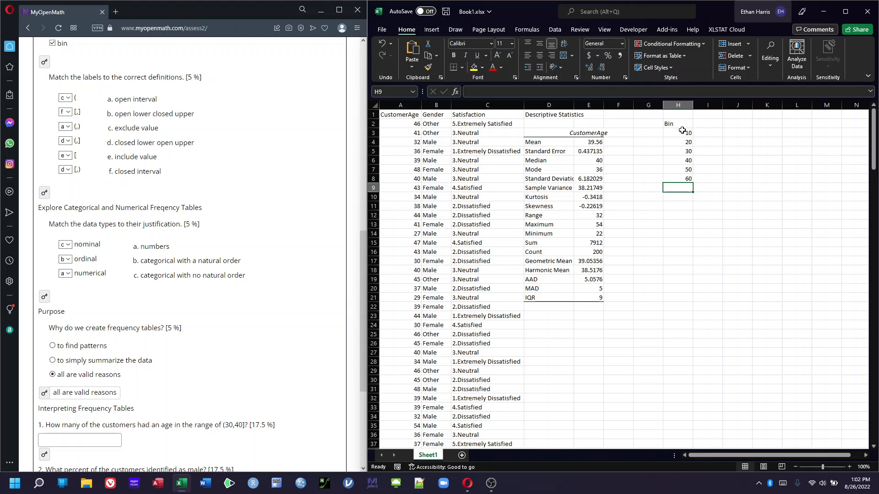
# Type an example interval label for 10 to 20 in cell J1
pyautogui.moveTo(682, 131); pyautogui.dragTo(682, 183)
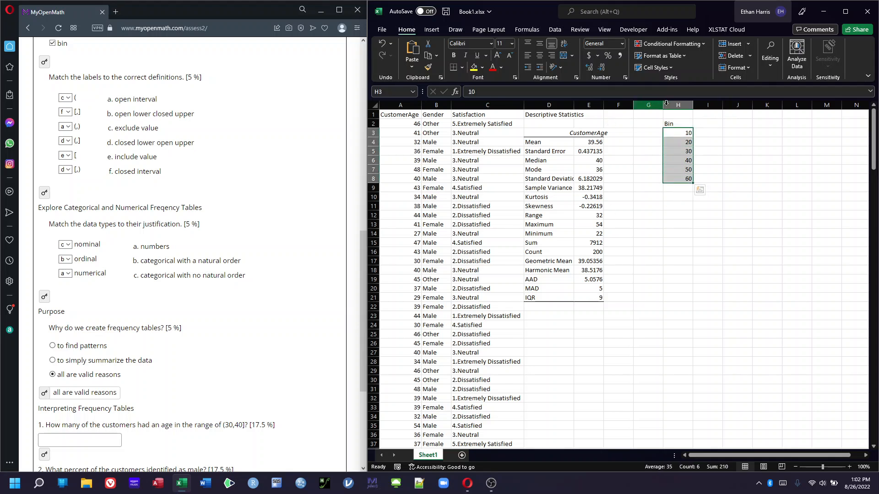
pyautogui.click(727, 115)
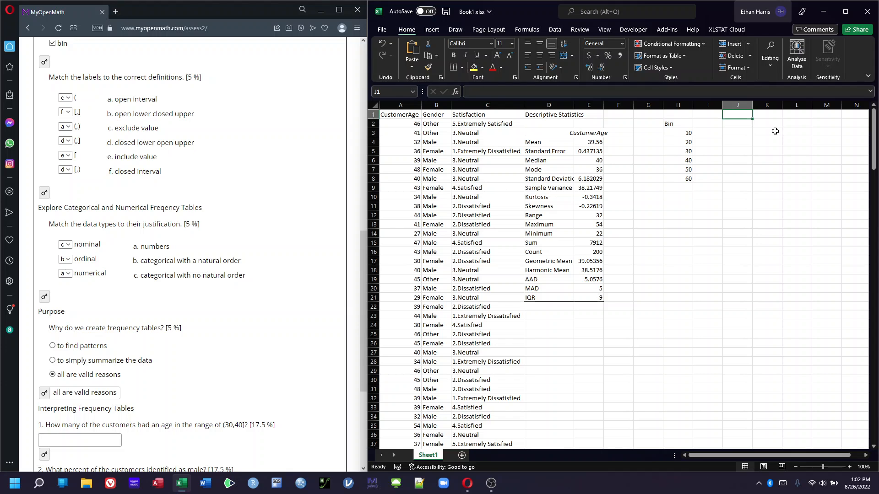
pyautogui.write('(10')
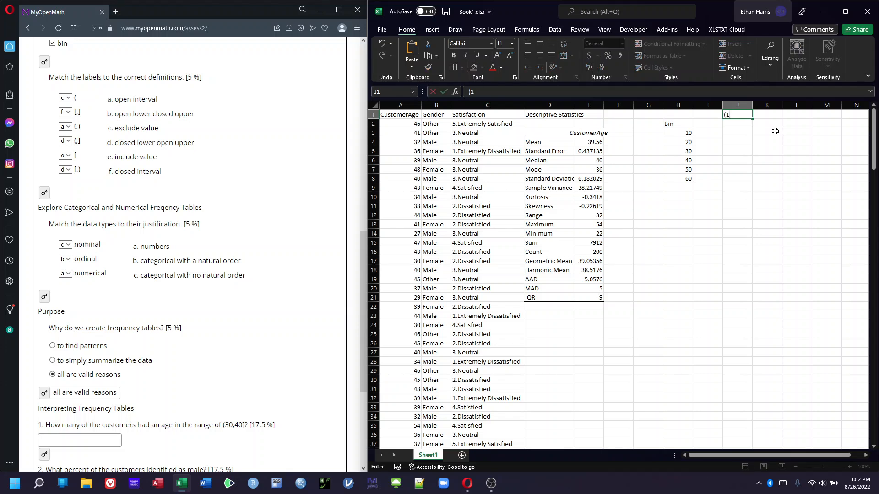
pyautogui.write('20')
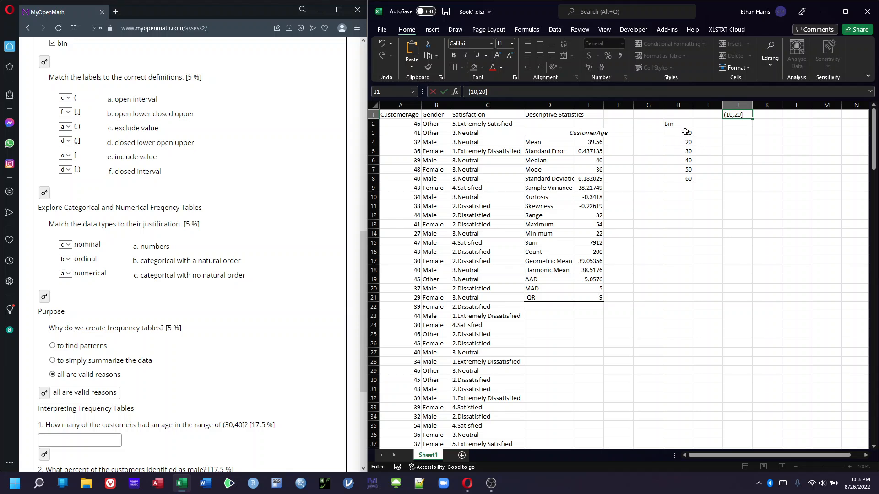
pyautogui.click(650, 134)
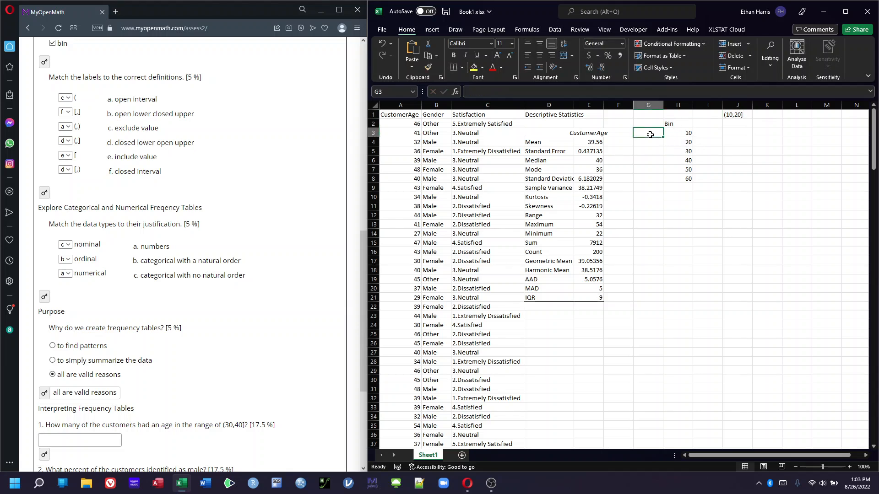
# Enter lower limits 0, 10, 20, 30, 40 and 50 in G3:G8 beside the bins
pyautogui.write('0')
pyautogui.press('Return')
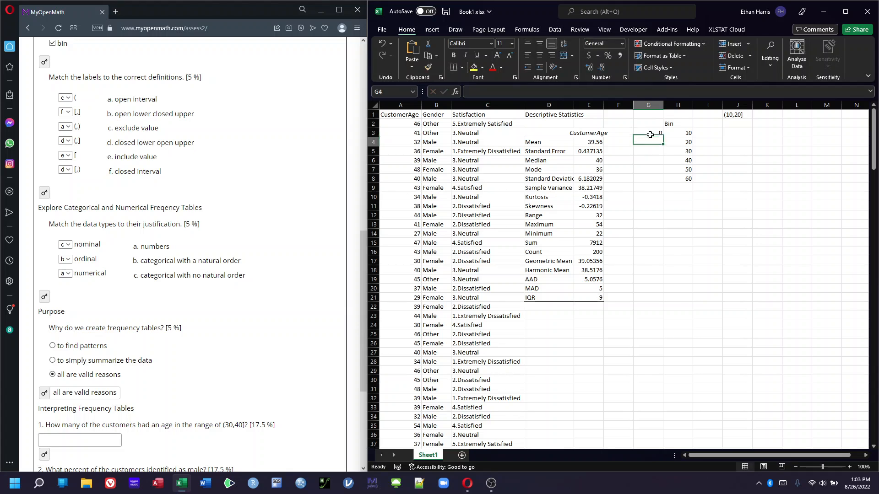
pyautogui.write('10')
pyautogui.press('Return')
pyautogui.write('20')
pyautogui.press('Return')
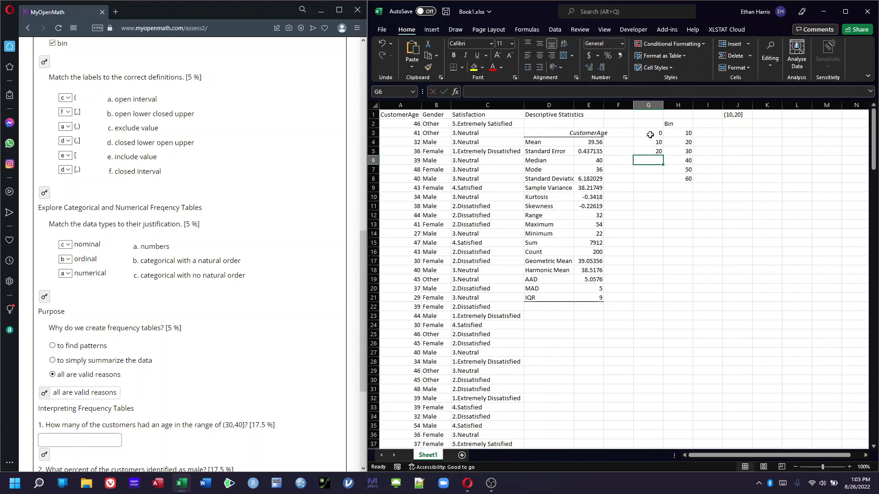
pyautogui.write('30')
pyautogui.press('Return')
pyautogui.write('40')
pyautogui.press('Return')
pyautogui.write('50')
pyautogui.press('Return')
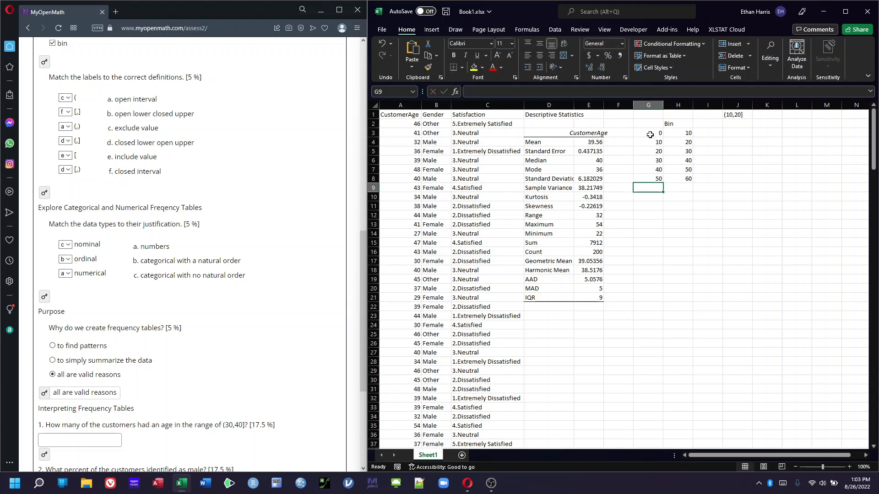
# Compute the age frequencies in I3 with =FREQUENCY(A2:A201,H3:H8) using the customer ages and bin upper limits
pyautogui.click(705, 134)
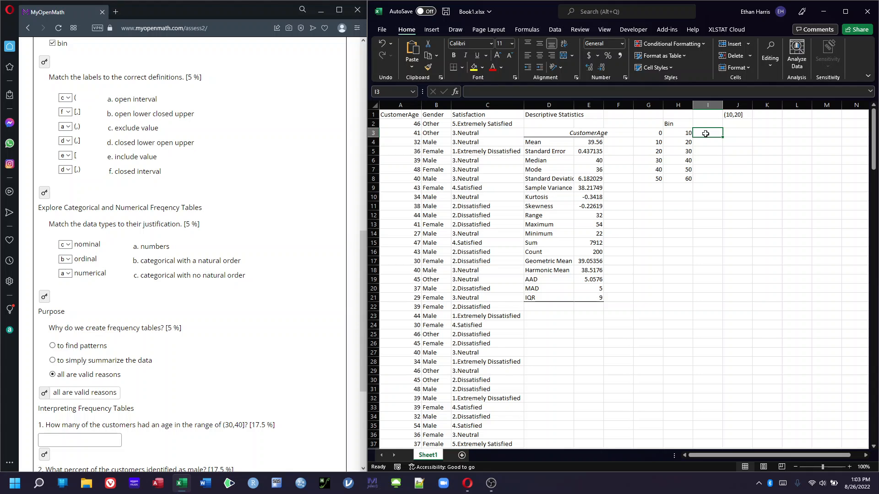
pyautogui.write('=')
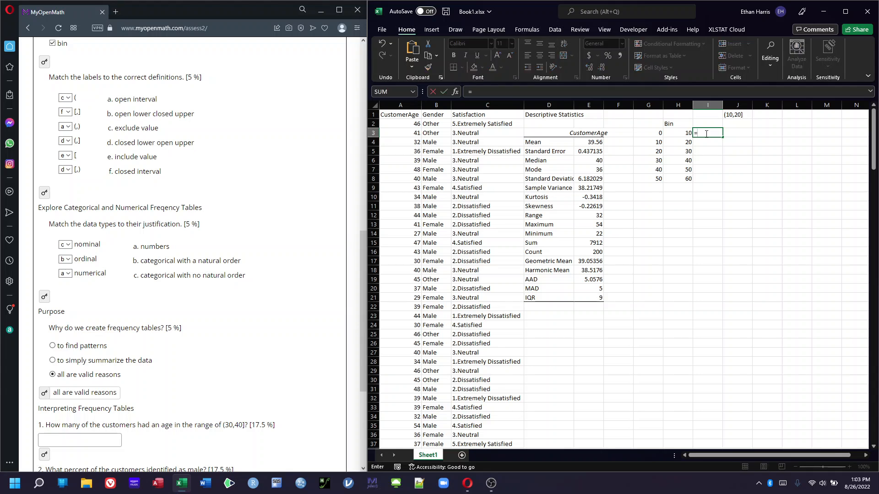
pyautogui.write('FREQUE')
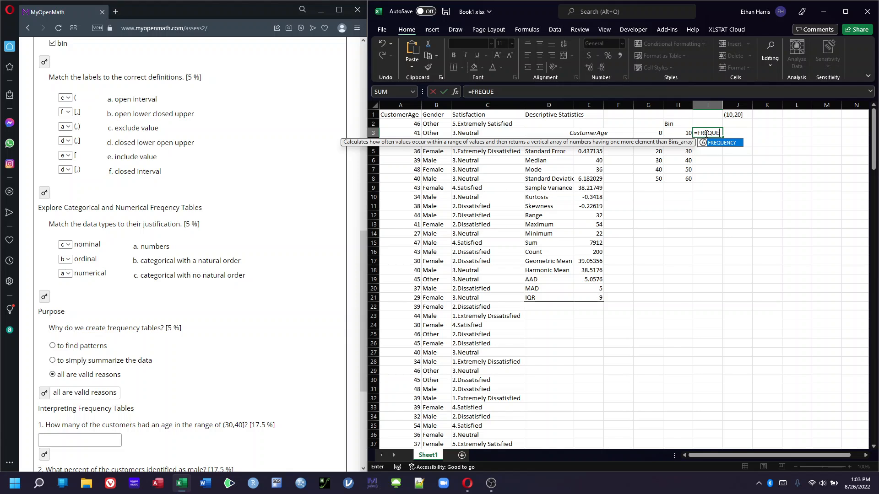
pyautogui.write('NCY(')
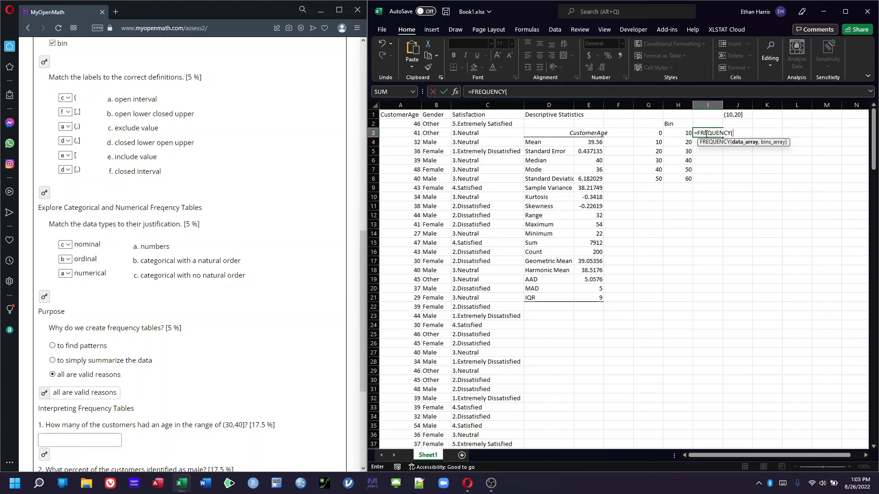
pyautogui.press('BackSpace')
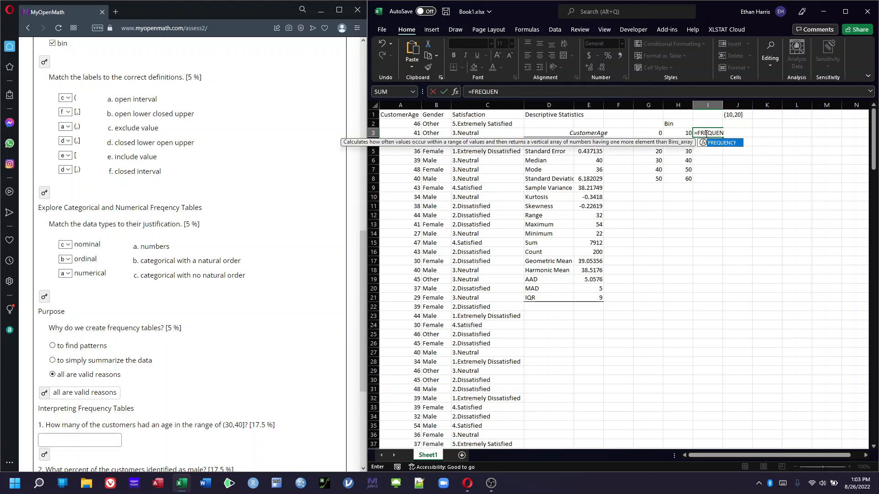
pyautogui.press('BackSpace')
pyautogui.doubleClick(717, 143)
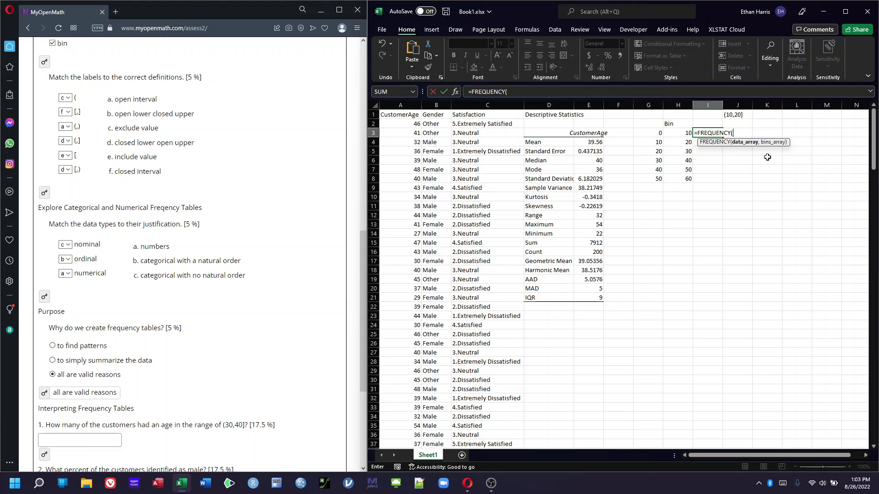
pyautogui.click(398, 123)
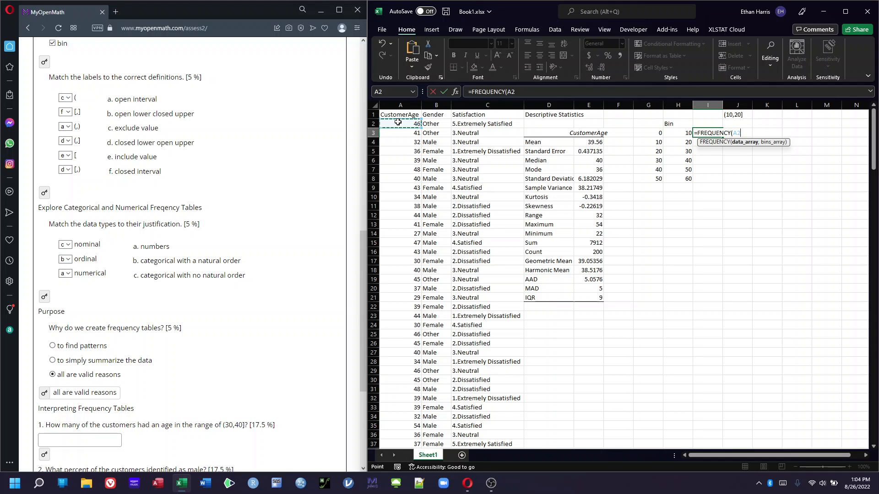
pyautogui.hotkey('ctrl', 'shift', 'Down')
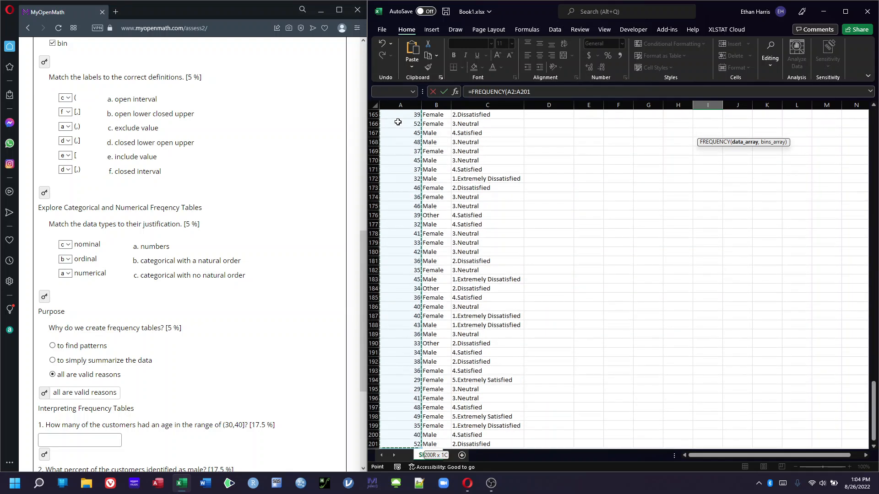
pyautogui.write(',')
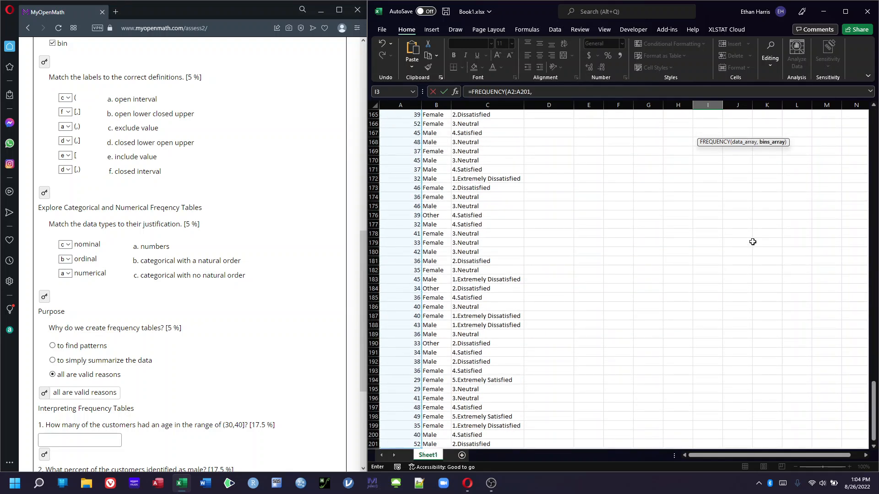
pyautogui.scroll(20, 759, 306)
pyautogui.scroll(20, 815, 308)
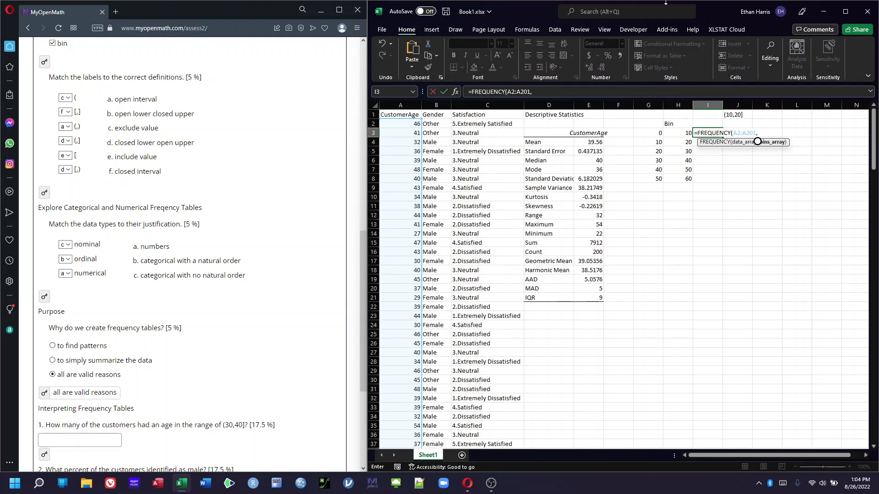
pyautogui.moveTo(677, 133); pyautogui.dragTo(677, 179)
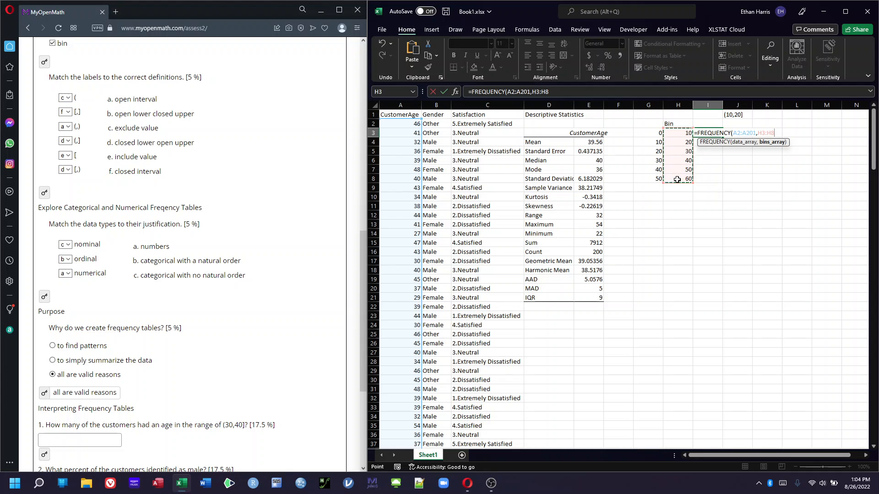
pyautogui.write(')')
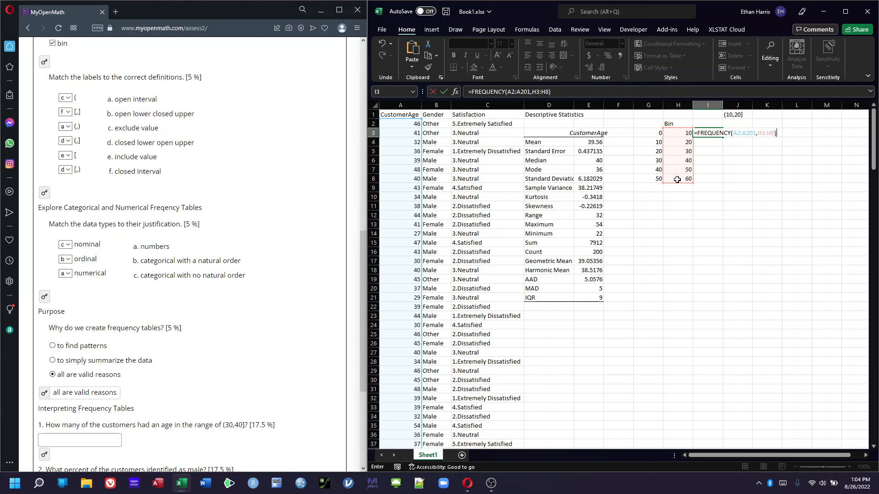
pyautogui.press('Return')
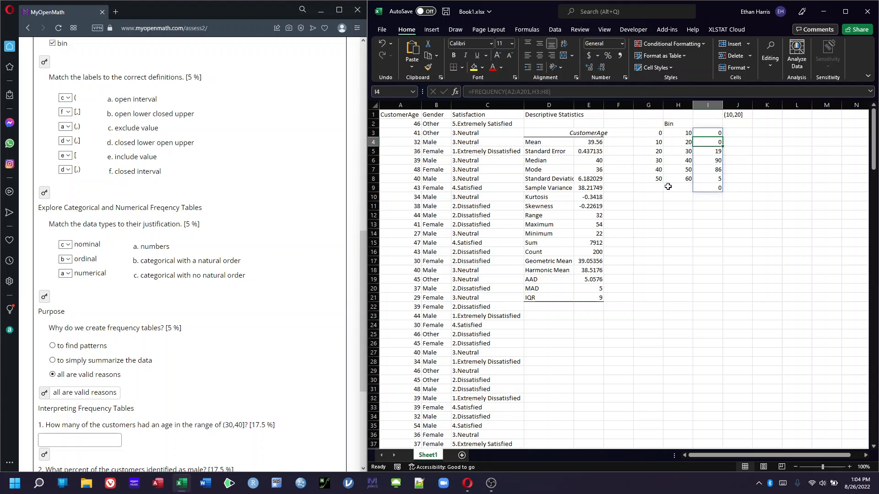
# Label the overflow bin 60+ in H9 and enter the heading Frequency in I2
pyautogui.click(669, 188)
pyautogui.write('60+')
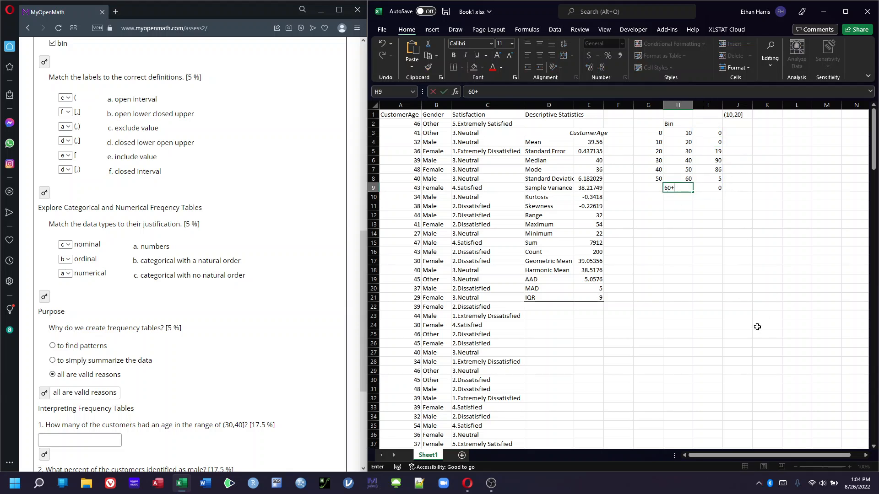
pyautogui.press('Return')
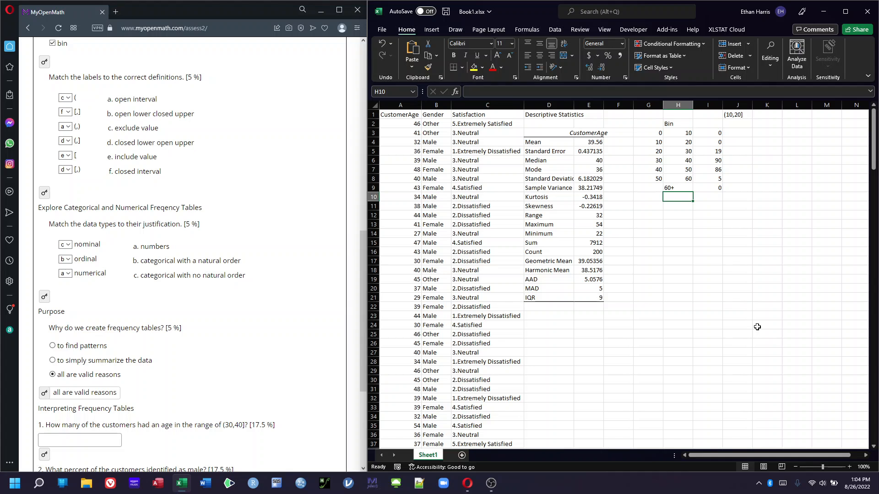
pyautogui.click(697, 123)
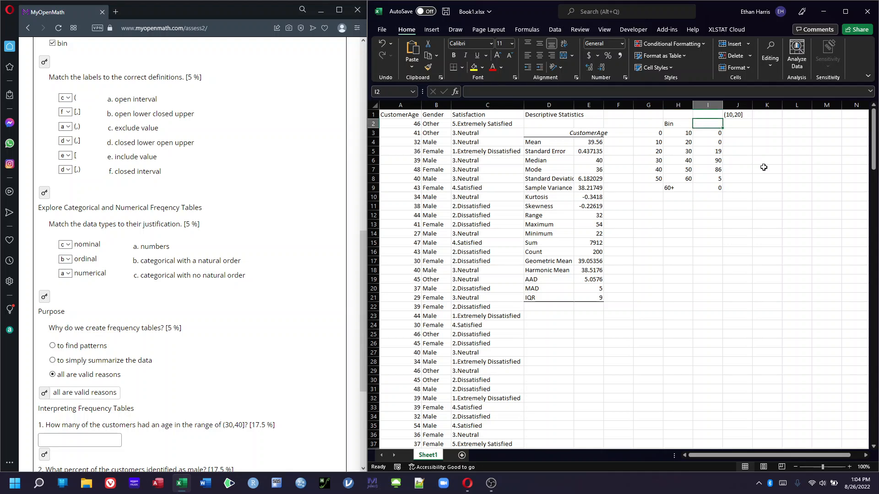
pyautogui.write('Frequency')
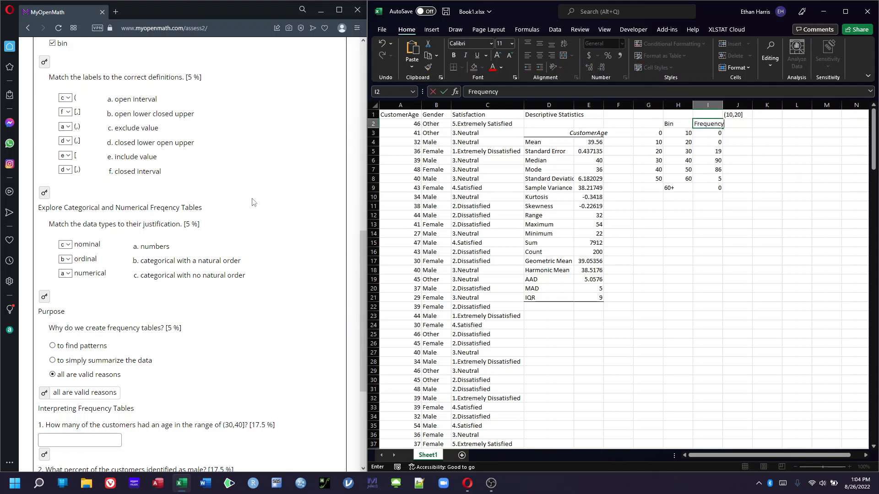
# Answer the basic frequency table code question with =FREQUENCY(
pyautogui.scroll(6, 152, 116)
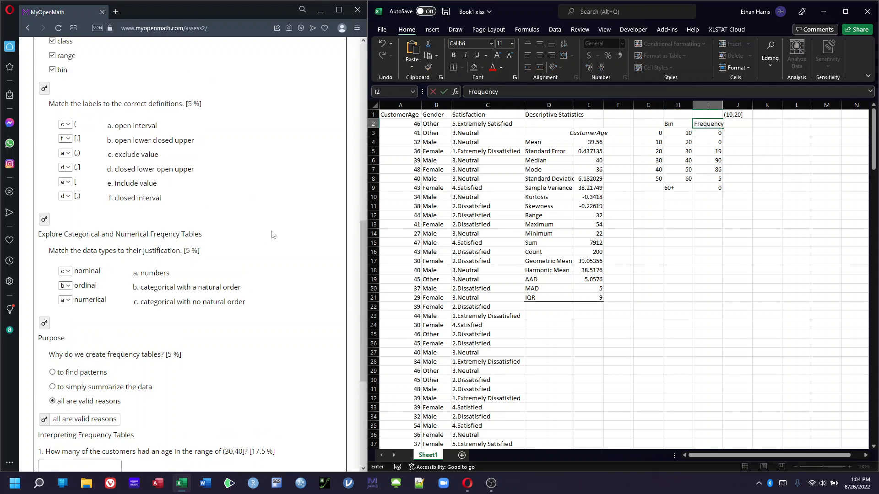
pyautogui.scroll(1, 152, 117)
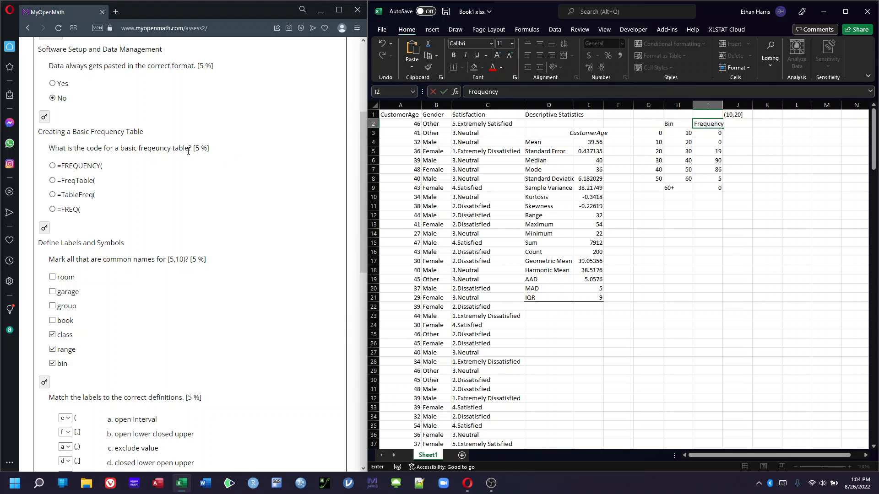
pyautogui.click(53, 166)
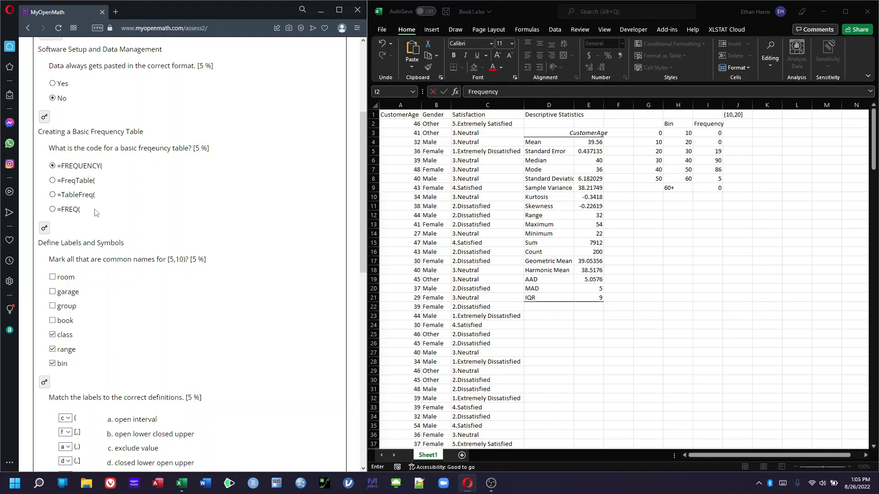
# Scroll to the interpreting frequency table questions and open the answer-entry helpers for questions 1 and 4
pyautogui.scroll(-10, 95, 212)
pyautogui.scroll(-2, 95, 213)
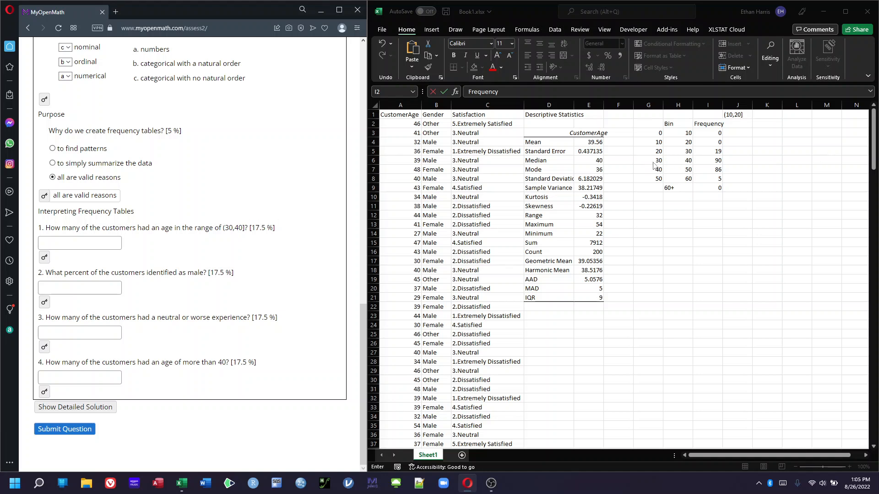
pyautogui.click(41, 260)
pyautogui.click(44, 391)
# Autofit column I to fit the Frequency heading
pyautogui.click(722, 106)
pyautogui.click(724, 105)
pyautogui.doubleClick(723, 105)
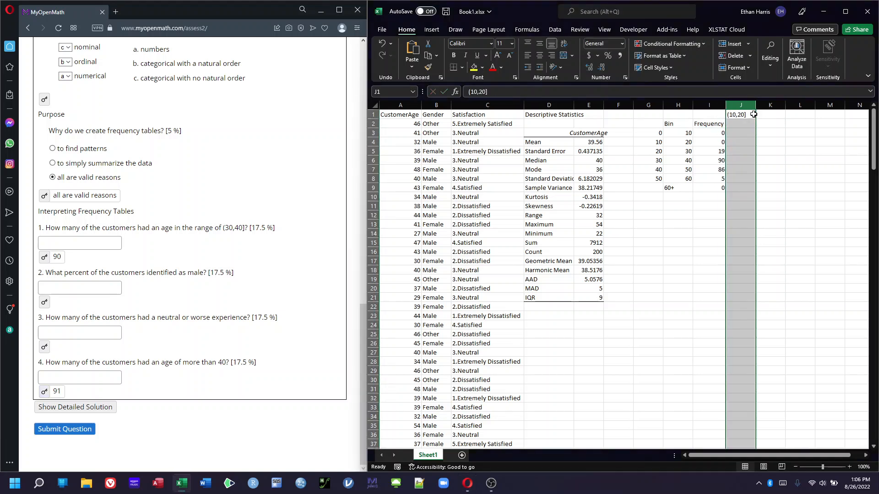
# Enter the headings Rel Freq, Cum. Freq and Cum. Rel Freq in J2:L2 and autofit column L
pyautogui.click(740, 124)
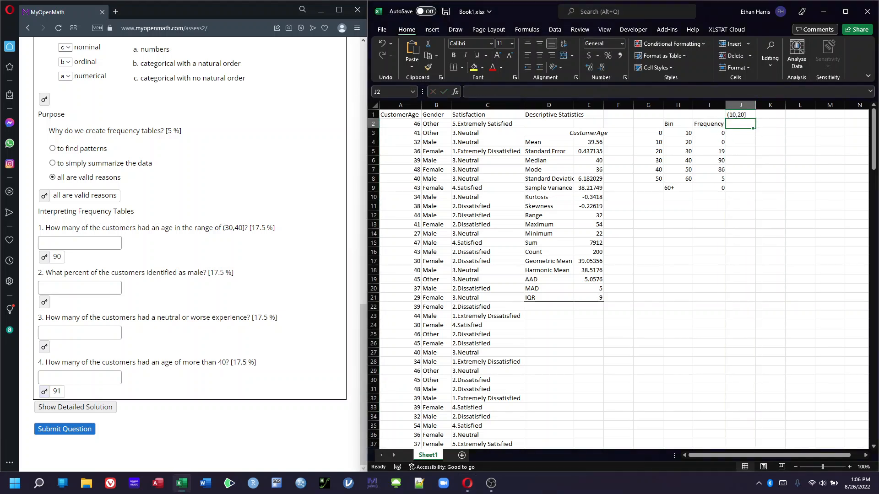
pyautogui.write('Rel')
pyautogui.write('Fre')
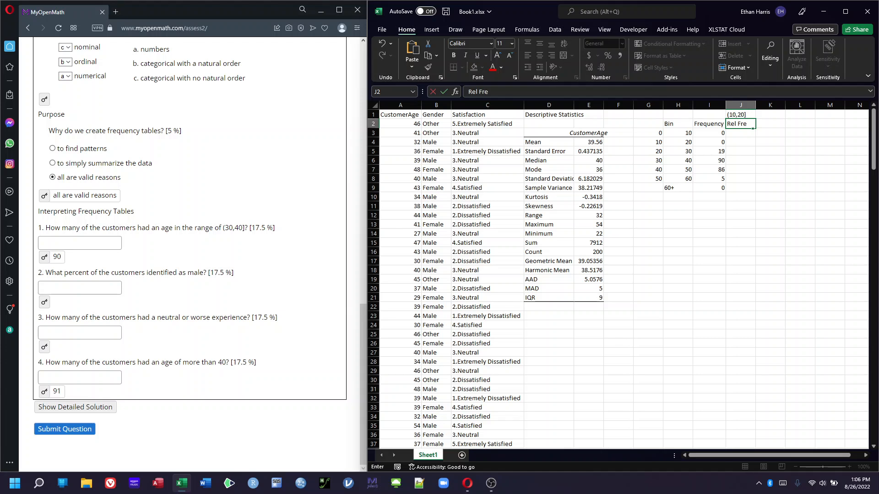
pyautogui.write('q')
pyautogui.press('Tab')
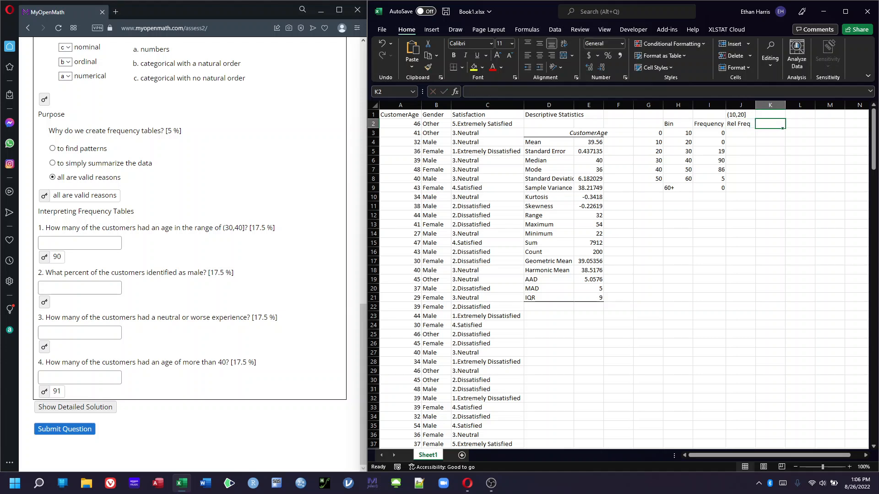
pyautogui.write('C')
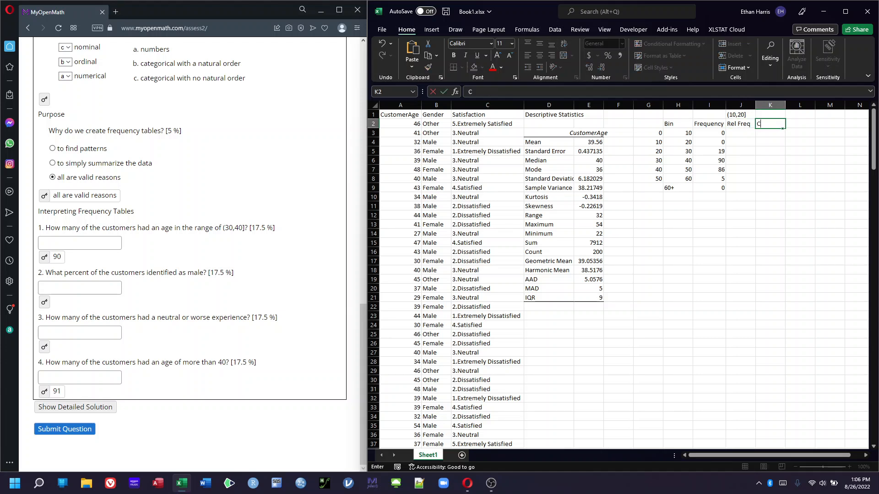
pyautogui.write('um. Freq')
pyautogui.press('Tab')
pyautogui.write('Cum')
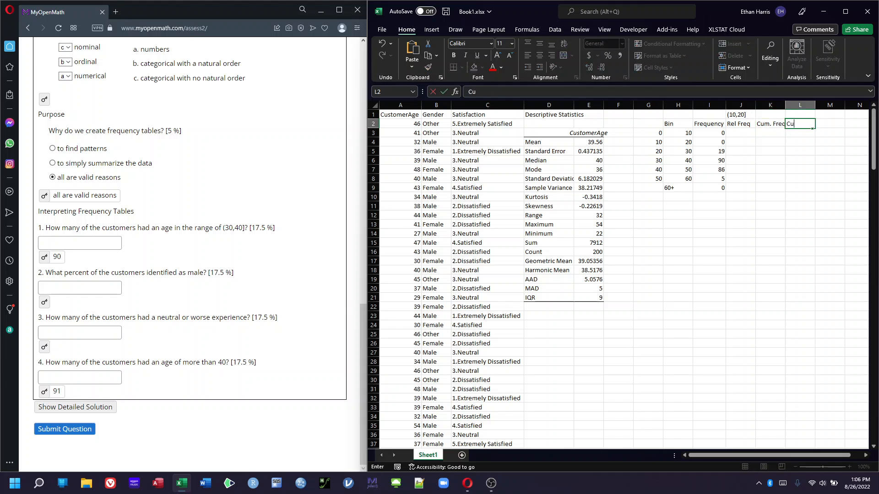
pyautogui.write('. Rel frequenc')
pyautogui.press('BackSpace')
pyautogui.press('BackSpace')
pyautogui.press('BackSpace')
pyautogui.press('BackSpace')
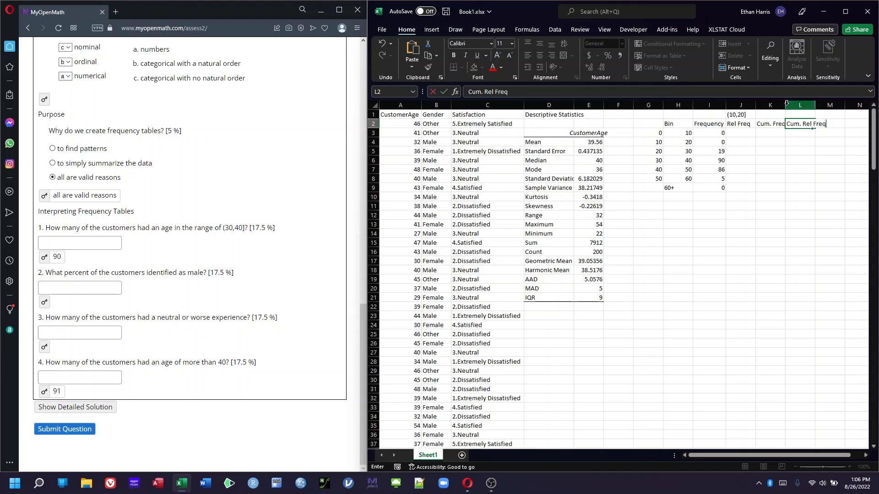
pyautogui.click(812, 105)
pyautogui.doubleClick(817, 103)
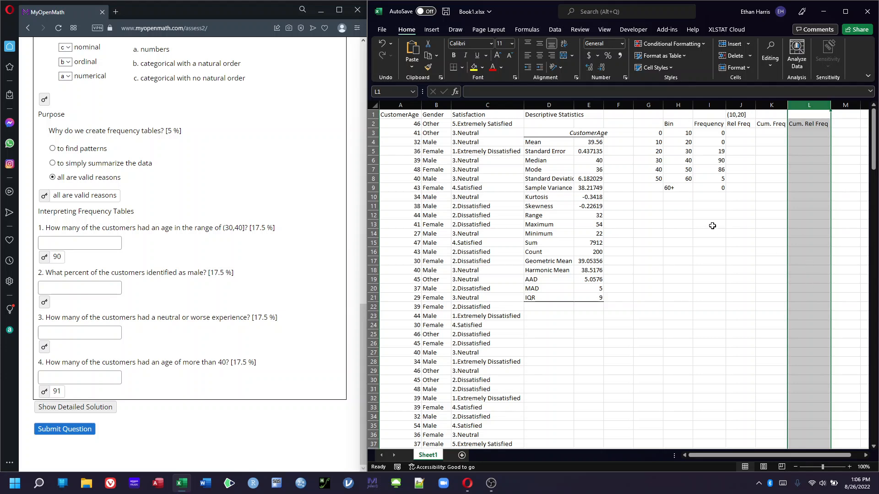
# Add a Total label in H10 and sum the frequencies I3:I9 in I10
pyautogui.click(681, 195)
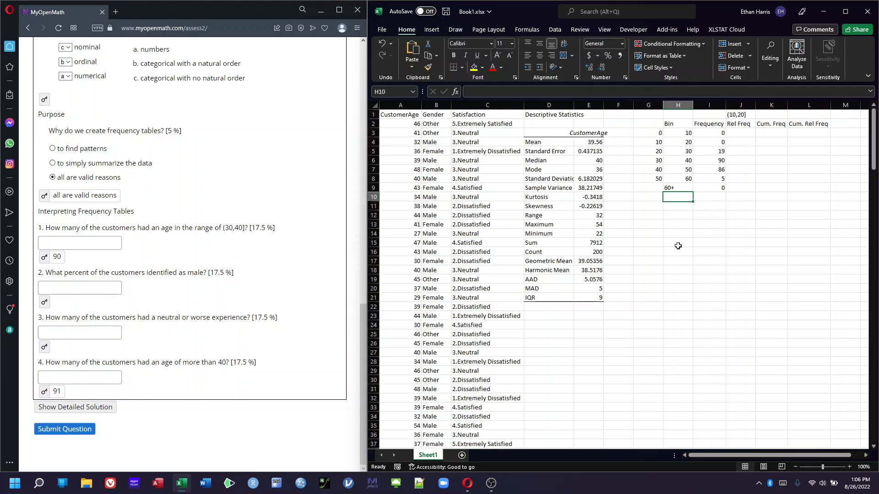
pyautogui.write('Total')
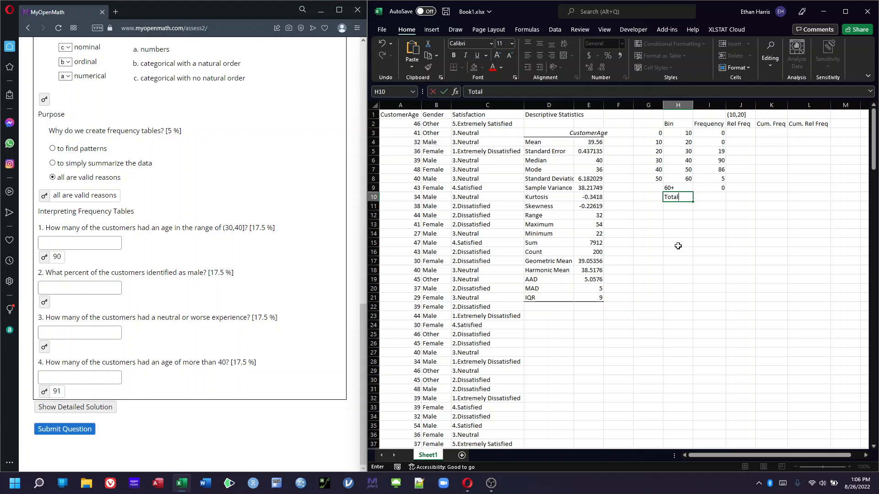
pyautogui.press('Tab')
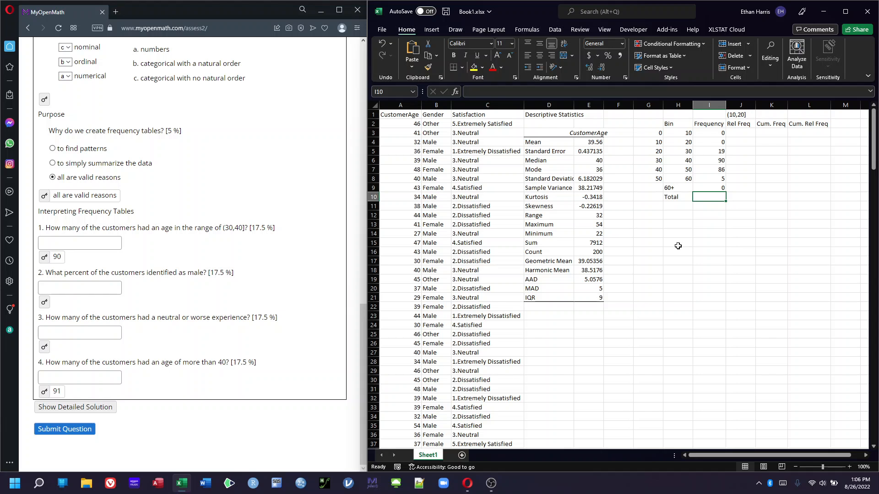
pyautogui.write('=sum(')
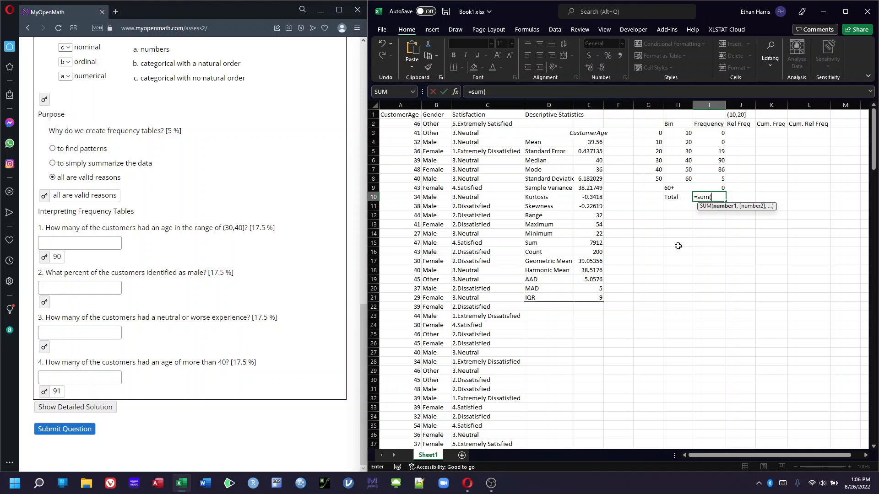
pyautogui.click(710, 130)
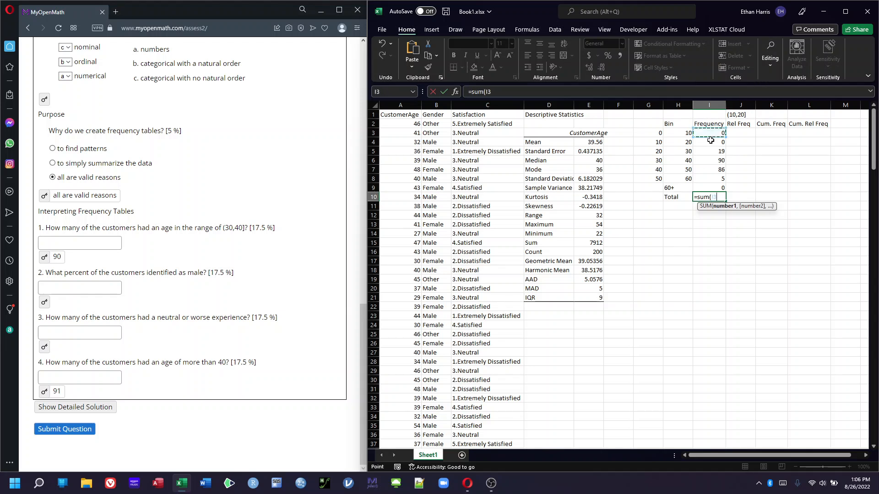
pyautogui.write('#')
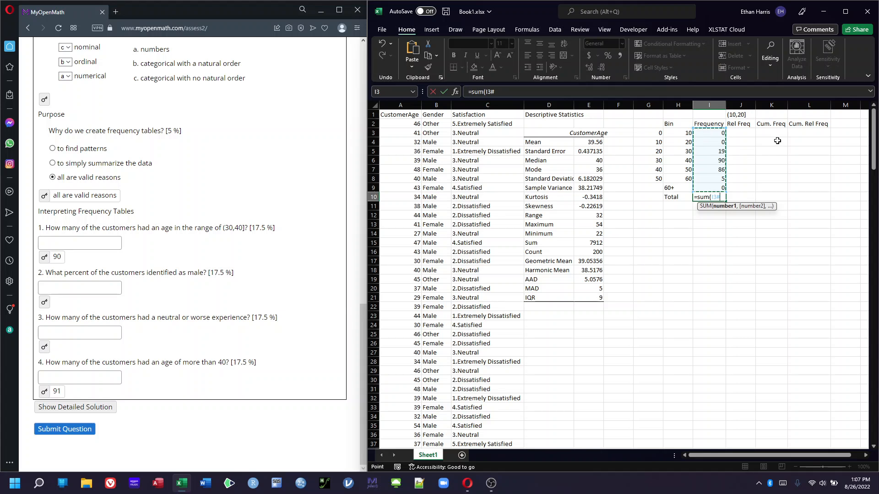
pyautogui.press('BackSpace')
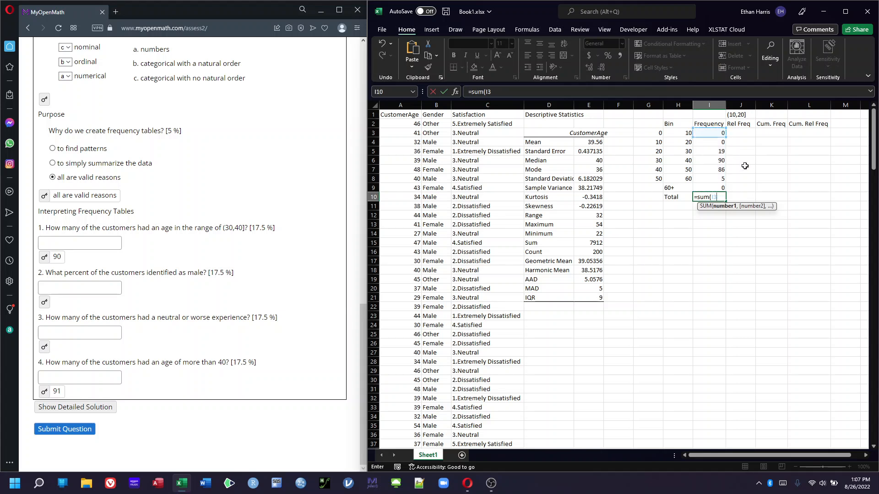
pyautogui.press('BackSpace')
pyautogui.press('BackSpace')
pyautogui.moveTo(712, 132); pyautogui.dragTo(713, 189)
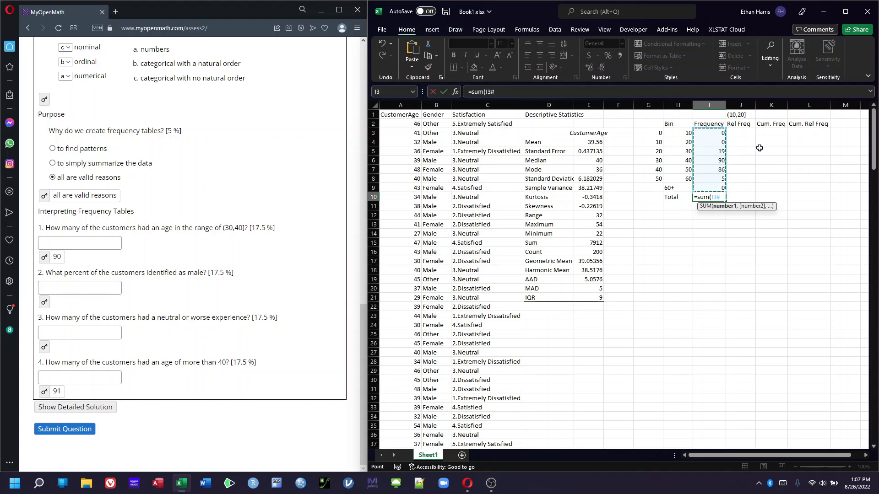
pyautogui.write(')')
pyautogui.press('Return')
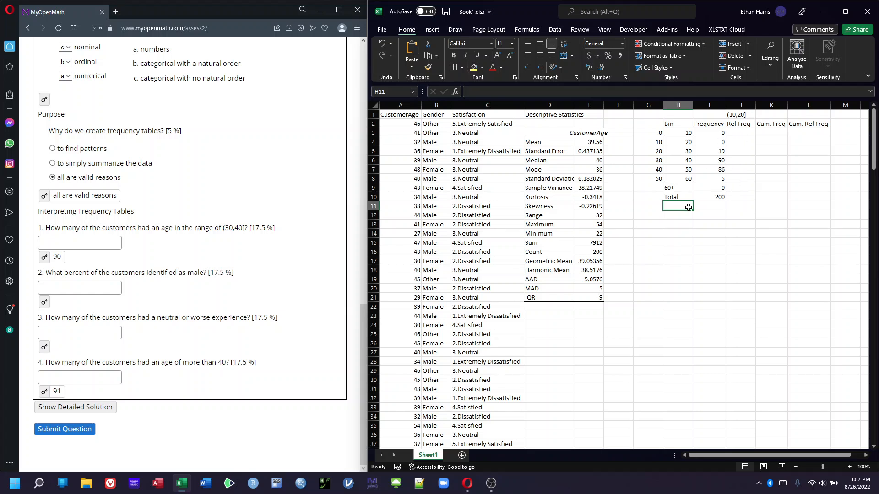
# Enter relative frequencies for the first three bins as counts divided by 200, then clear those cells
pyautogui.click(746, 133)
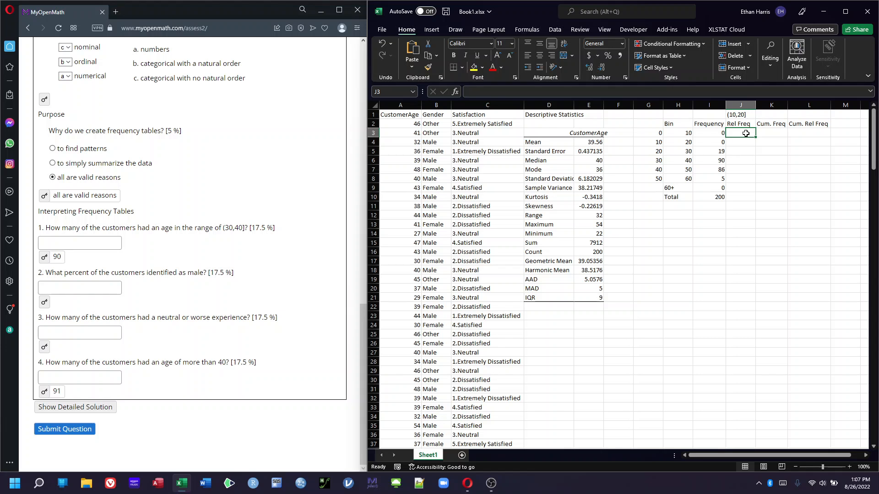
pyautogui.write('=')
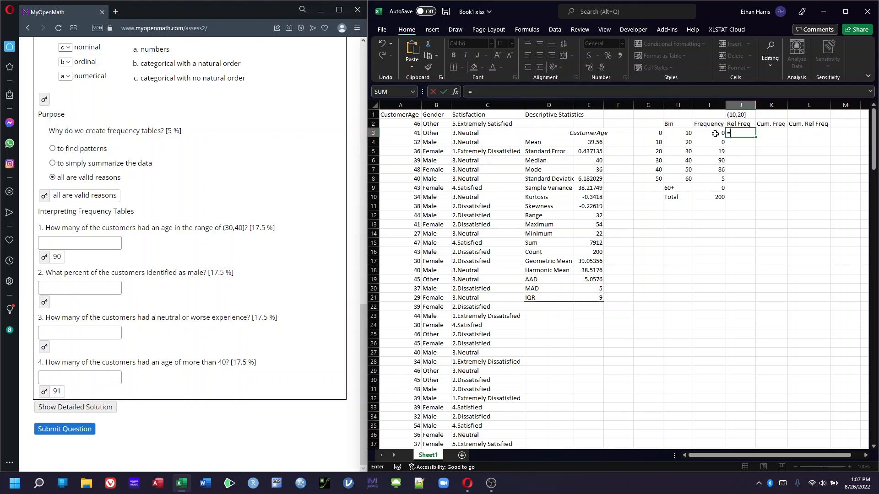
pyautogui.write('0/200')
pyautogui.press('Return')
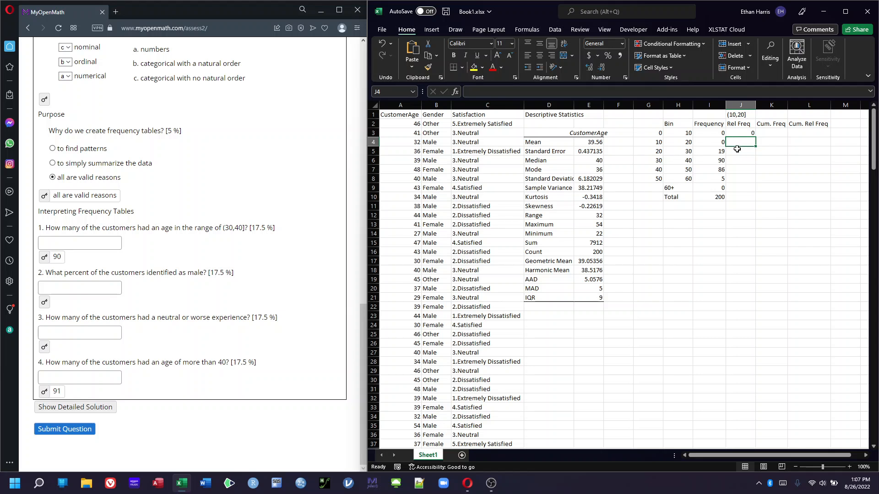
pyautogui.write('=')
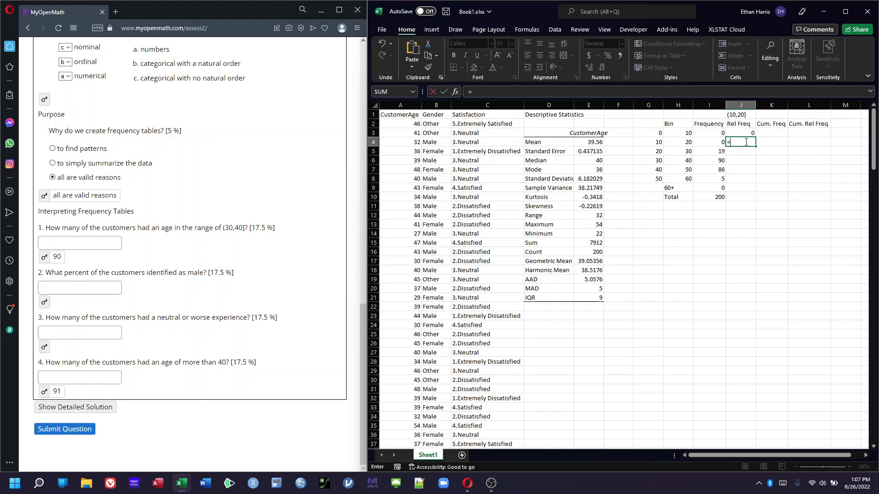
pyautogui.write('0/200')
pyautogui.press('Return')
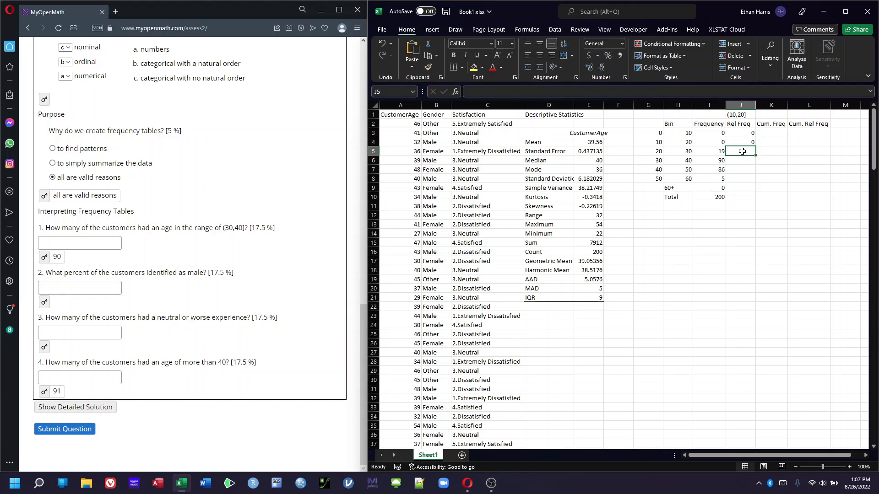
pyautogui.write('=')
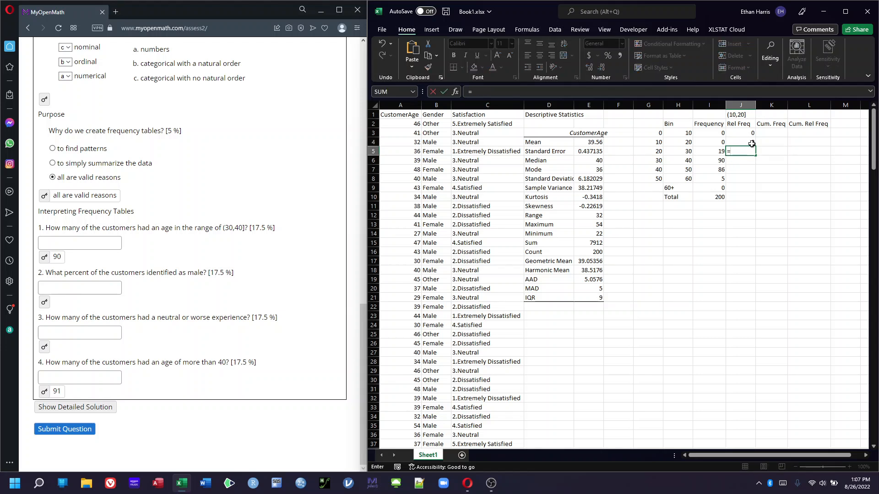
pyautogui.write('19/200')
pyautogui.press('Return')
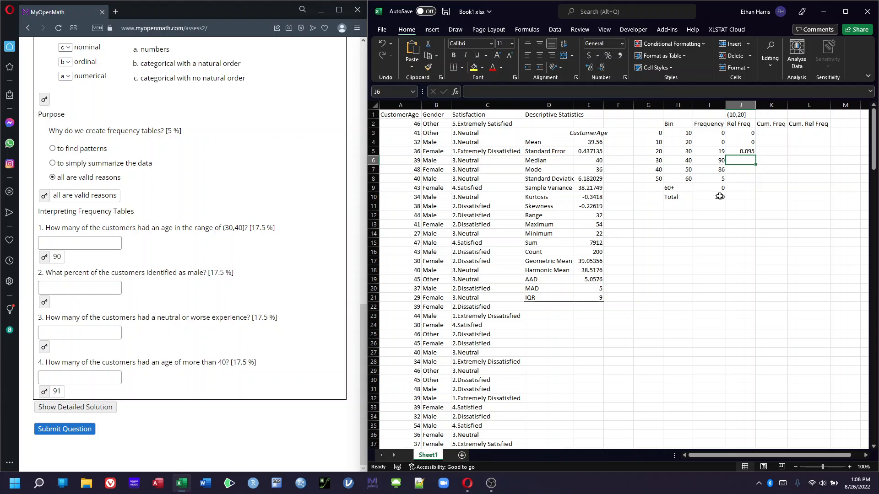
pyautogui.click(740, 134)
pyautogui.moveTo(740, 133); pyautogui.dragTo(735, 150)
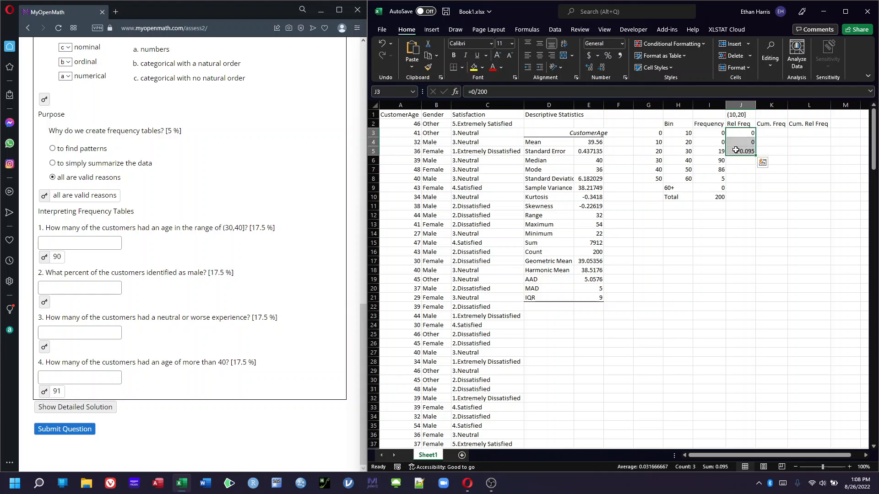
pyautogui.press('Delete')
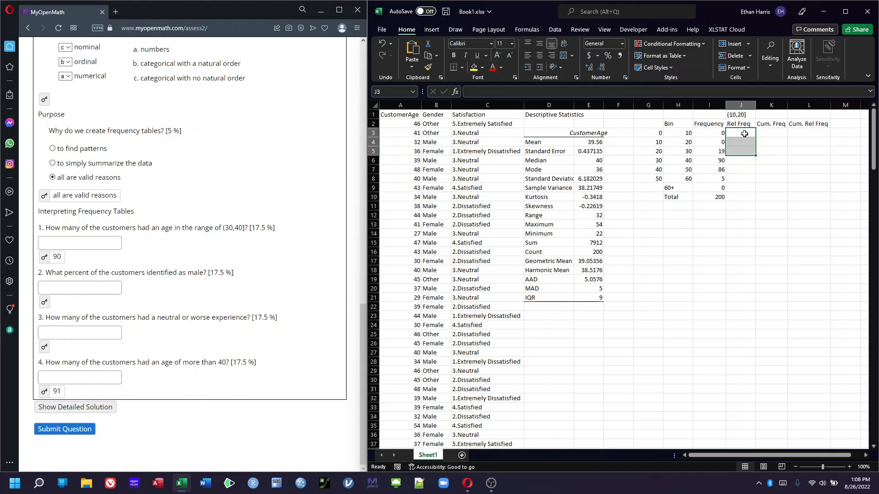
# Enter the first relative frequency in J3 as the bin's frequency divided by the total in I10
pyautogui.click(744, 133)
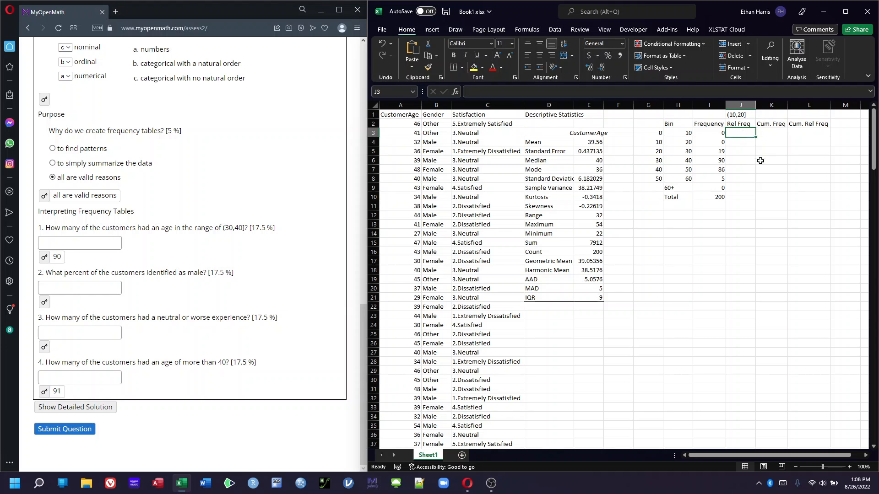
pyautogui.write('=')
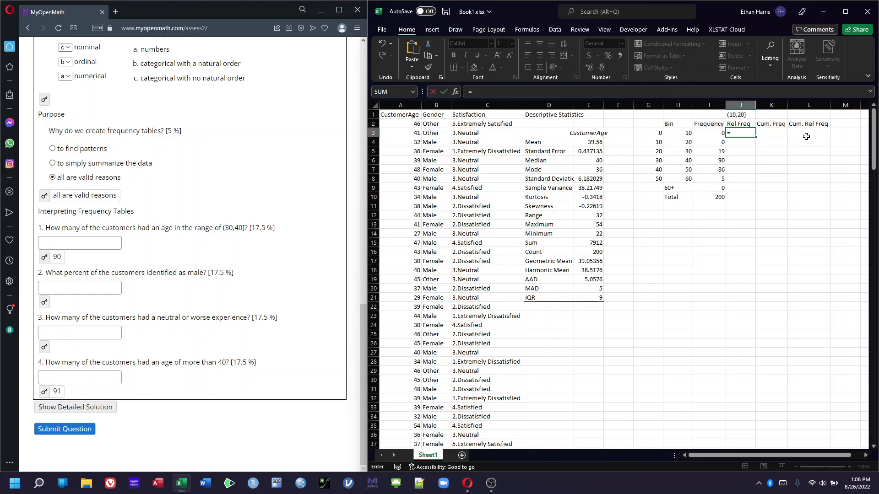
pyautogui.click(710, 133)
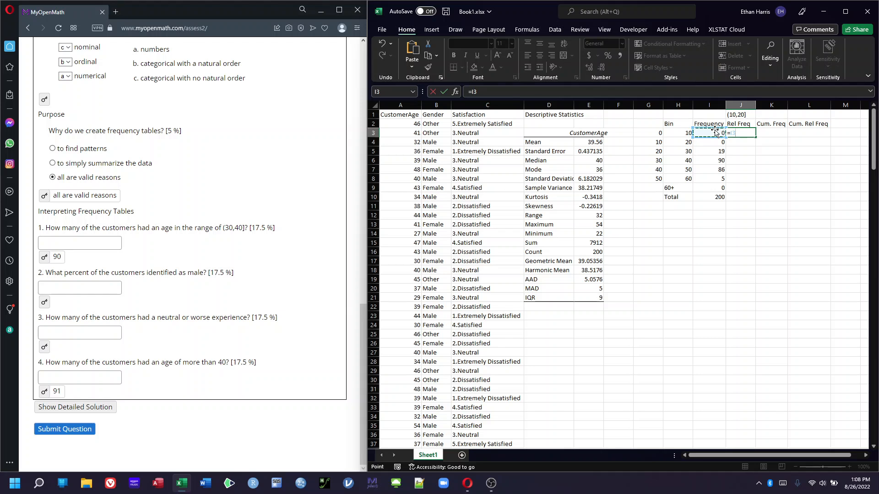
pyautogui.write('/')
pyautogui.click(707, 200)
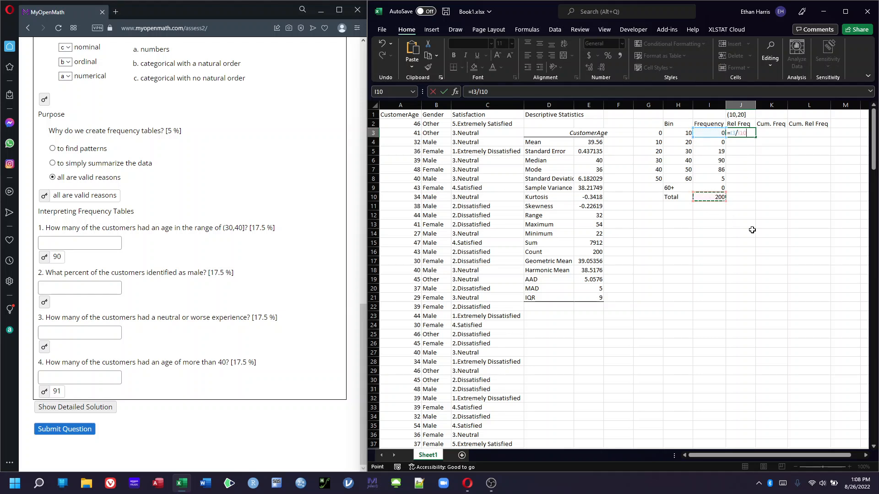
pyautogui.press('Return')
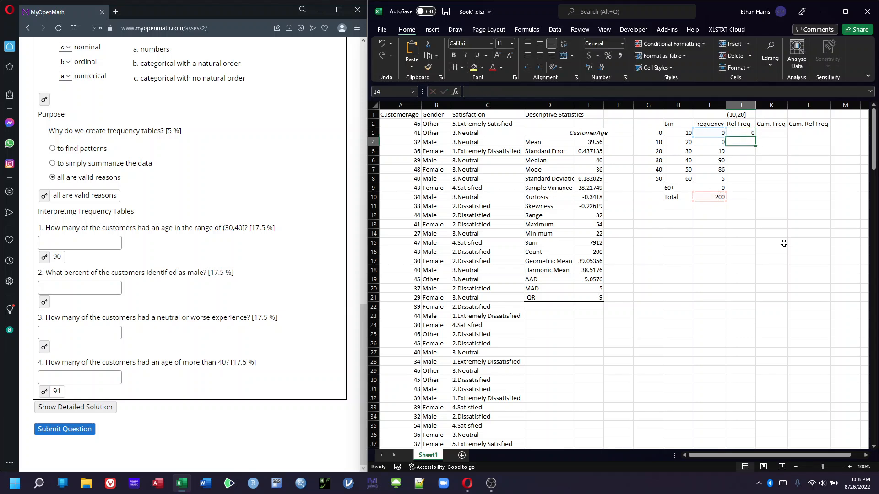
pyautogui.doubleClick(747, 133)
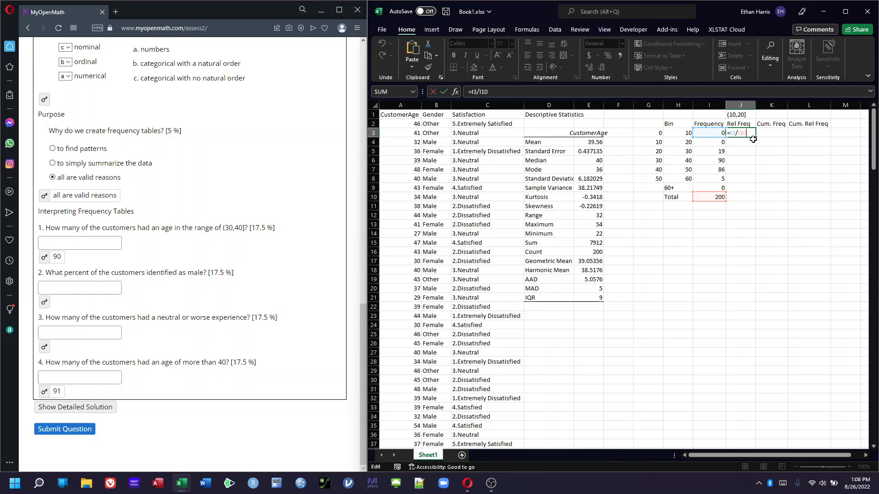
pyautogui.press('Return')
# Fill the J3 relative frequency formula down through J6
pyautogui.click(750, 134)
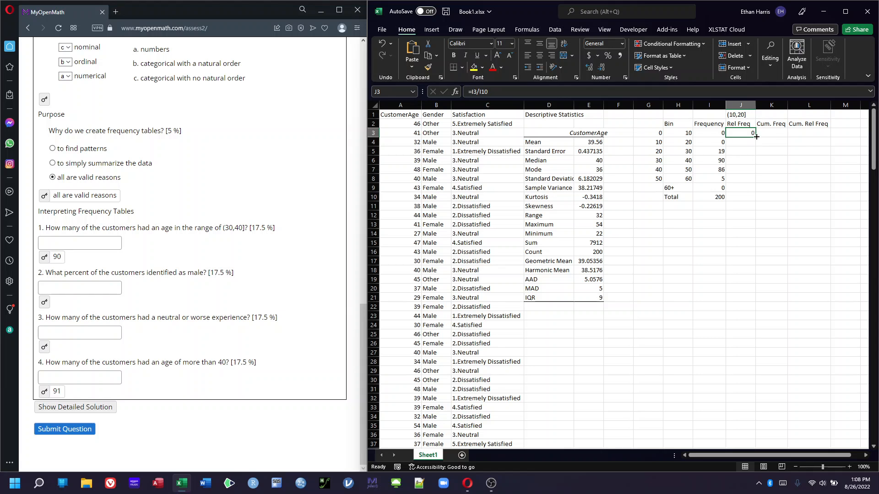
pyautogui.moveTo(756, 137); pyautogui.dragTo(755, 168)
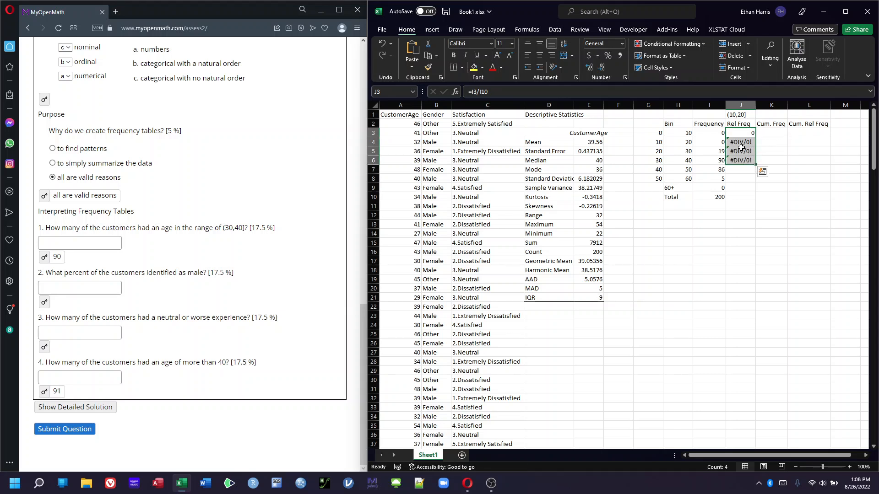
pyautogui.click(764, 147)
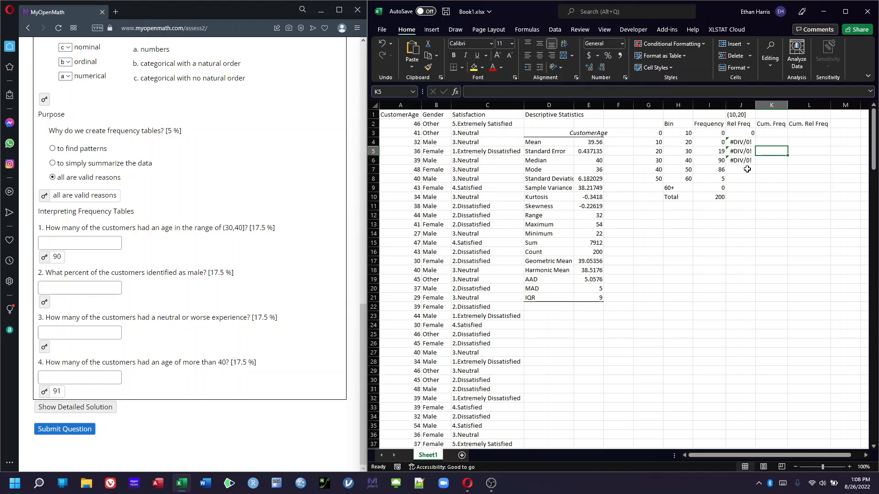
# Check a copied formula, then make the total reference in J3's formula absolute as $I$10
pyautogui.doubleClick(744, 142)
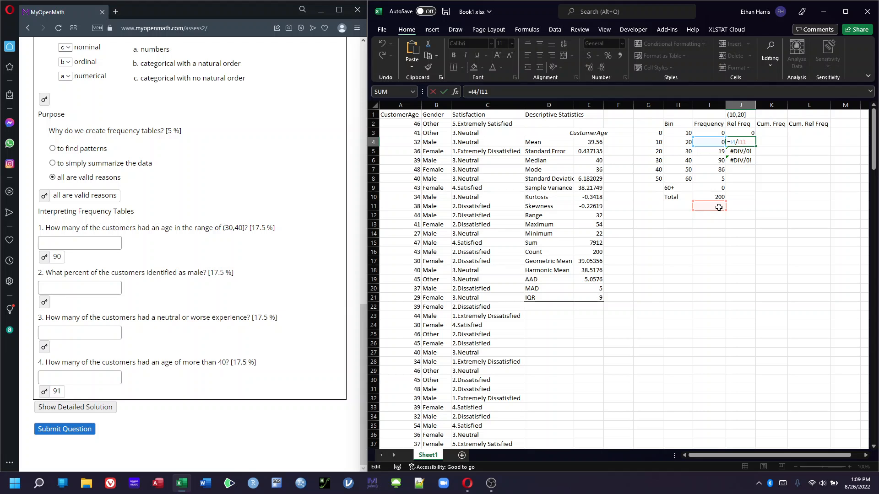
pyautogui.press('Return')
pyautogui.press('Up')
pyautogui.press('Up')
pyautogui.press('F2')
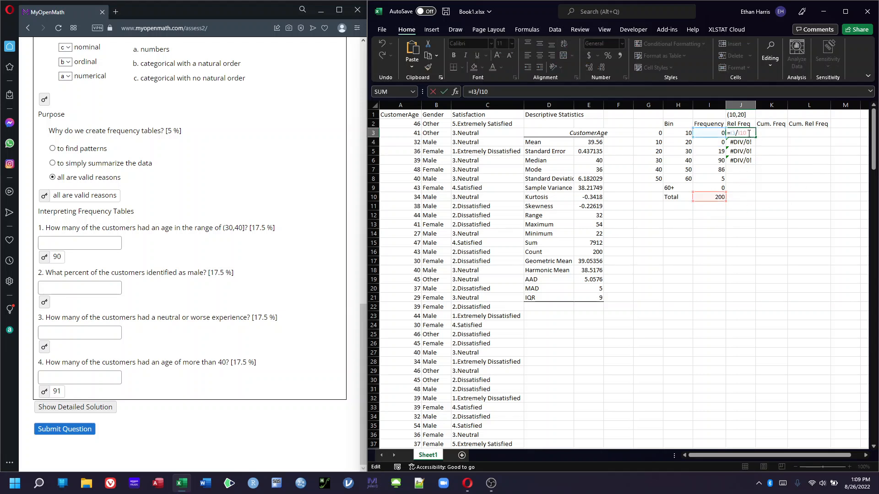
pyautogui.click(735, 133)
pyautogui.moveTo(752, 133); pyautogui.dragTo(741, 133)
pyautogui.press('F4')
pyautogui.hotkey('ctrl', 'Return')
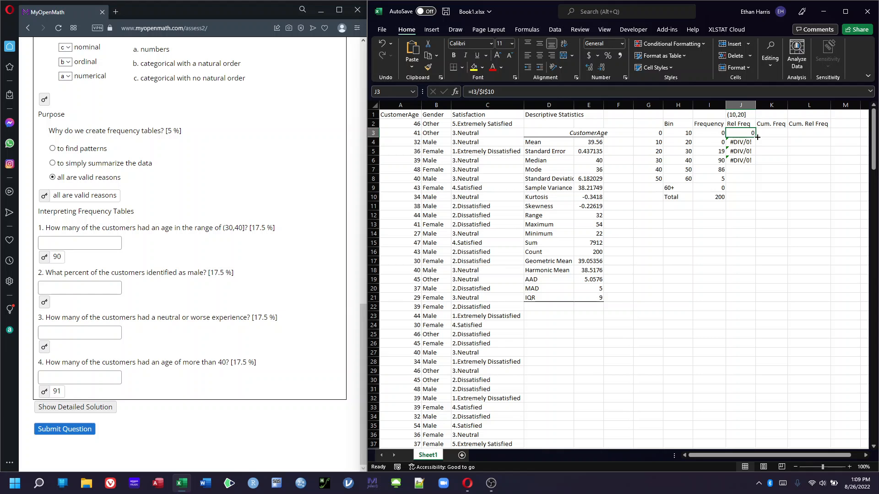
# Fill the corrected relative frequency formula from J3 down through J9 and check the copied formulas
pyautogui.moveTo(757, 137); pyautogui.dragTo(755, 190)
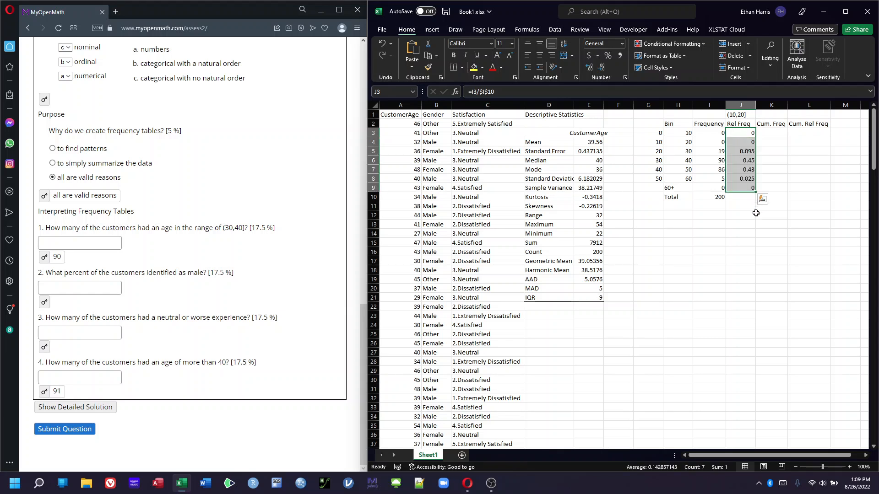
pyautogui.click(750, 215)
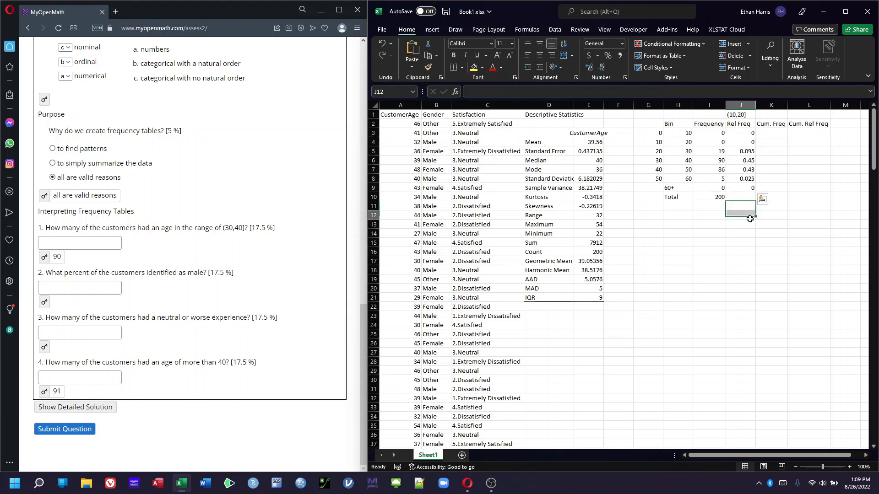
pyautogui.doubleClick(747, 160)
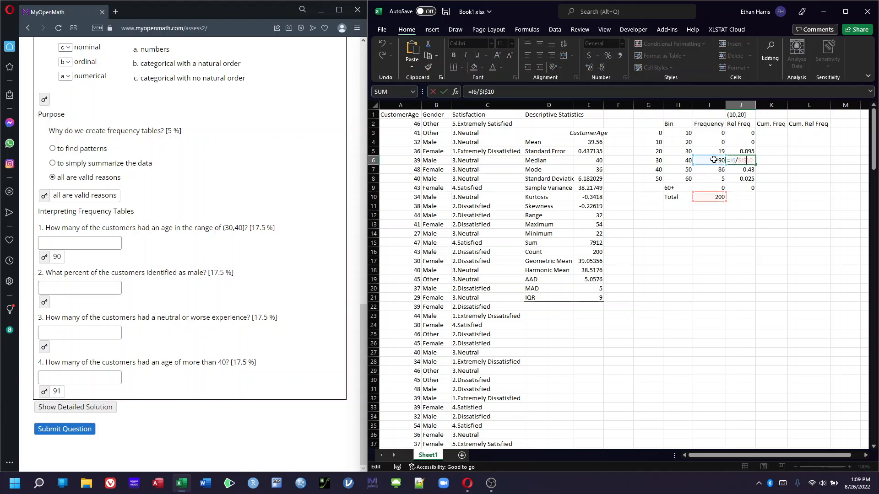
pyautogui.press('Return')
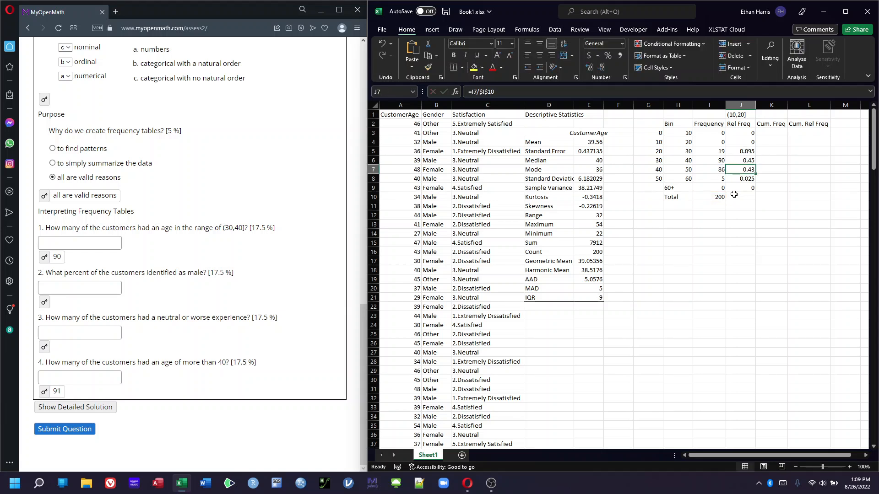
pyautogui.doubleClick(738, 168)
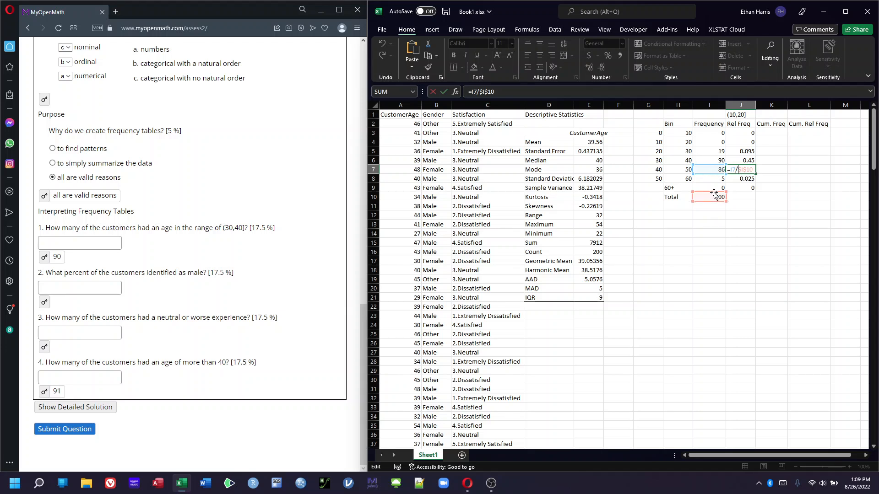
# Clear the relative frequency formulas from J3 through J9
pyautogui.press('Return')
pyautogui.moveTo(739, 133); pyautogui.dragTo(750, 188)
pyautogui.press('Delete')
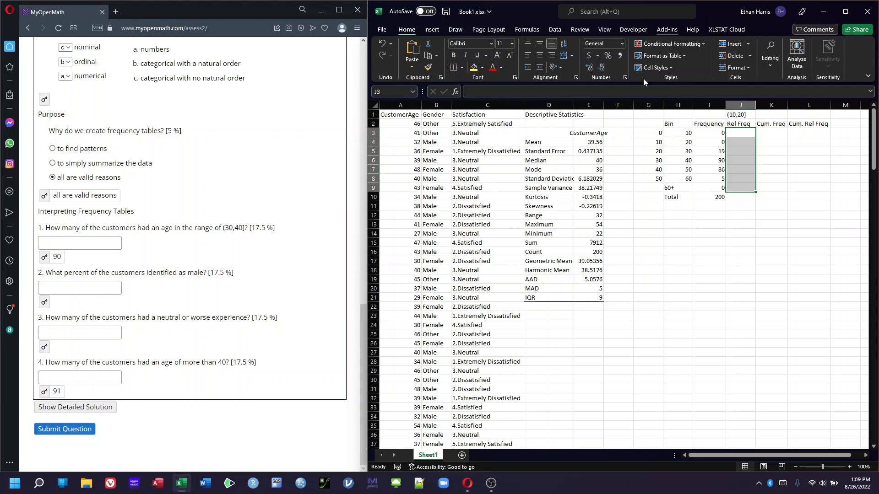
# Re-enter J3 as I3 divided by the absolute total $I$10 and fill it down through J9
pyautogui.click(746, 132)
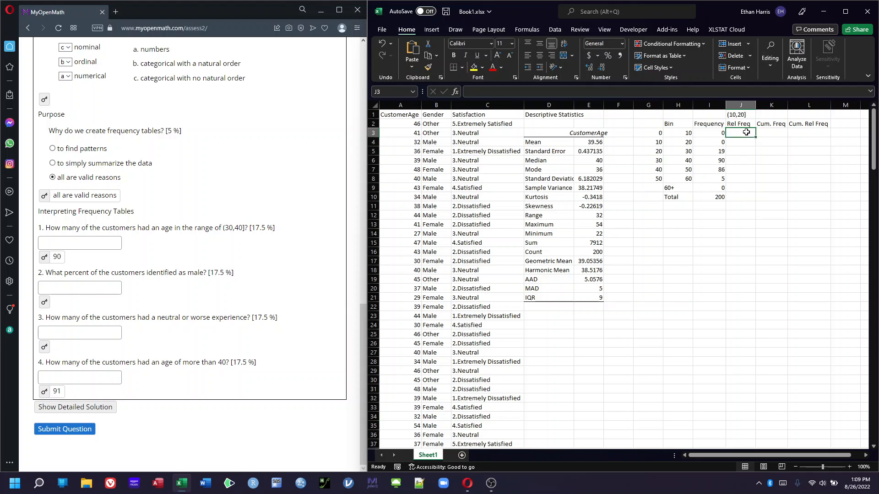
pyautogui.write('=')
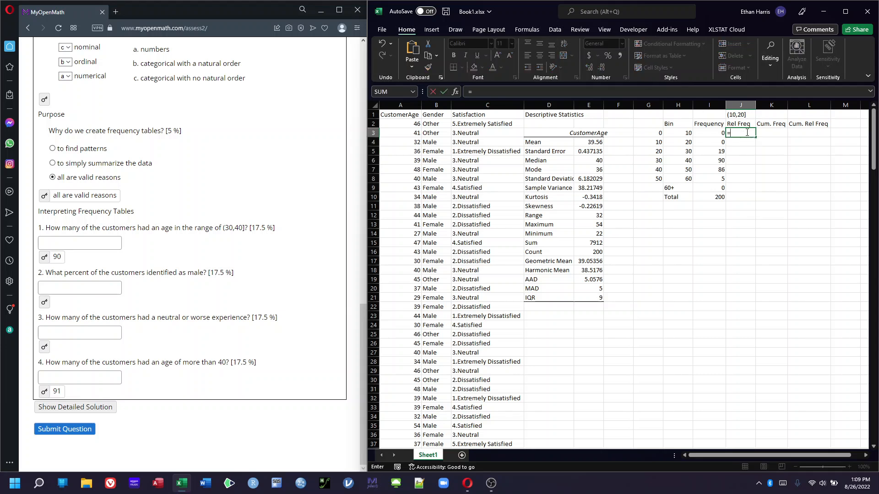
pyautogui.click(714, 133)
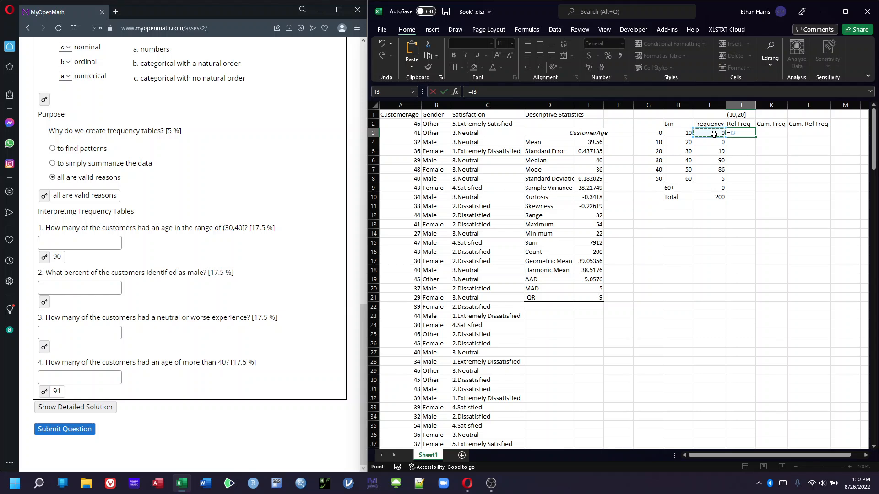
pyautogui.write('/')
pyautogui.click(714, 198)
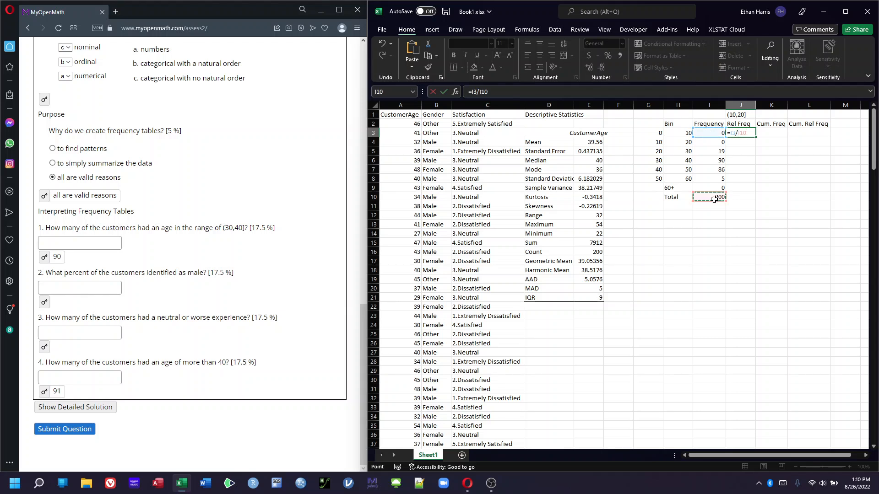
pyautogui.press('F4')
pyautogui.press('Return')
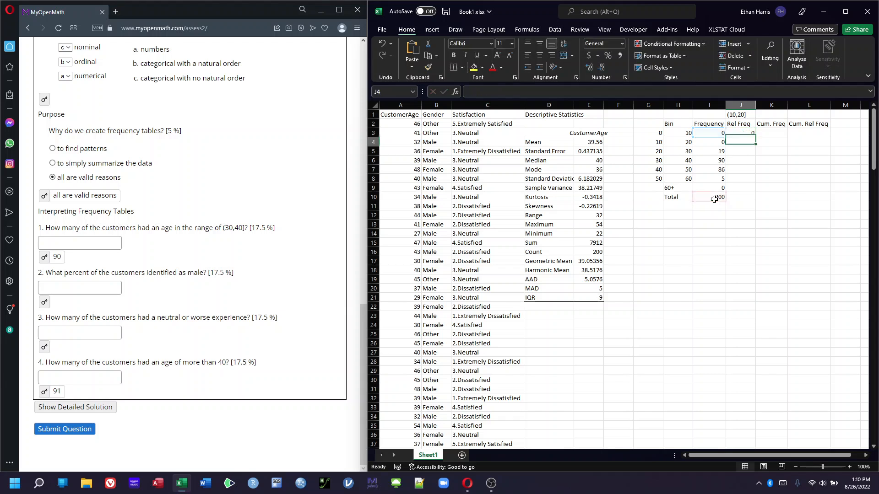
pyautogui.click(733, 134)
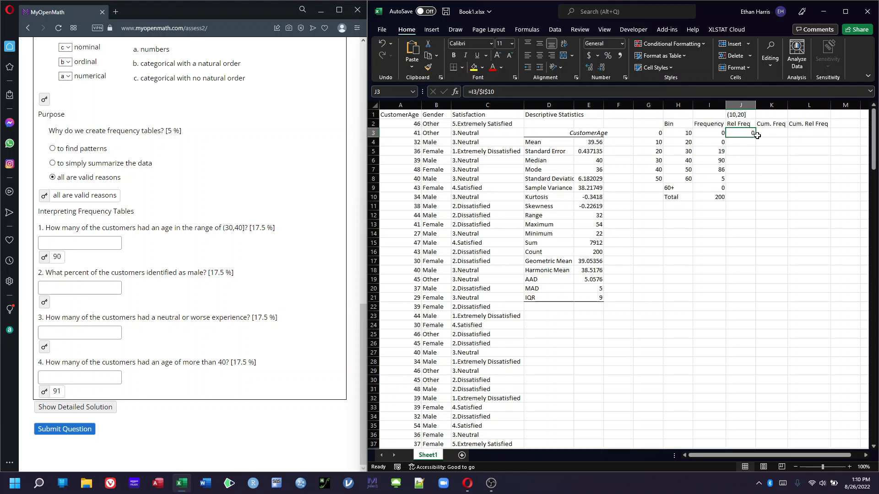
pyautogui.moveTo(756, 136); pyautogui.dragTo(755, 190)
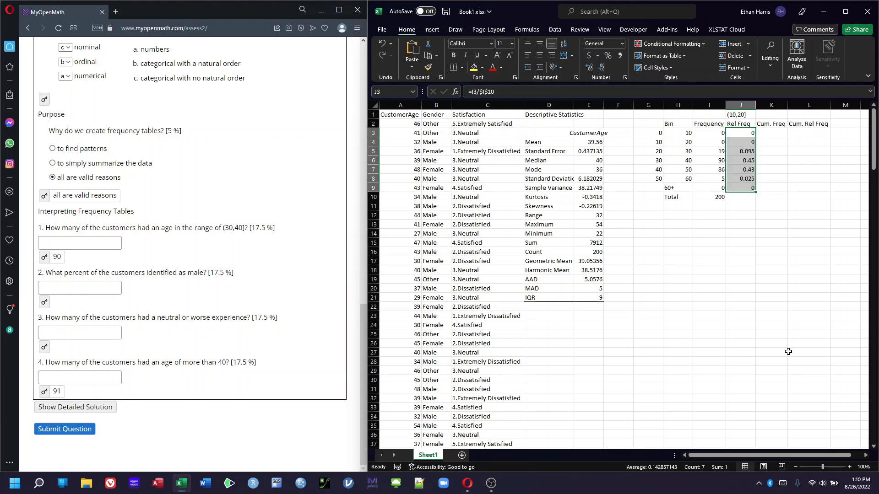
# Set the first cumulative frequency in K3 equal to the frequency in I3
pyautogui.click(781, 134)
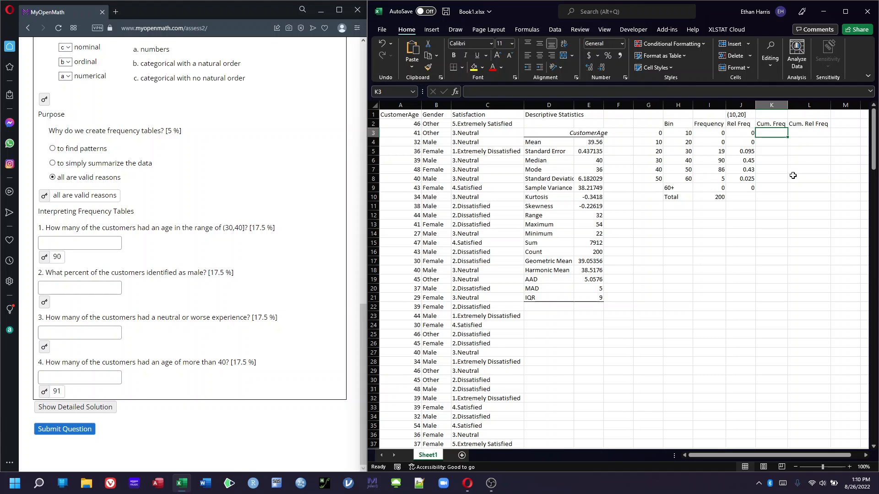
pyautogui.doubleClick(770, 135)
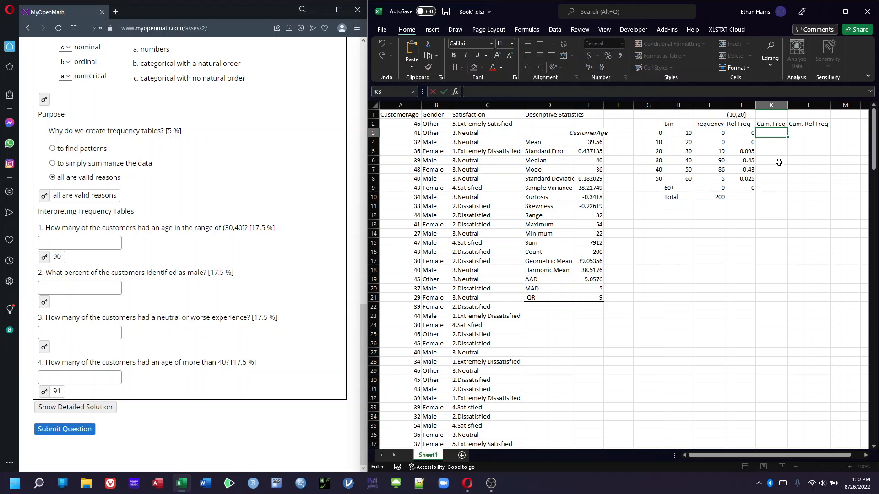
pyautogui.write('=')
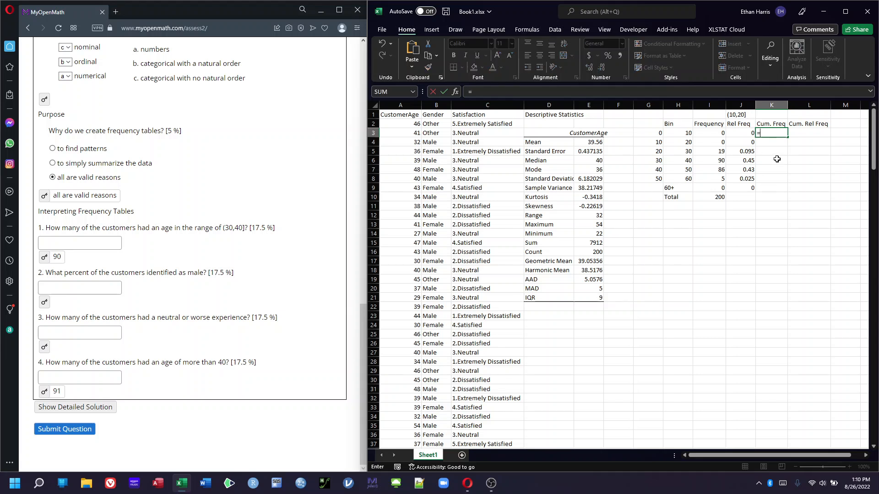
pyautogui.click(707, 133)
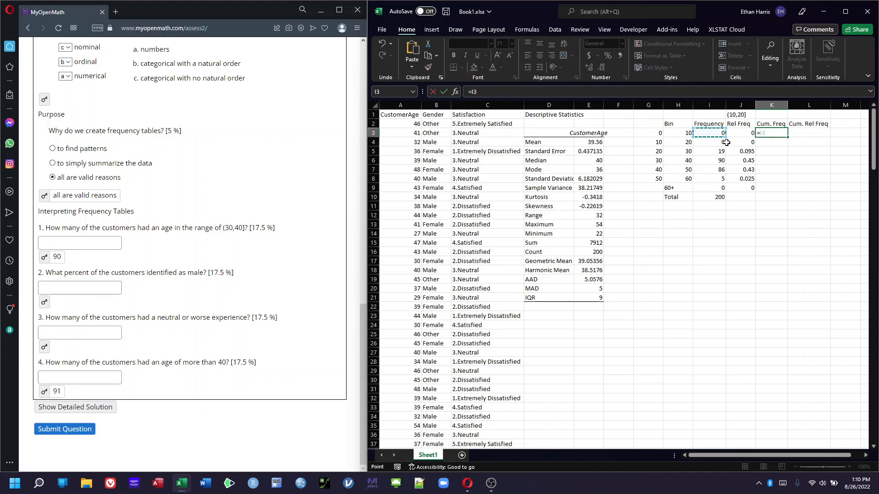
pyautogui.press('Return')
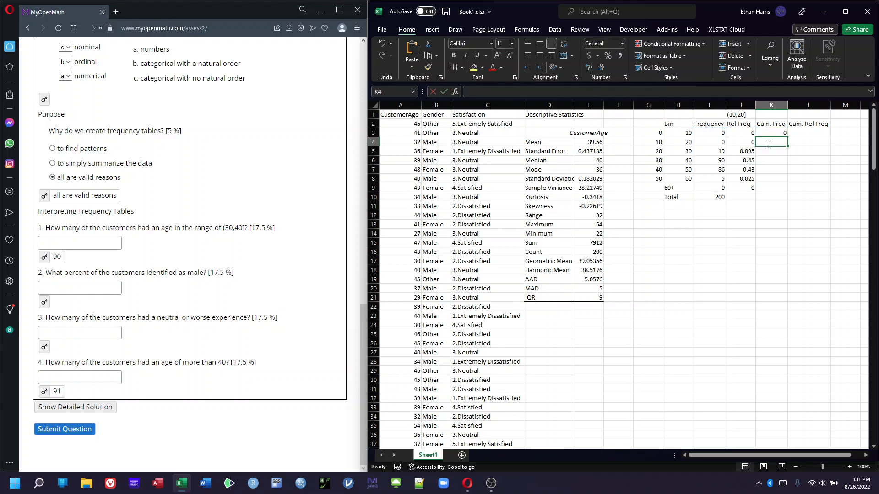
# Enter K4 as I4 plus K3 and fill the cumulative frequency formula down through K9
pyautogui.write('=')
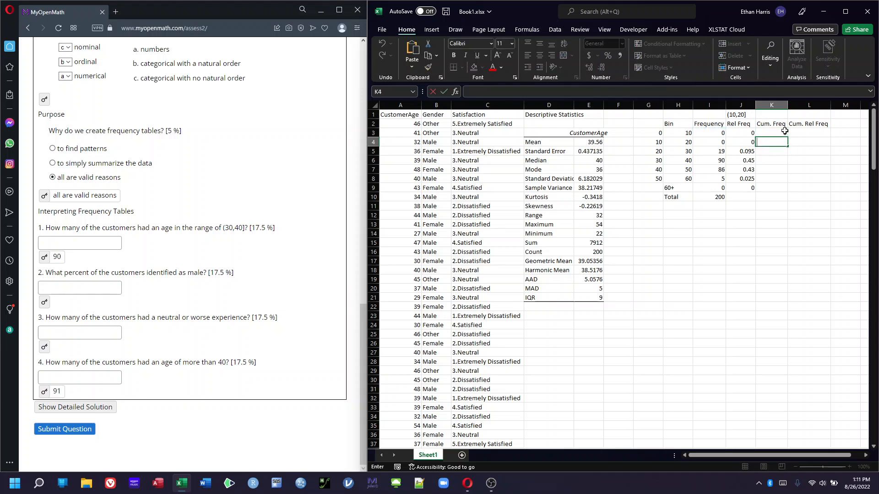
pyautogui.click(716, 143)
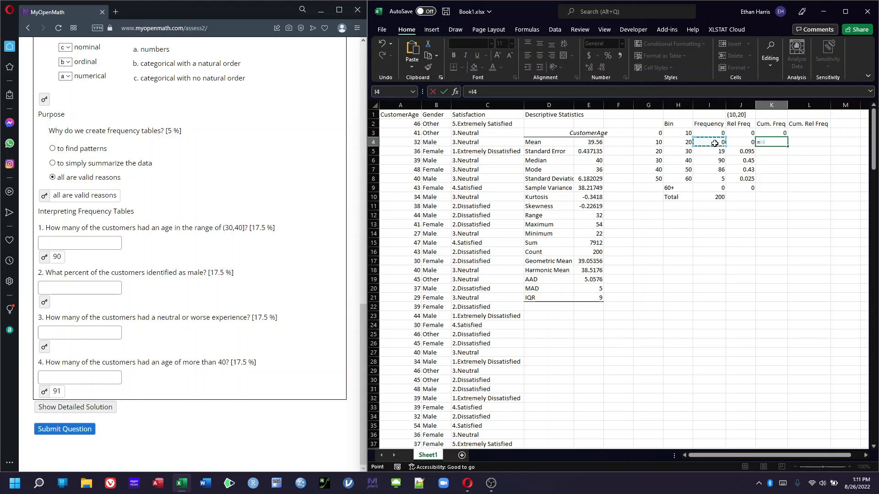
pyautogui.write('+')
pyautogui.click(768, 135)
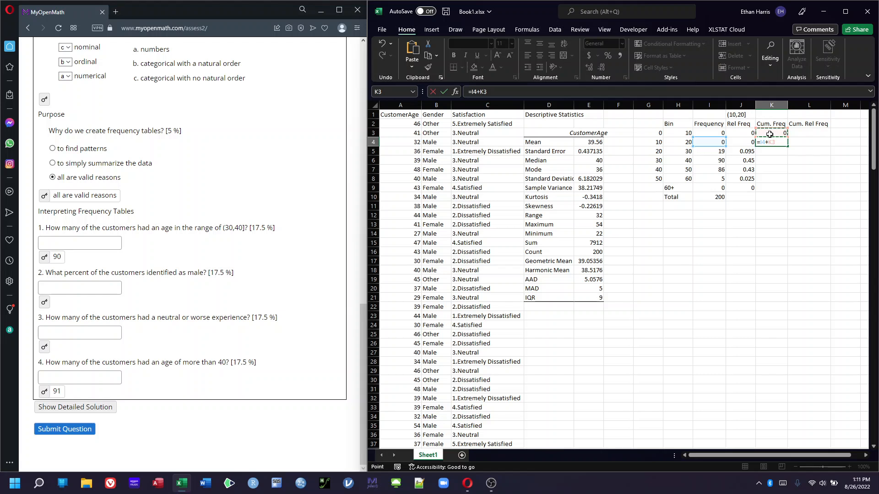
pyautogui.press('Return')
pyautogui.click(769, 142)
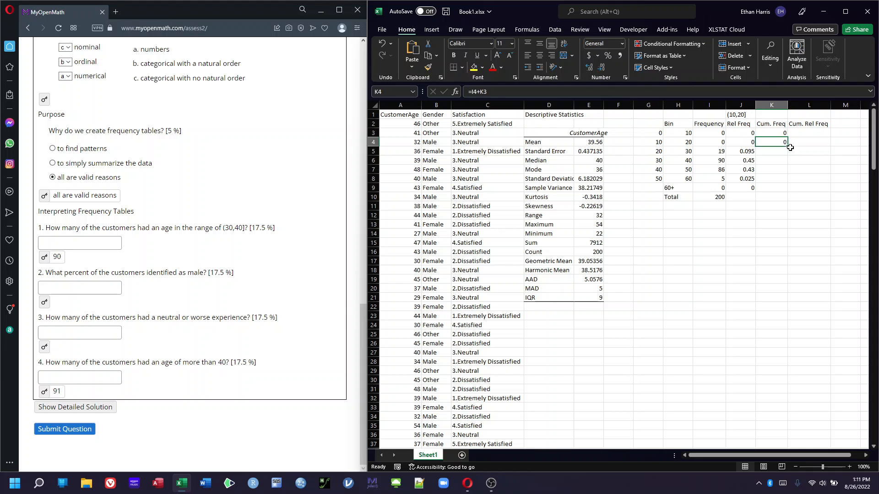
pyautogui.moveTo(789, 147); pyautogui.dragTo(787, 191)
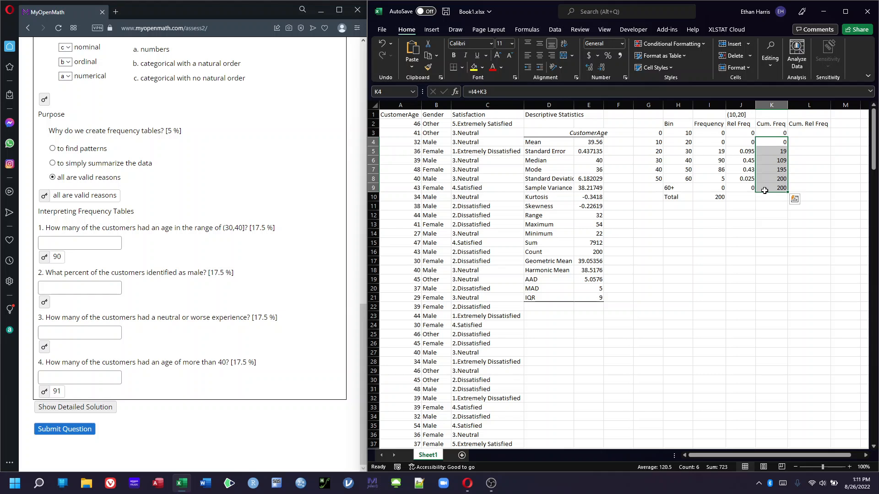
# Review the K3 and K4 cumulative formulas, re-enter K4 as =I4+K3, and clear K9
pyautogui.click(804, 134)
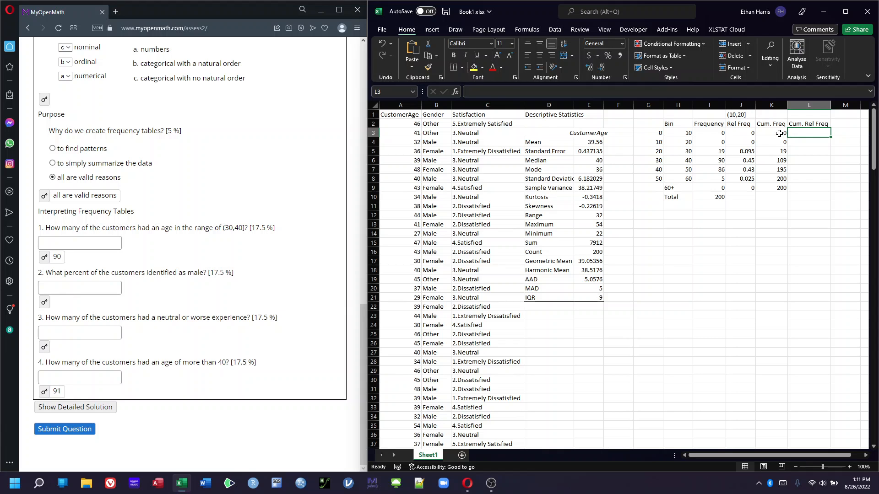
pyautogui.click(779, 133)
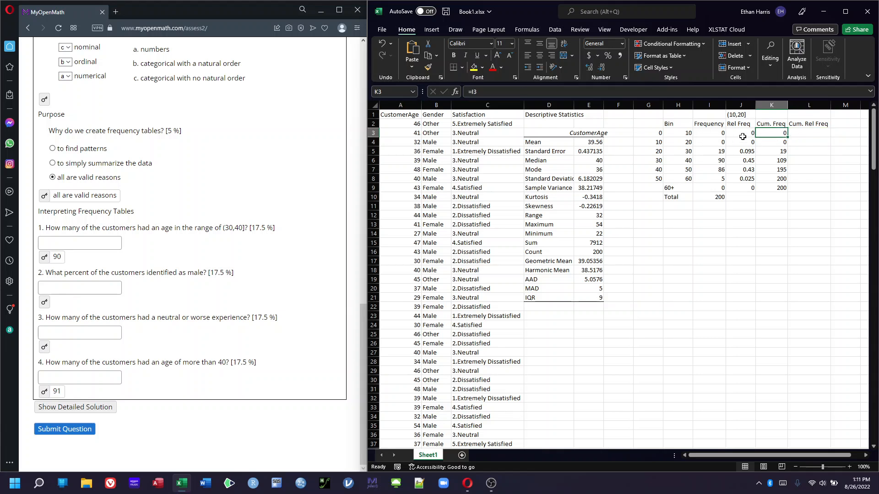
pyautogui.click(769, 141)
pyautogui.write('=I4+K3')
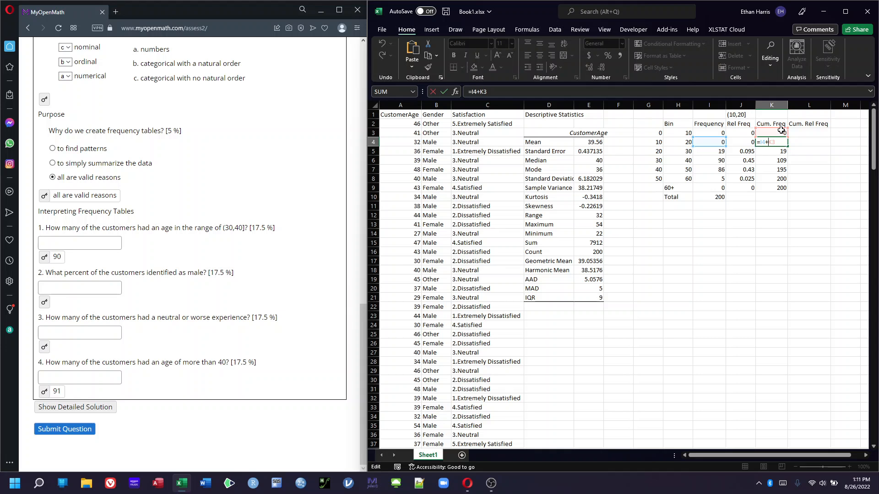
pyautogui.press('Return')
pyautogui.moveTo(780, 133); pyautogui.dragTo(780, 188)
pyautogui.click(780, 189)
pyautogui.press('Delete')
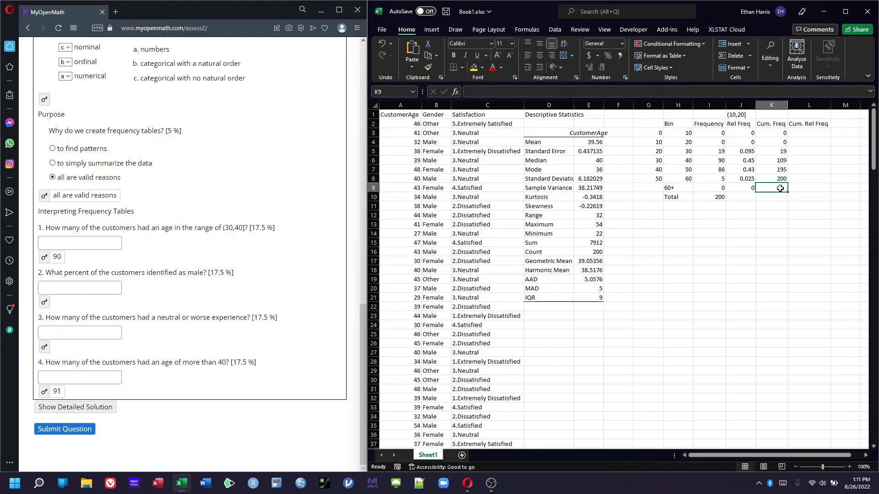
# Clear the cumulative frequencies from K3 through K8
pyautogui.moveTo(779, 133); pyautogui.dragTo(764, 183)
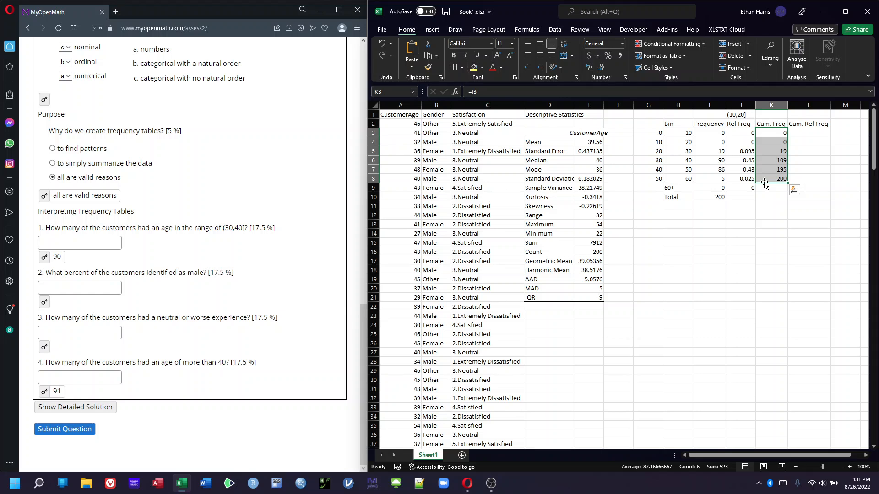
pyautogui.press('End')
pyautogui.click(770, 194)
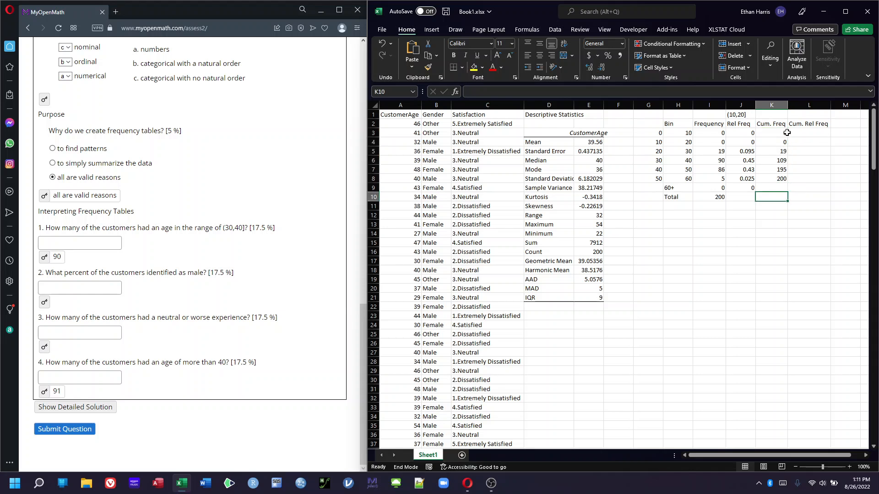
pyautogui.moveTo(784, 133); pyautogui.dragTo(771, 183)
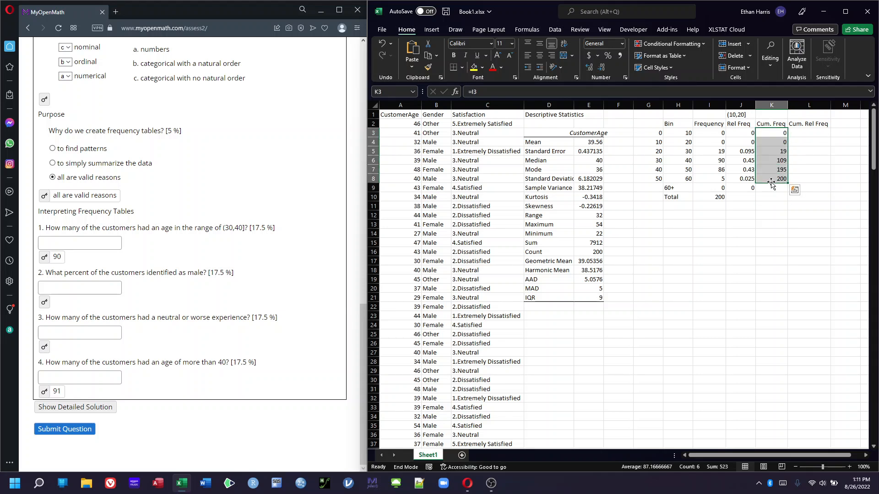
pyautogui.press('Delete')
pyautogui.click(766, 215)
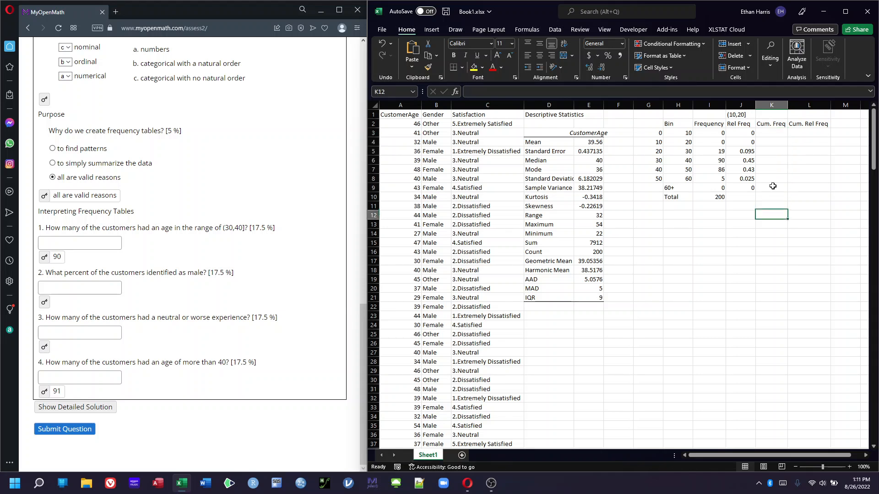
pyautogui.click(770, 132)
pyautogui.write('=sum')
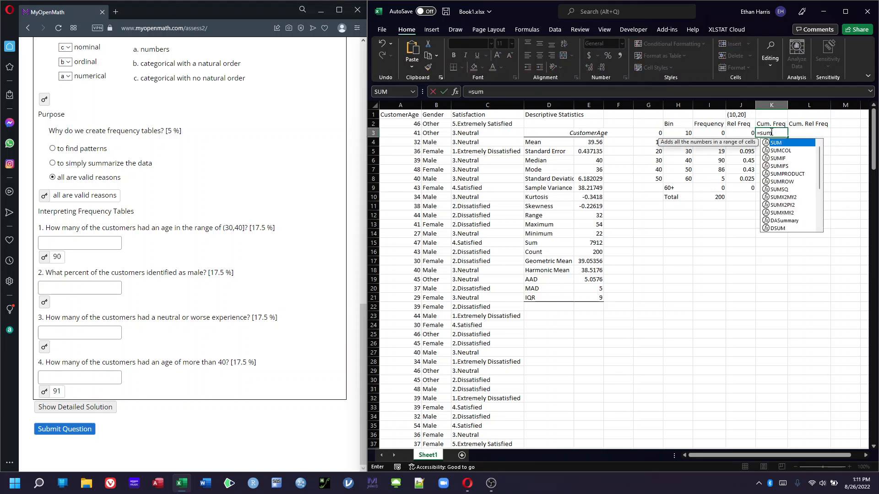
pyautogui.write('(')
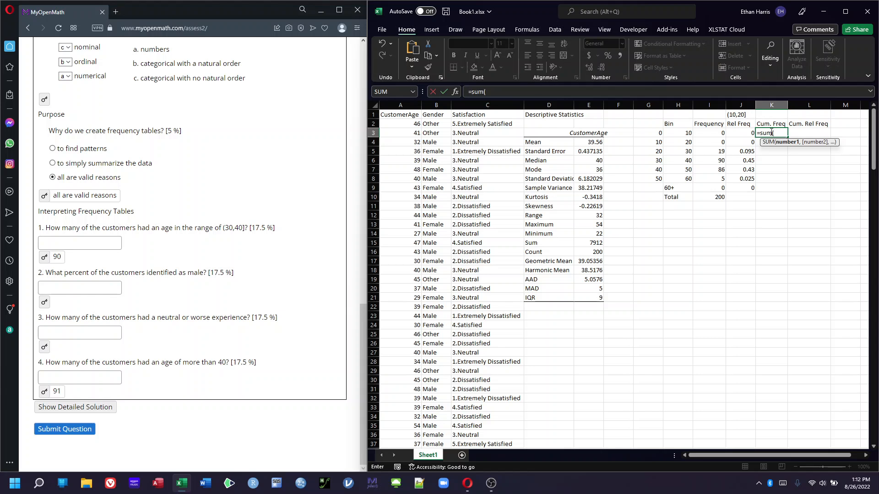
pyautogui.click(742, 135)
pyautogui.write(',')
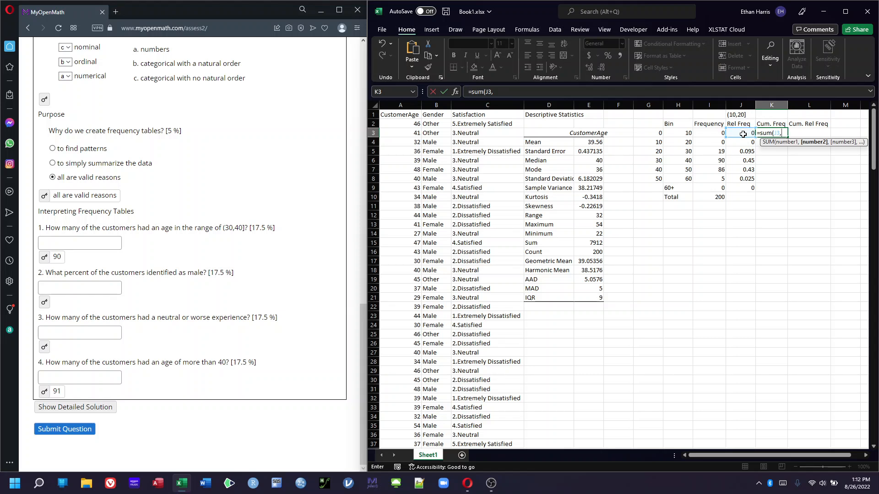
pyautogui.click(776, 132)
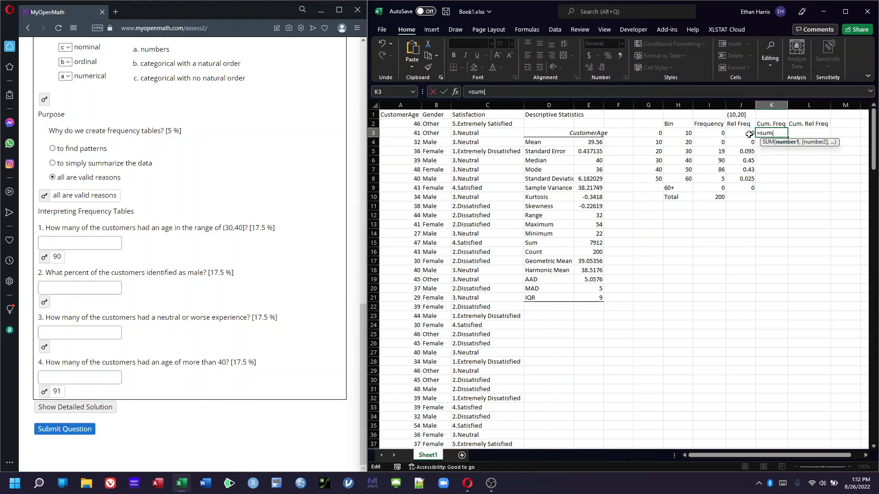
pyautogui.moveTo(748, 134); pyautogui.dragTo(743, 190)
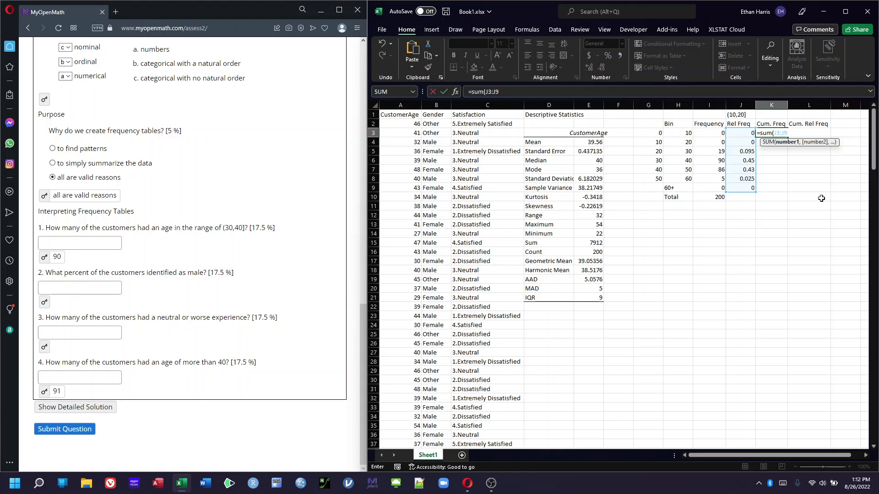
pyautogui.write(')')
pyautogui.press('BackSpace')
pyautogui.press('BackSpace')
pyautogui.press('BackSpace')
pyautogui.press('BackSpace')
pyautogui.press('BackSpace')
pyautogui.press('BackSpace')
pyautogui.press('BackSpace')
pyautogui.press('BackSpace')
pyautogui.press('BackSpace')
pyautogui.press('BackSpace')
pyautogui.press('BackSpace')
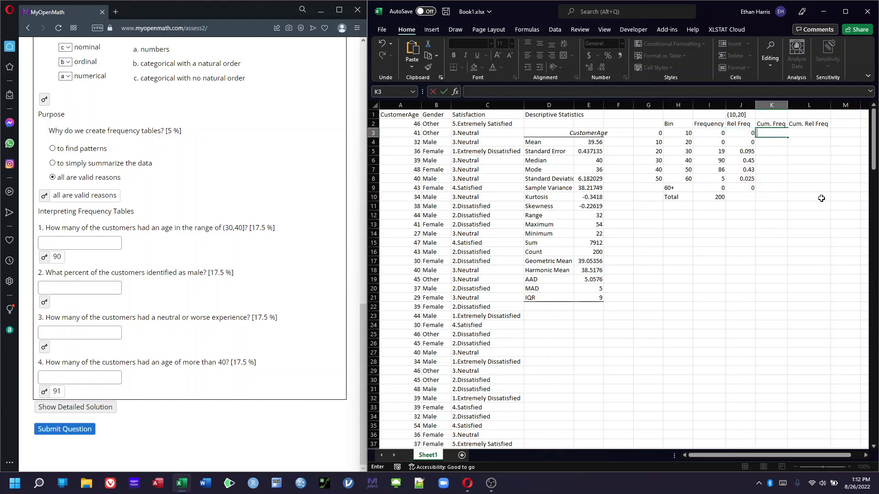
pyautogui.click(821, 199)
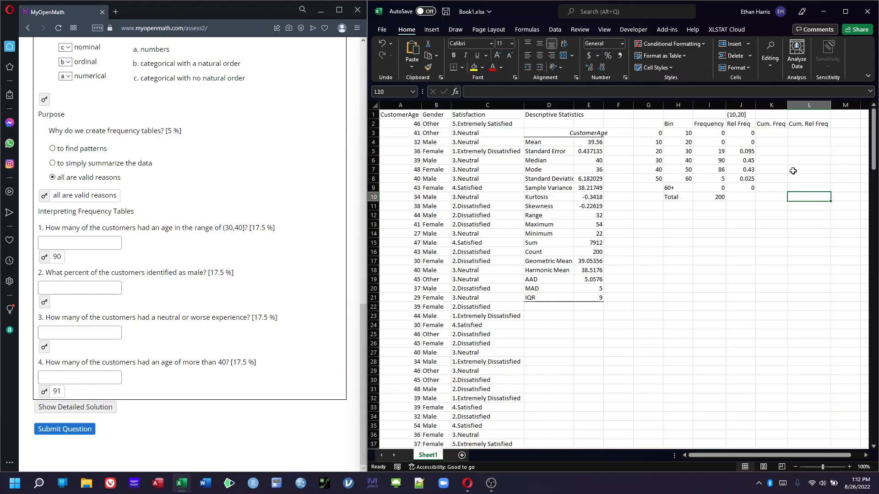
# Enter K3 as a formula referencing the frequency in I3
pyautogui.click(769, 135)
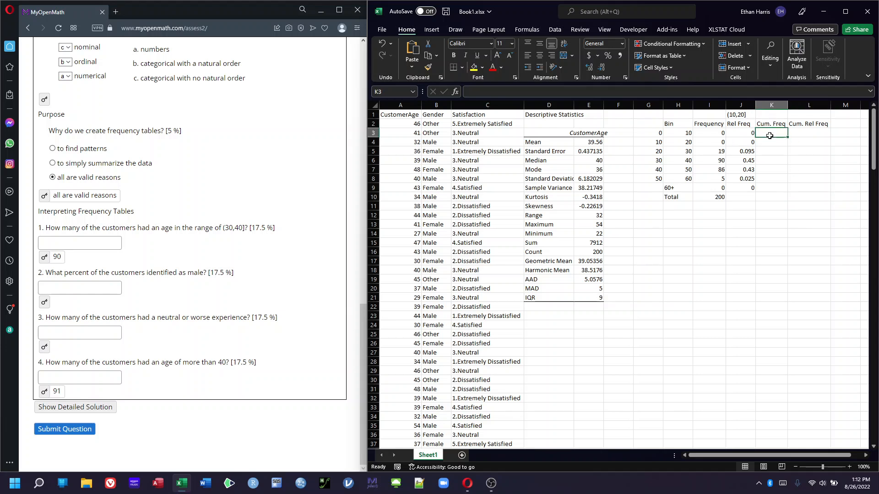
pyautogui.write('=')
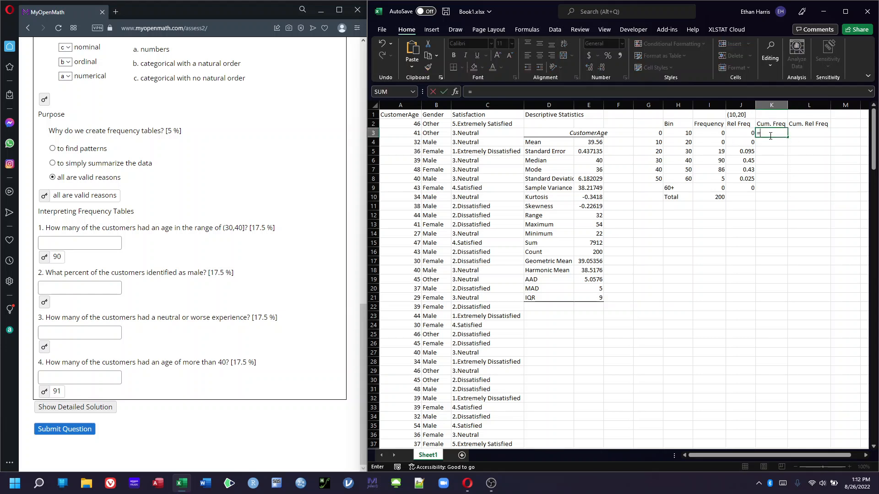
pyautogui.click(707, 135)
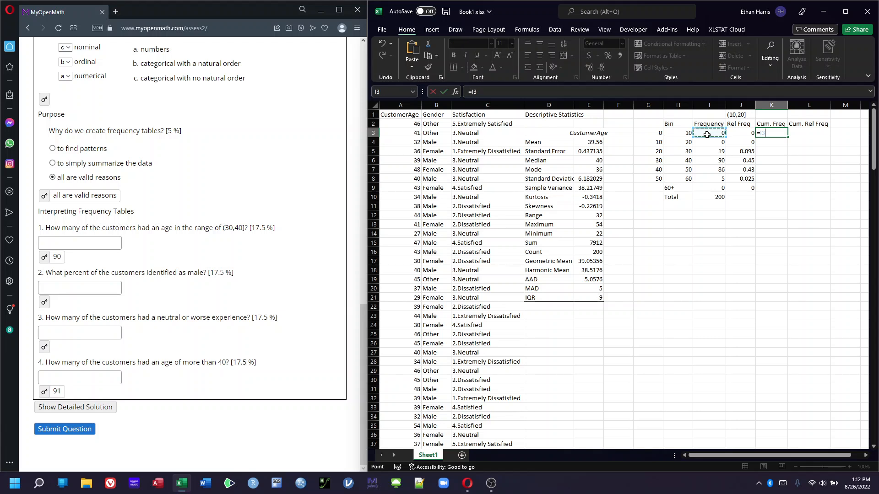
pyautogui.press('Return')
# Enter K4 as =I4+K3 and fill the cumulative frequency formula down through K9
pyautogui.write('=')
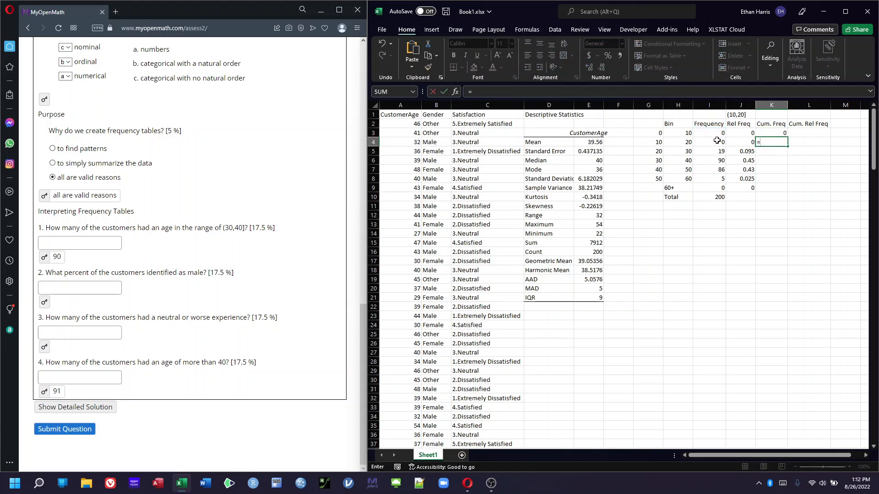
pyautogui.click(717, 141)
pyautogui.write('+')
pyautogui.click(771, 133)
pyautogui.press('Return')
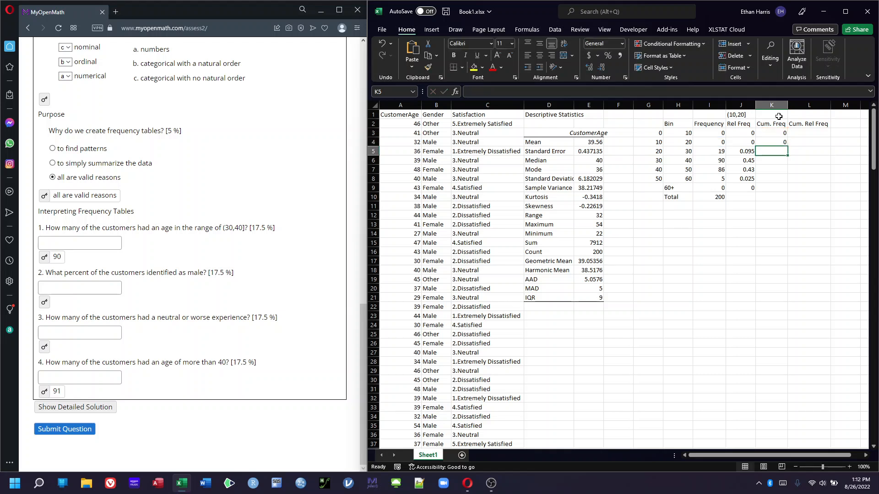
pyautogui.click(783, 142)
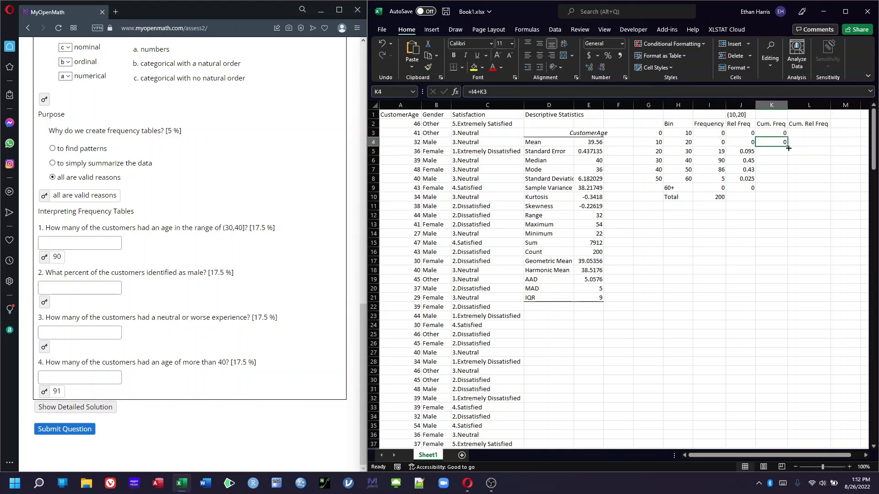
pyautogui.moveTo(787, 146); pyautogui.dragTo(789, 192)
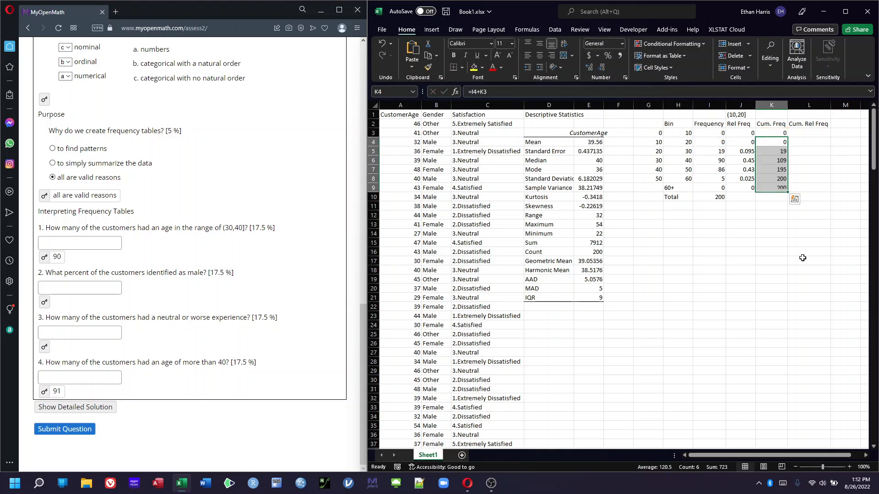
# Enter the first cumulative relative frequency in L3 as =K3/$I$10, dividing by the absolute total
pyautogui.click(810, 131)
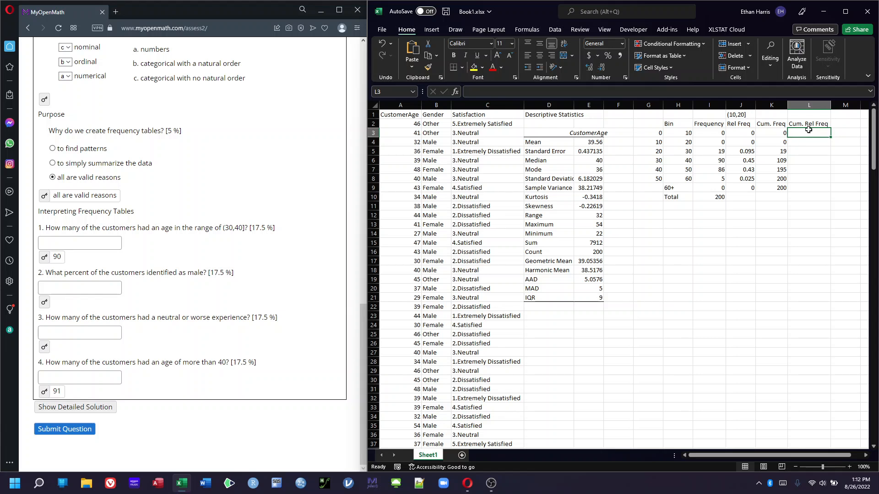
pyautogui.click(745, 134)
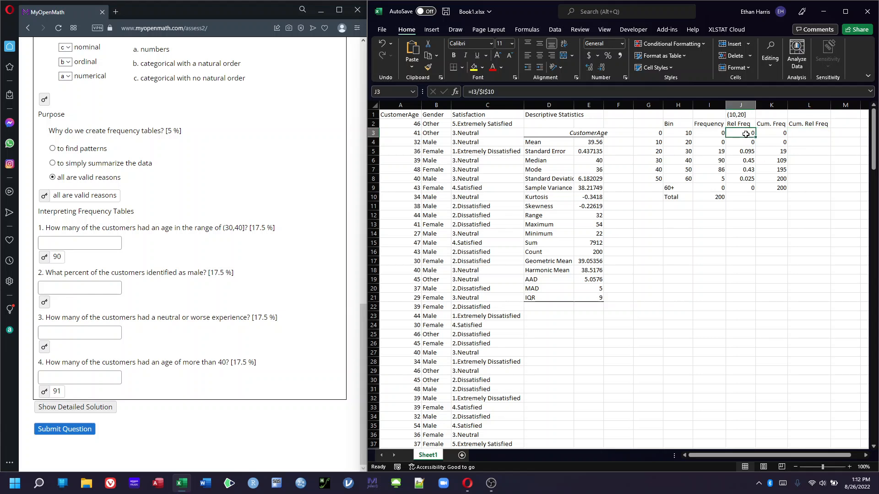
pyautogui.click(797, 135)
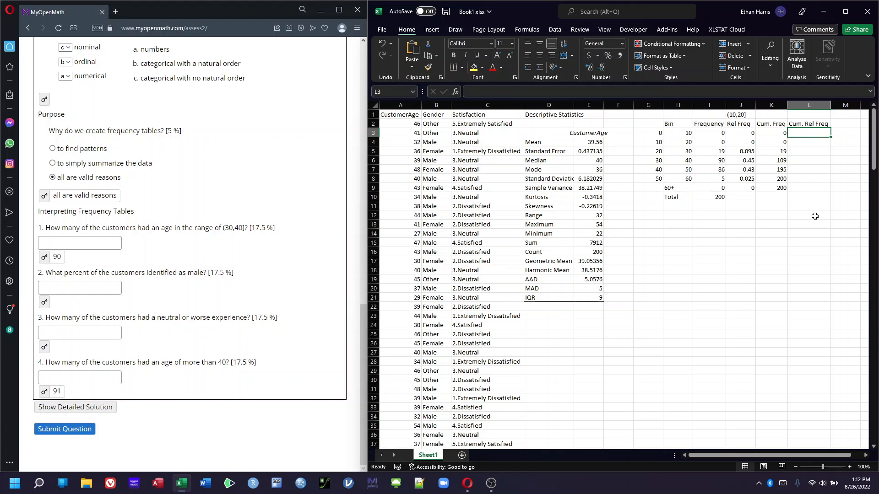
pyautogui.write('=')
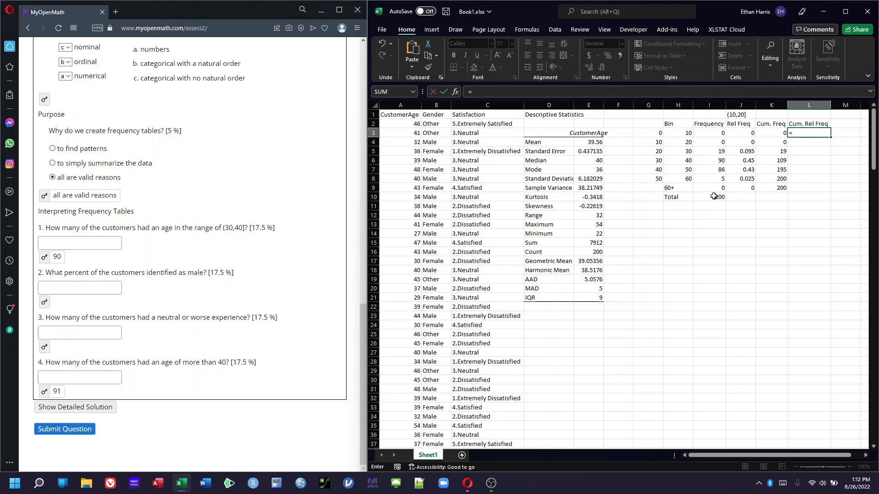
pyautogui.click(776, 133)
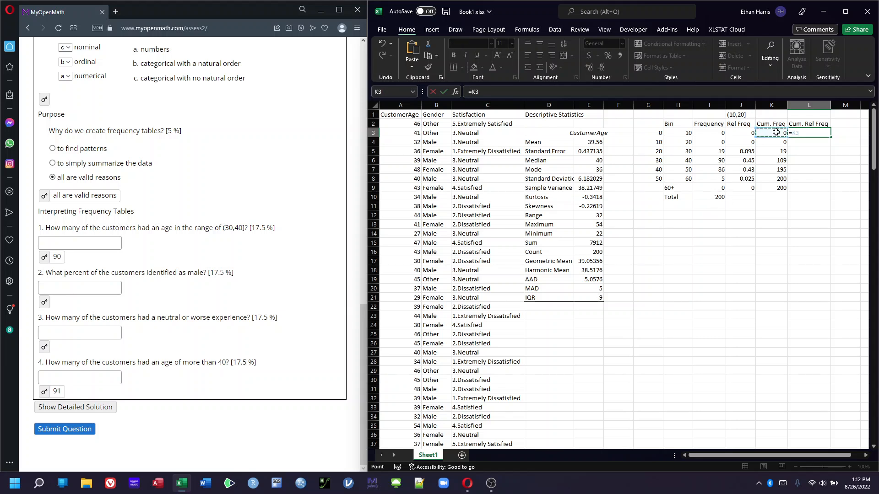
pyautogui.write('/')
pyautogui.click(715, 195)
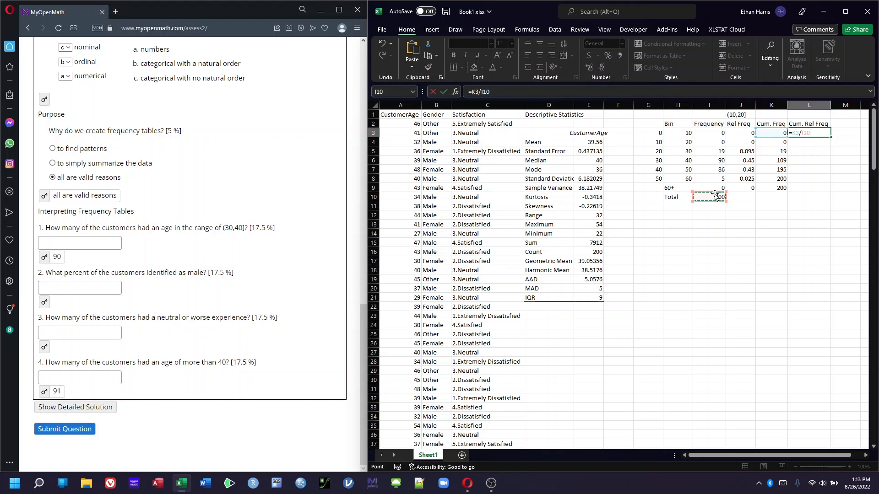
pyautogui.press('F4')
pyautogui.press('Return')
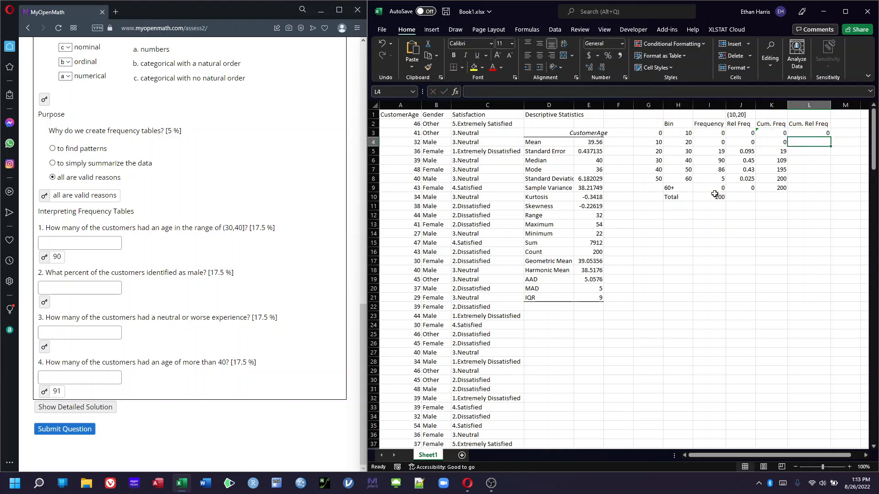
# Fill the cumulative relative frequency formula from L3 down through L9
pyautogui.click(820, 130)
pyautogui.moveTo(831, 137); pyautogui.dragTo(828, 195)
pyautogui.click(806, 232)
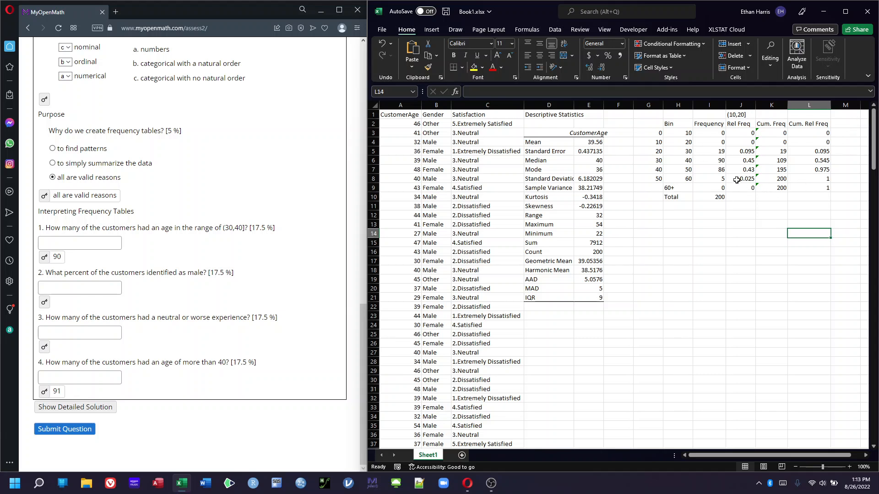
# Insert a PivotTable and select the Gender column B1:B201 as its source range
pyautogui.click(704, 307)
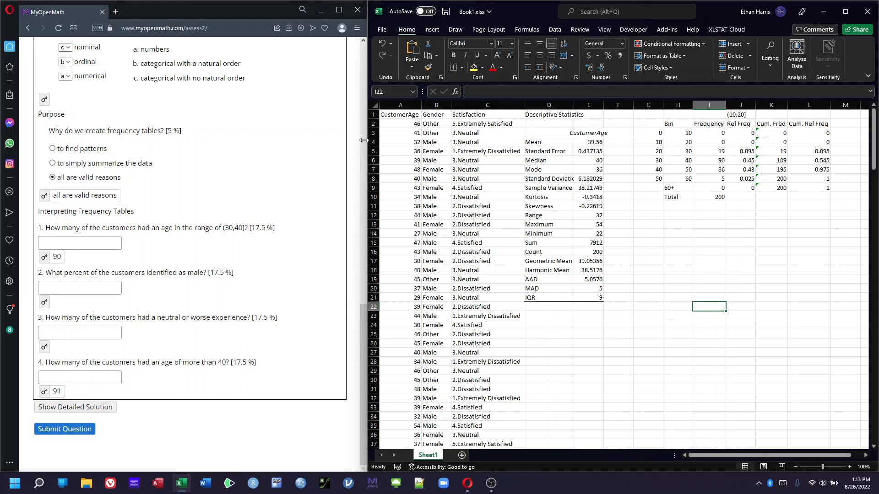
pyautogui.moveTo(363, 144); pyautogui.dragTo(252, 142)
pyautogui.scroll(-2, 29, 241)
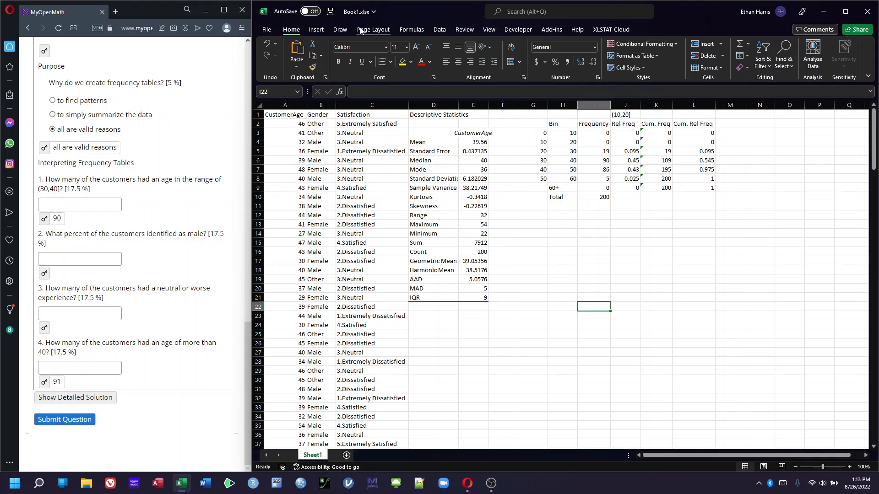
pyautogui.click(316, 31)
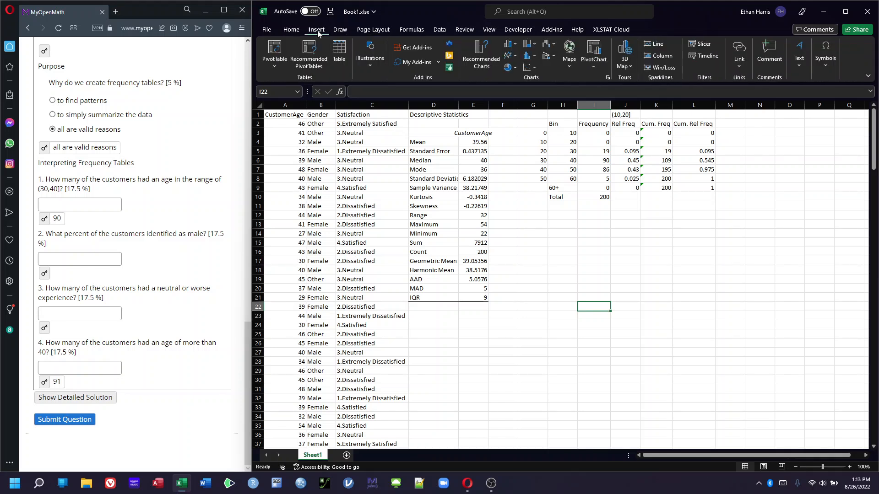
pyautogui.click(272, 52)
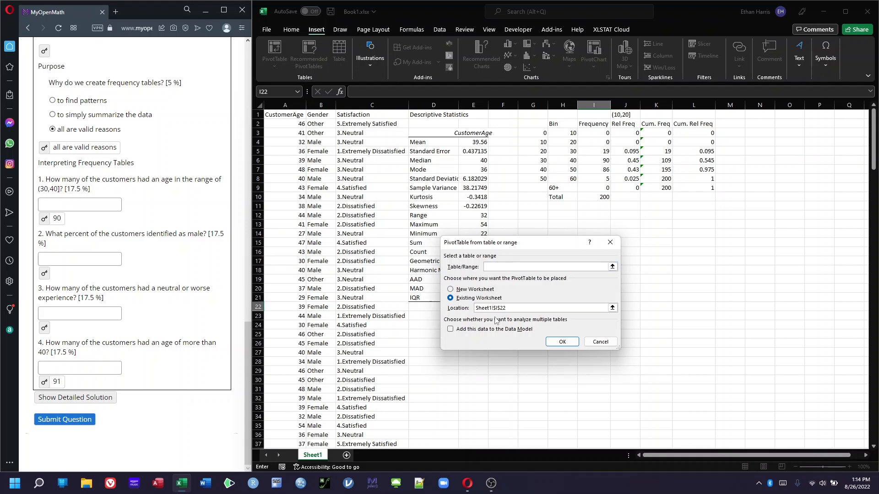
pyautogui.moveTo(484, 247); pyautogui.dragTo(464, 81)
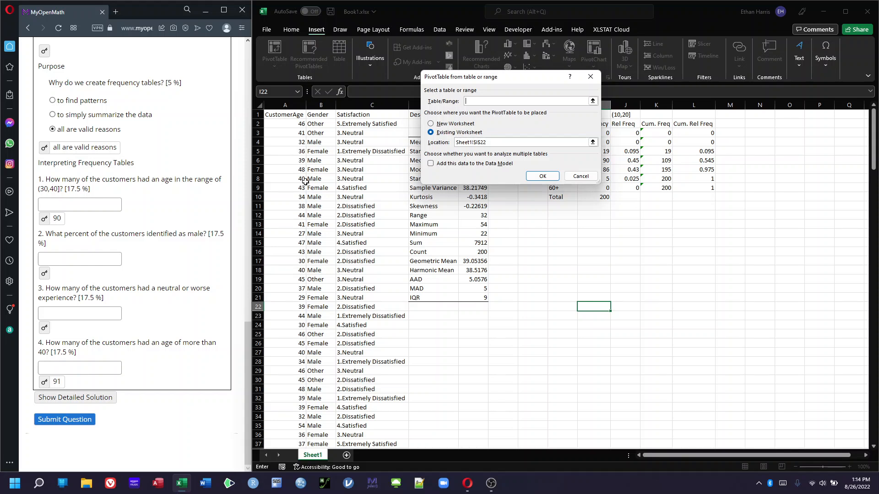
pyautogui.click(326, 113)
pyautogui.hotkey('ctrl', 'shift', 'Down')
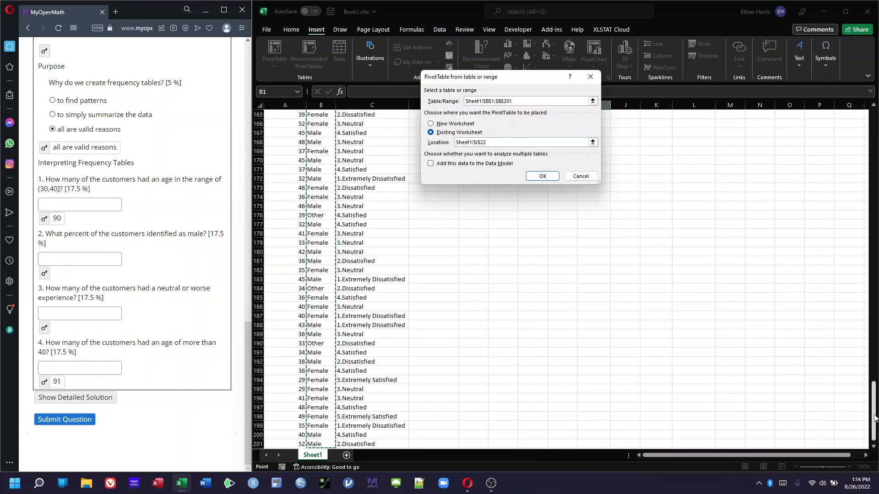
pyautogui.moveTo(873, 410); pyautogui.dragTo(836, 117)
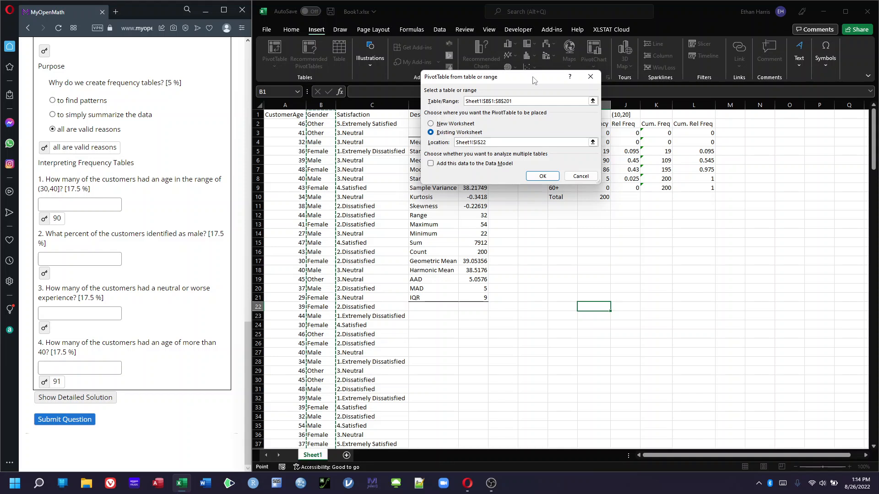
pyautogui.moveTo(533, 78); pyautogui.dragTo(449, 71)
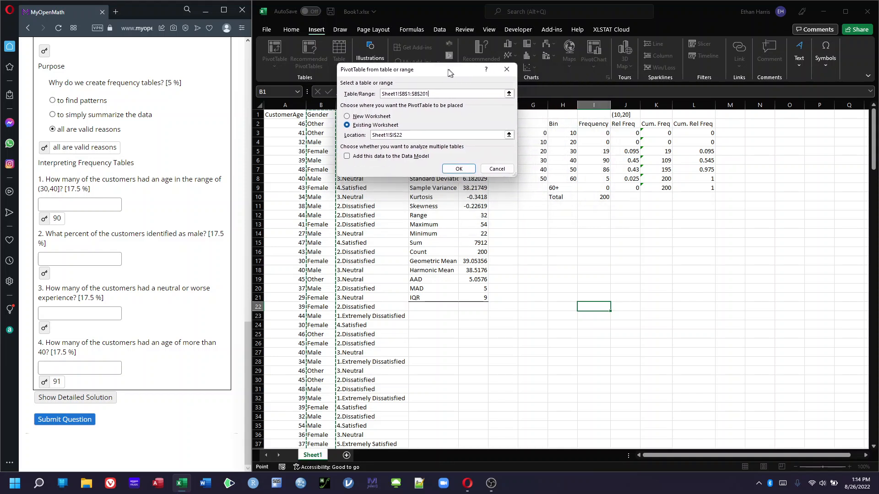
pyautogui.click(535, 213)
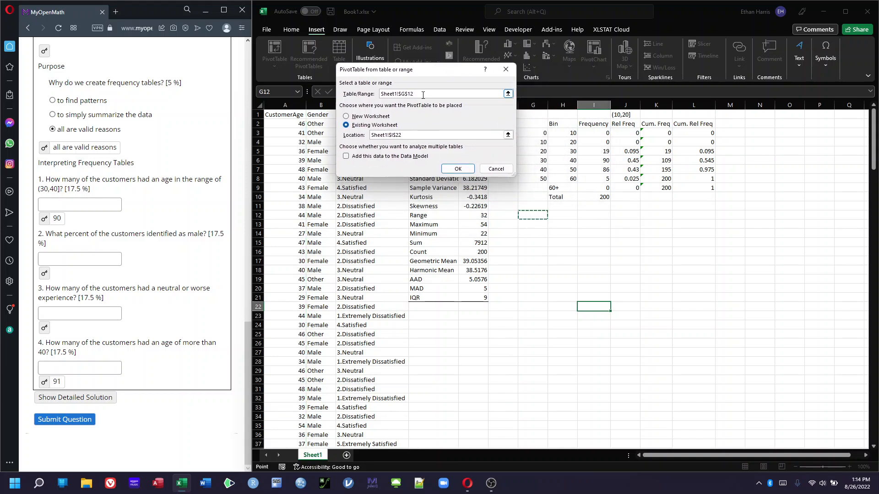
pyautogui.click(373, 94)
pyautogui.press('BackSpace')
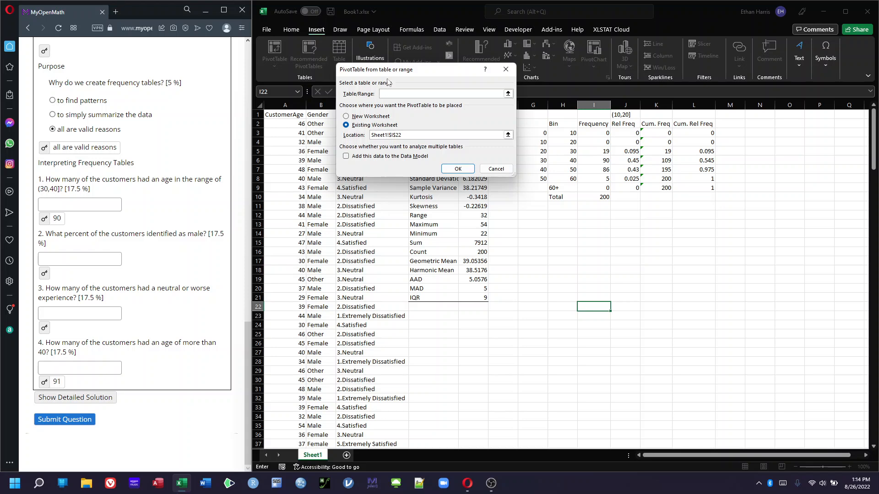
# Set the PivotTable source to B1:B201 and place it at G12 on the existing worksheet
pyautogui.moveTo(393, 69); pyautogui.dragTo(422, 51)
pyautogui.click(320, 115)
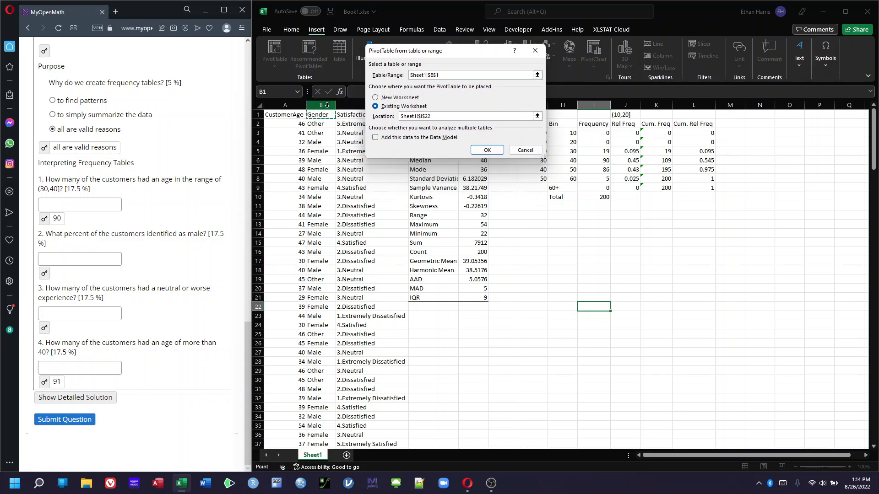
pyautogui.hotkey('ctrl', 'shift', 'Down')
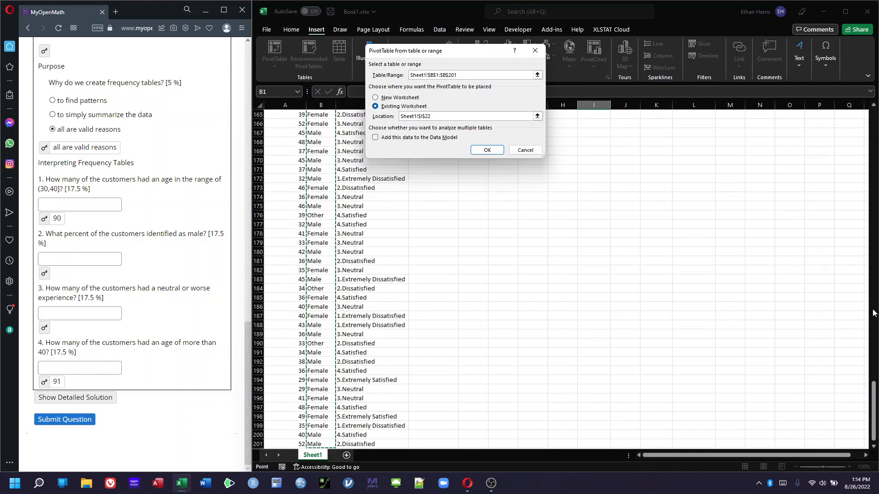
pyautogui.moveTo(874, 395); pyautogui.dragTo(874, 119)
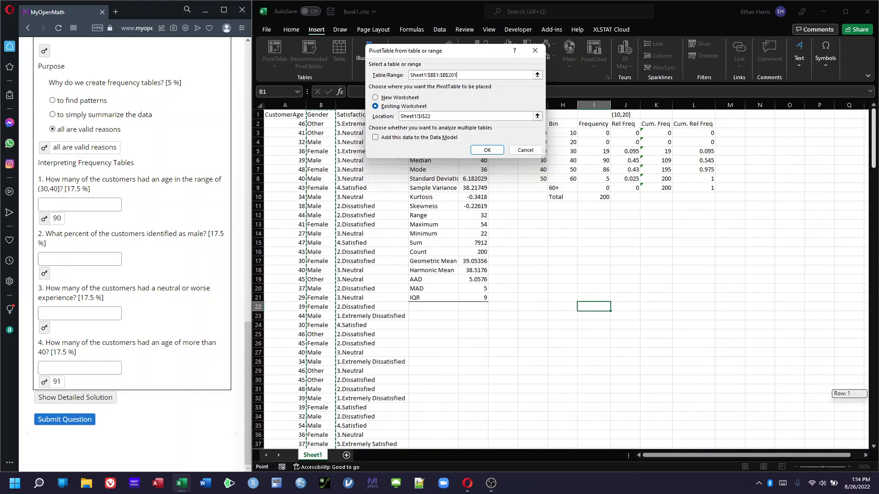
pyautogui.click(390, 118)
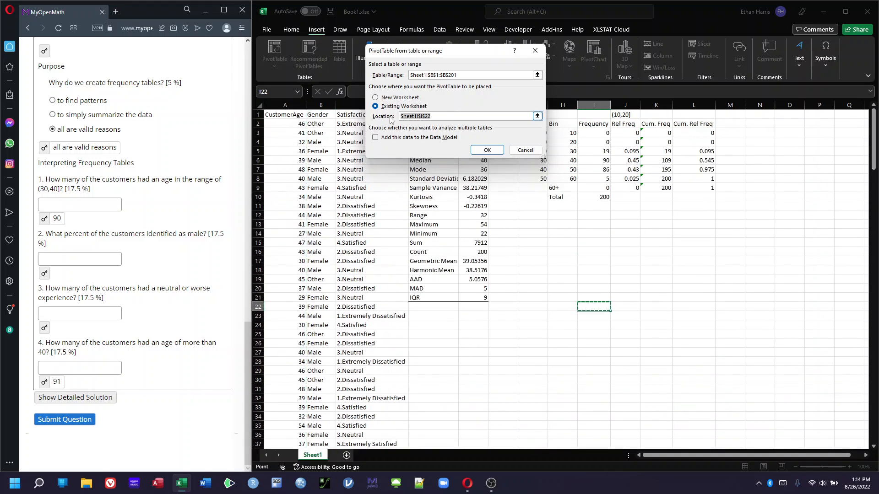
pyautogui.press('BackSpace')
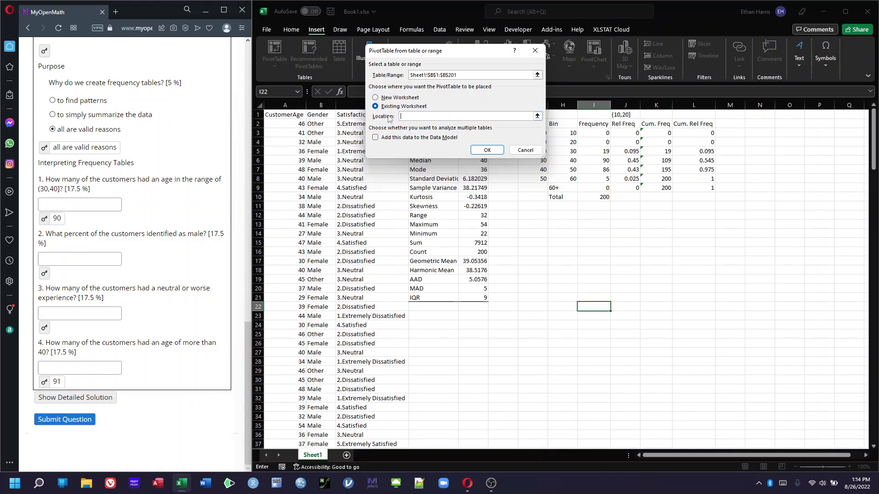
pyautogui.click(532, 215)
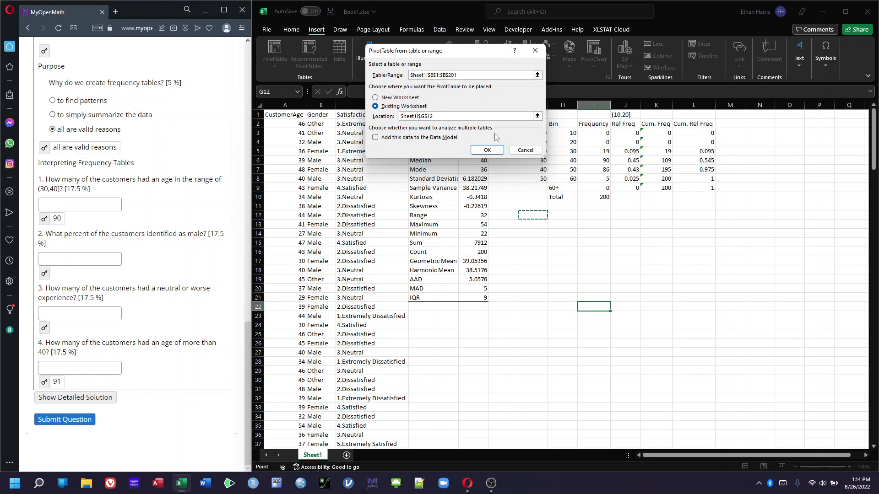
pyautogui.click(498, 150)
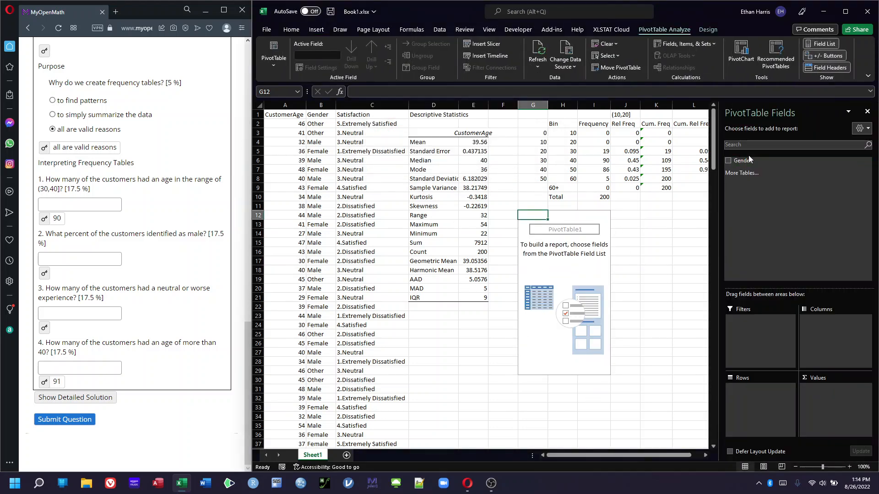
# Add the Gender field to the pivot's rows and to its values as a count
pyautogui.doubleClick(729, 161)
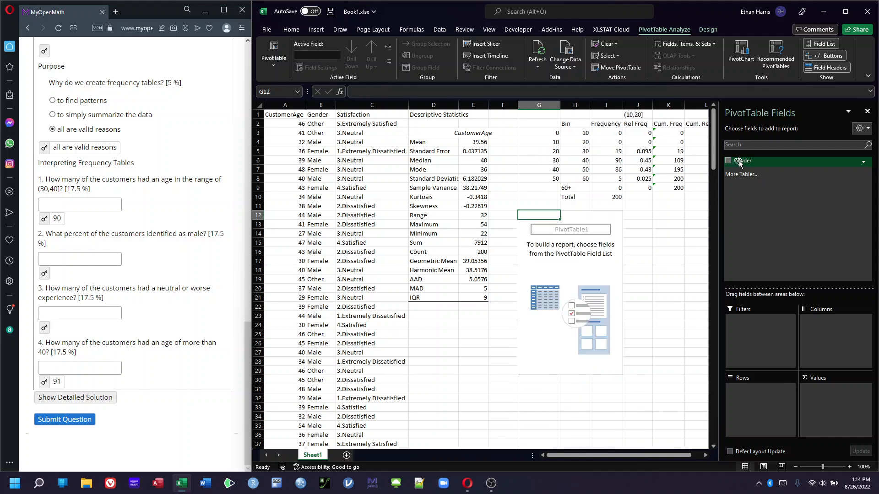
pyautogui.click(728, 161)
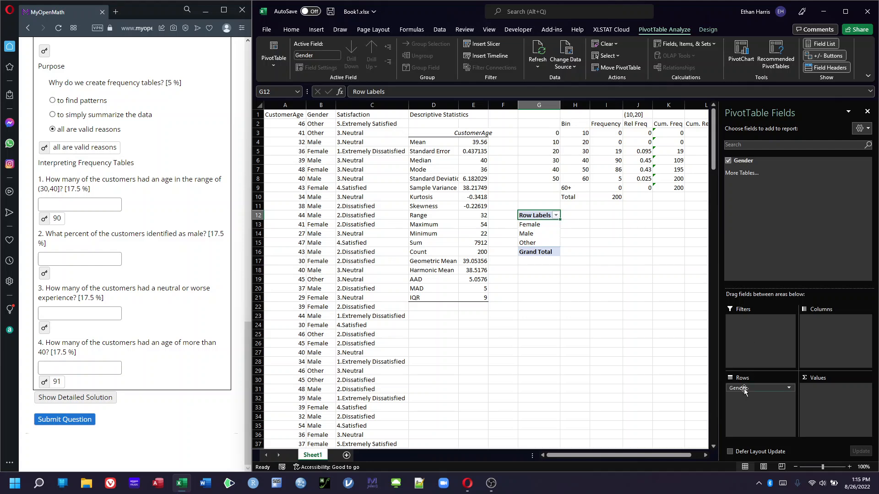
pyautogui.moveTo(744, 160); pyautogui.dragTo(832, 401)
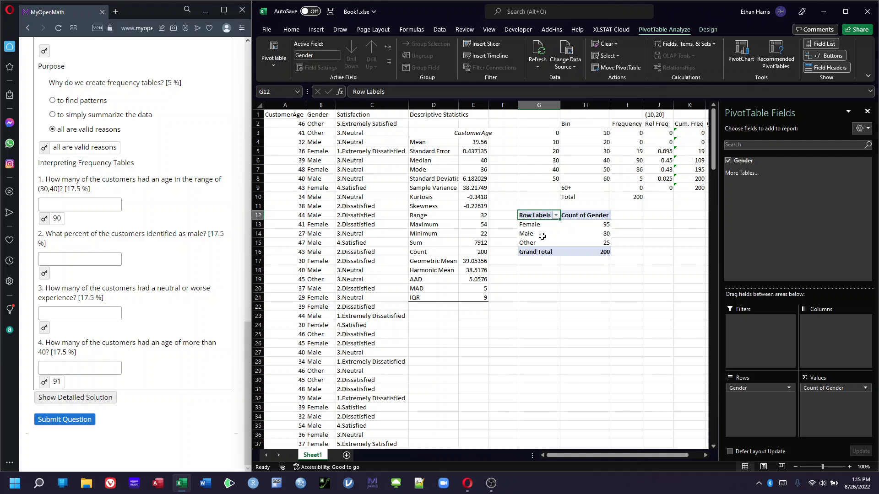
# Sort the gender pivot table's row labels Z to A
pyautogui.click(555, 216)
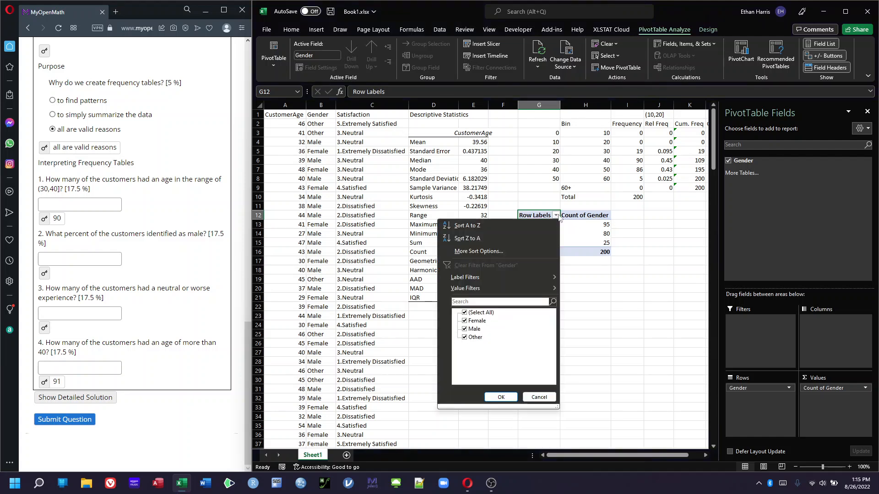
pyautogui.click(478, 240)
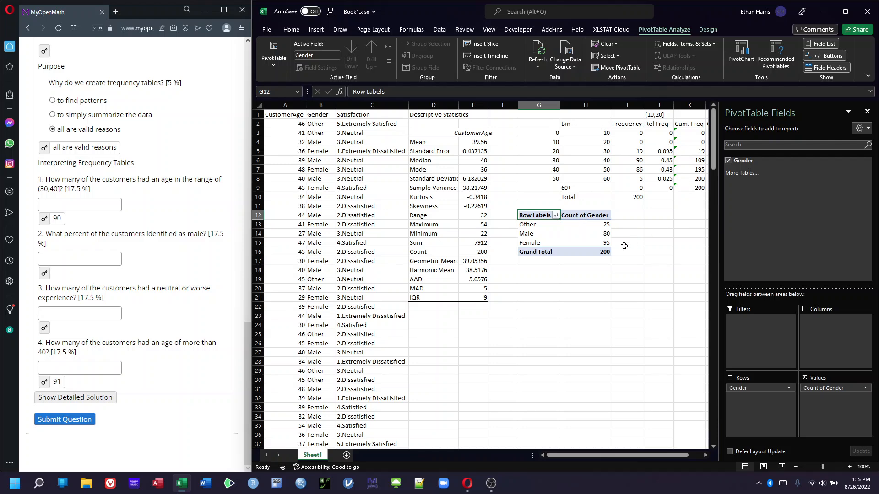
pyautogui.click(530, 268)
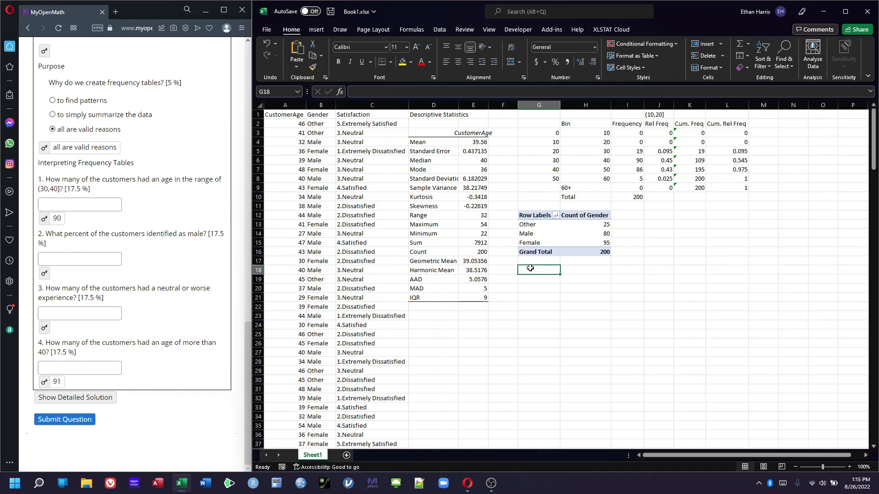
# Insert a PivotTable from the Satisfaction column C1:C201, placed at G18 on the existing worksheet
pyautogui.click(316, 29)
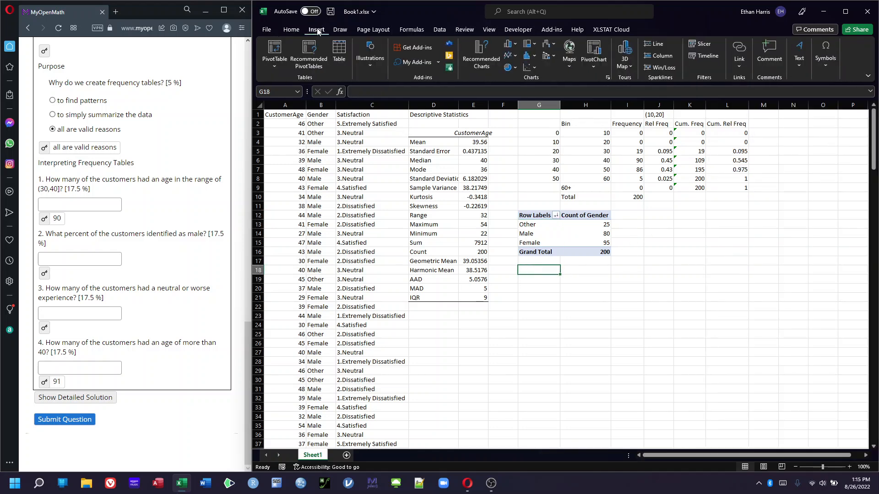
pyautogui.click(269, 45)
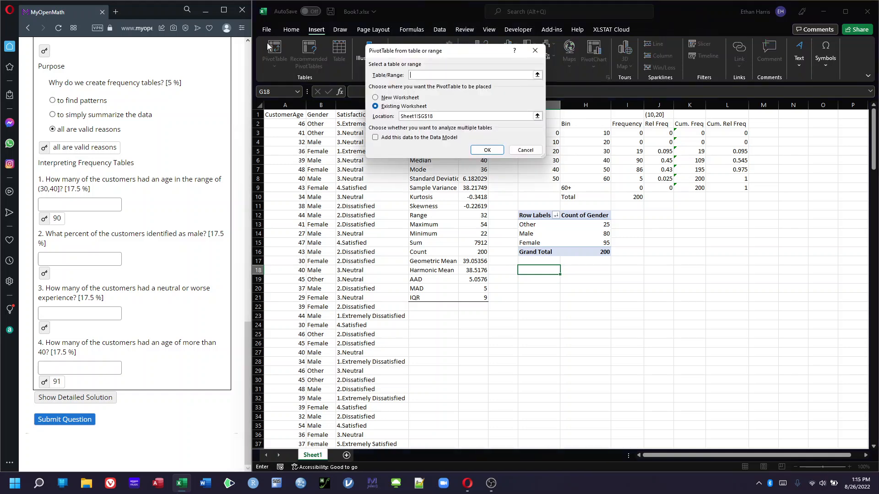
pyautogui.click(355, 115)
pyautogui.hotkey('ctrl', 'shift', 'Down')
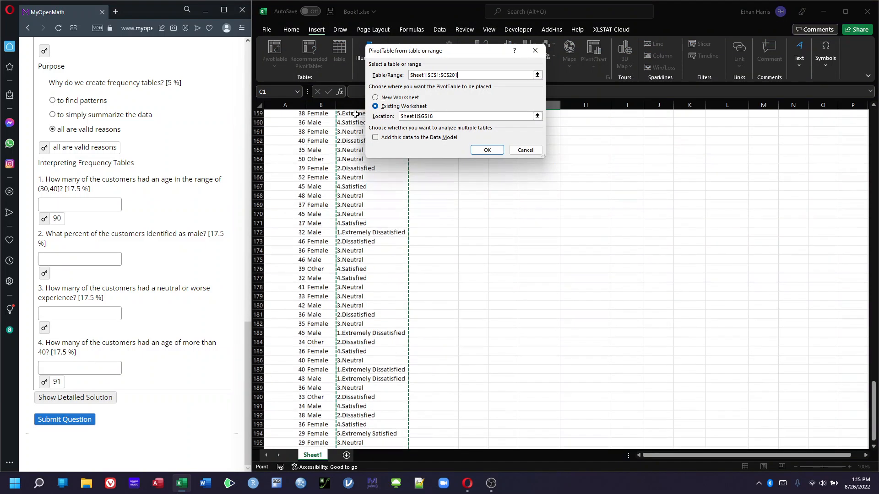
pyautogui.click(487, 150)
# Add the Satisfaction field to the new pivot's rows and to its values as a count
pyautogui.scroll(20, 669, 276)
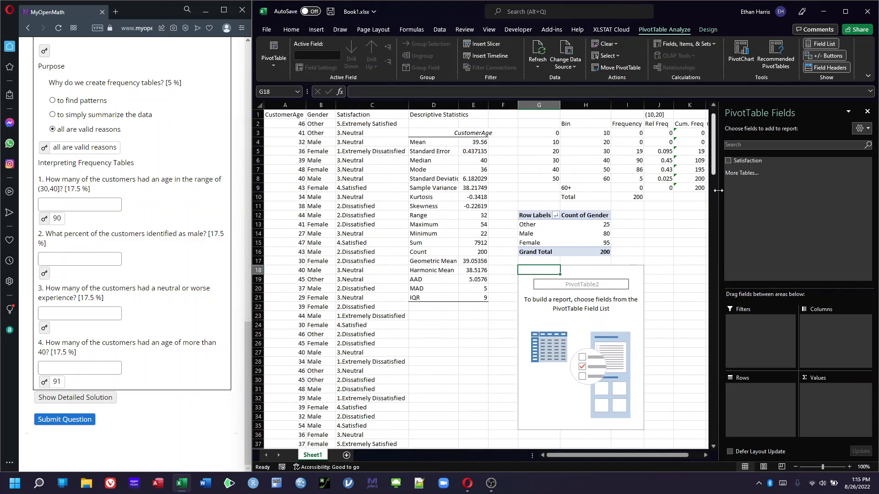
pyautogui.scroll(-1, 670, 279)
pyautogui.click(729, 160)
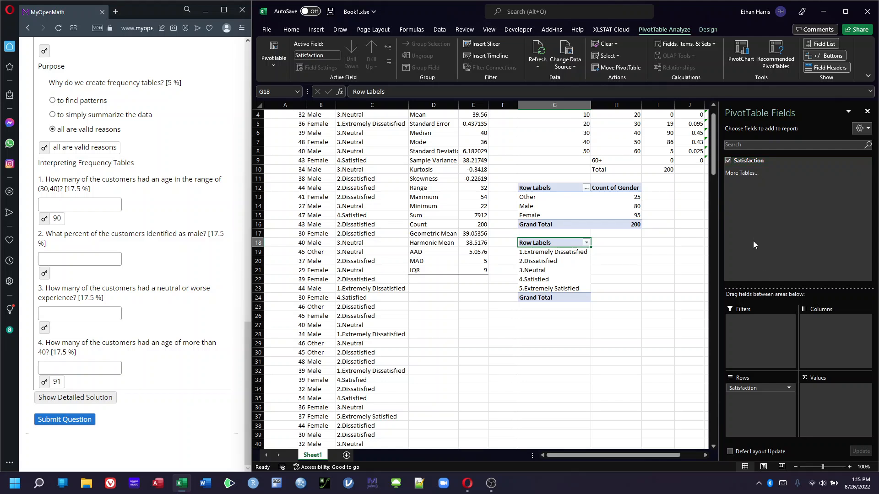
pyautogui.moveTo(749, 158); pyautogui.dragTo(836, 409)
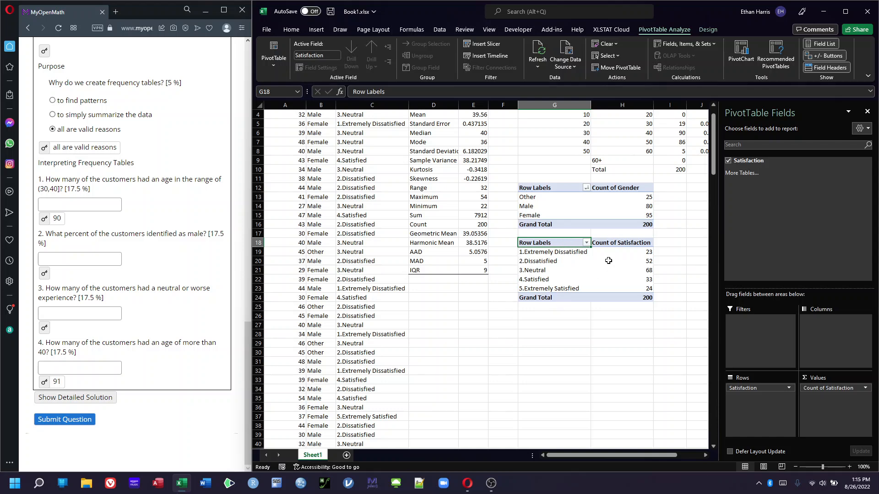
pyautogui.click(685, 291)
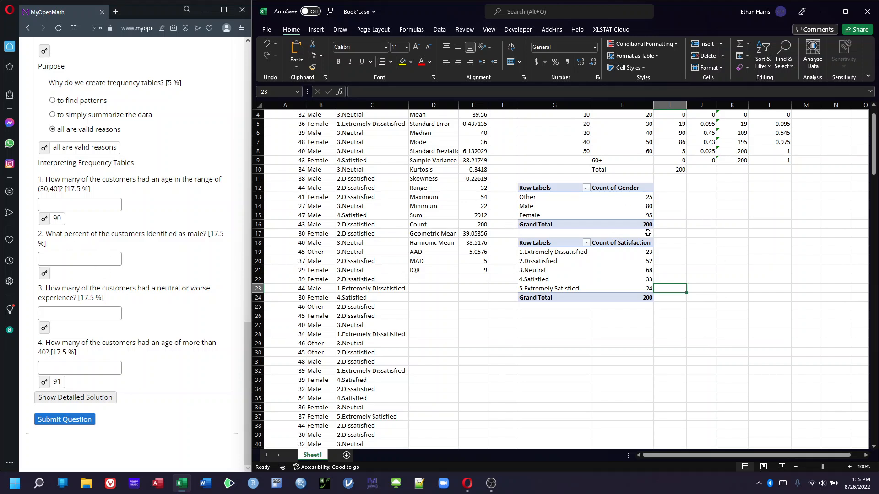
# Compute the proportion of male customers in I14 as =80/200
pyautogui.click(670, 205)
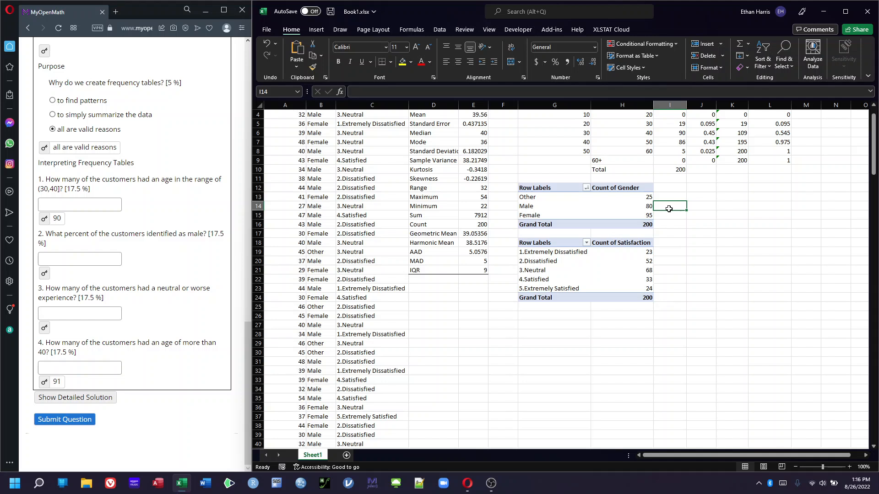
pyautogui.write('=')
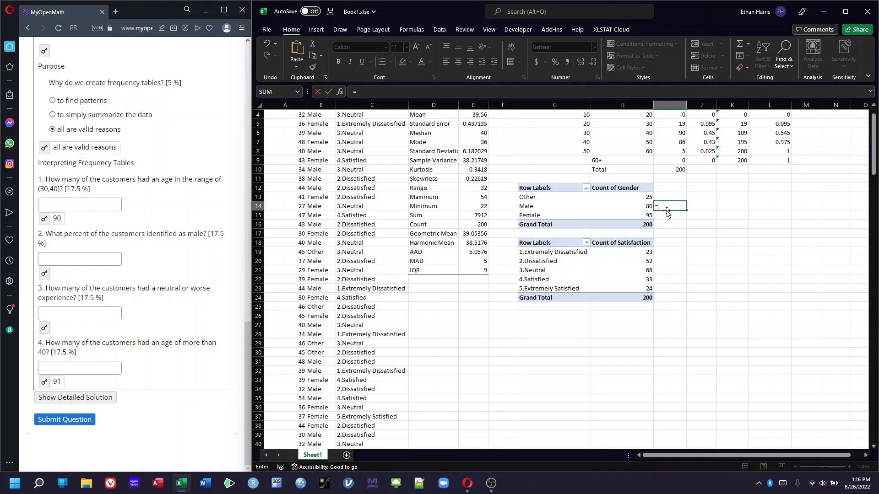
pyautogui.click(640, 205)
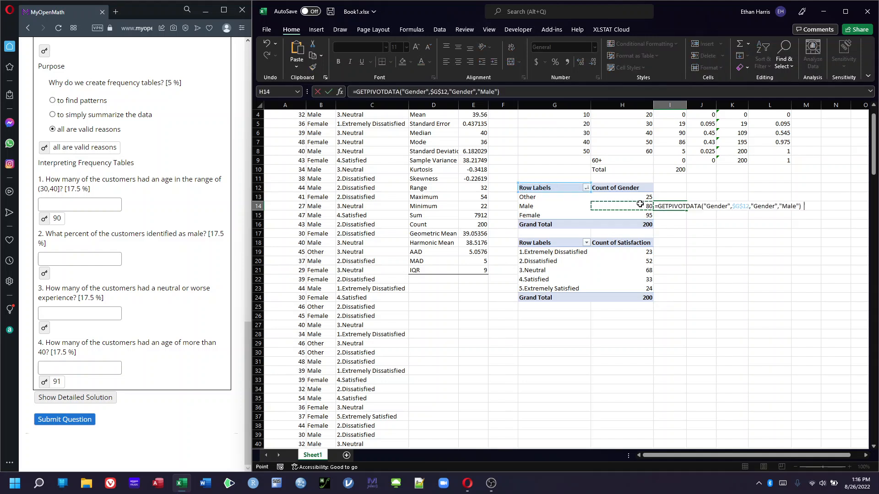
pyautogui.write('/')
pyautogui.click(628, 226)
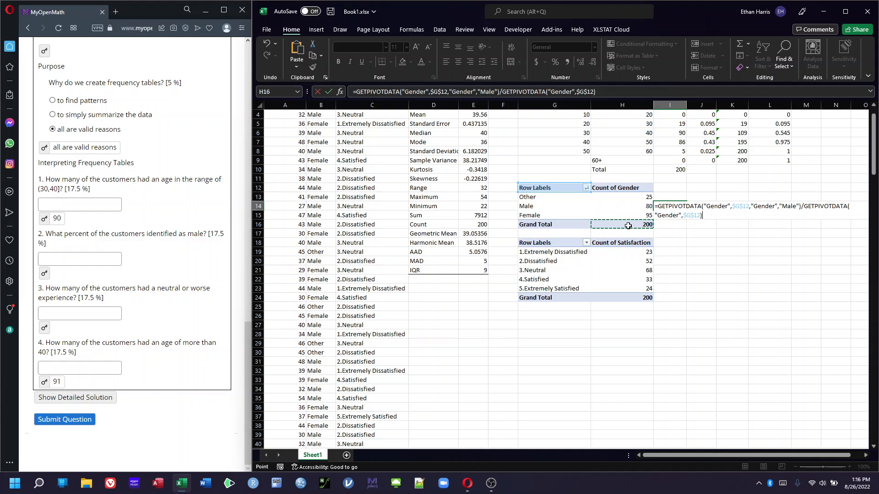
pyautogui.press('BackSpace')
pyautogui.press('BackSpace')
pyautogui.press('BackSpace')
pyautogui.press('BackSpace')
pyautogui.press('BackSpace')
pyautogui.press('BackSpace')
pyautogui.press('BackSpace')
pyautogui.press('BackSpace')
pyautogui.press('BackSpace')
pyautogui.press('BackSpace')
pyautogui.press('BackSpace')
pyautogui.press('BackSpace')
pyautogui.press('BackSpace')
pyautogui.press('BackSpace')
pyautogui.press('BackSpace')
pyautogui.press('BackSpace')
pyautogui.press('BackSpace')
pyautogui.press('BackSpace')
pyautogui.press('BackSpace')
pyautogui.press('BackSpace')
pyautogui.press('BackSpace')
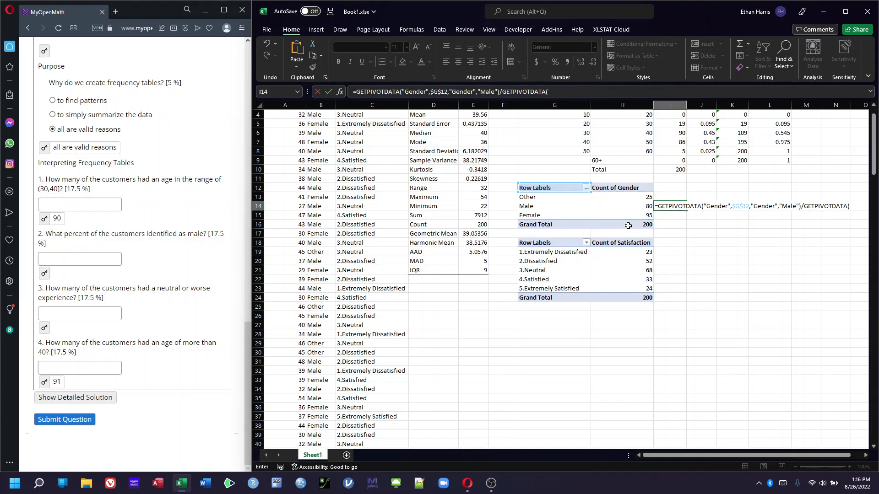
pyautogui.press('BackSpace')
pyautogui.press('BackSpace')
pyautogui.press('BackSpace')
pyautogui.press('BackSpace')
pyautogui.press('BackSpace')
pyautogui.press('BackSpace')
pyautogui.press('BackSpace')
pyautogui.press('BackSpace')
pyautogui.press('BackSpace')
pyautogui.press('BackSpace')
pyautogui.press('BackSpace')
pyautogui.press('BackSpace')
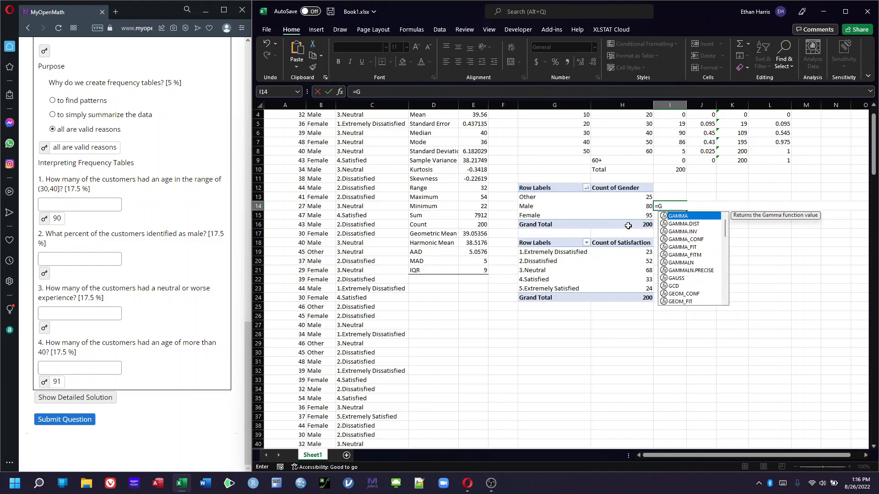
pyautogui.write('80/')
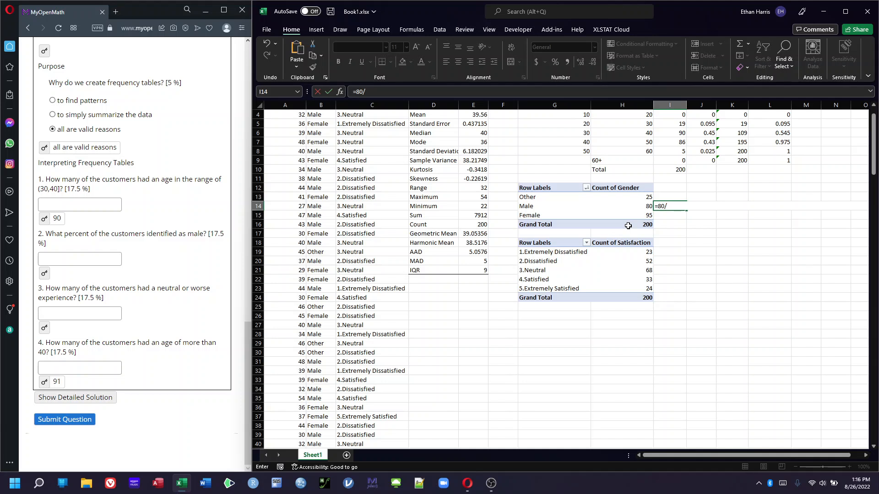
pyautogui.write('200')
pyautogui.press('Return')
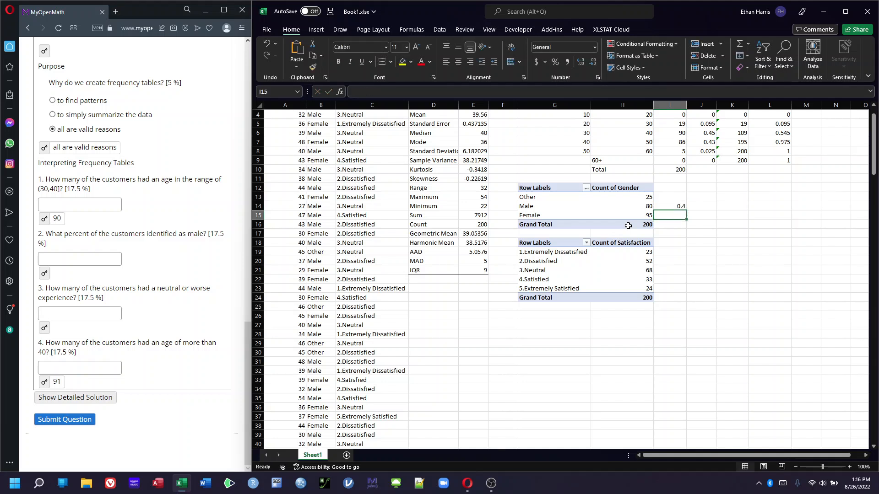
# Reveal the answer key for the question on the percentage of male customers
pyautogui.click(46, 273)
pyautogui.click(46, 273)
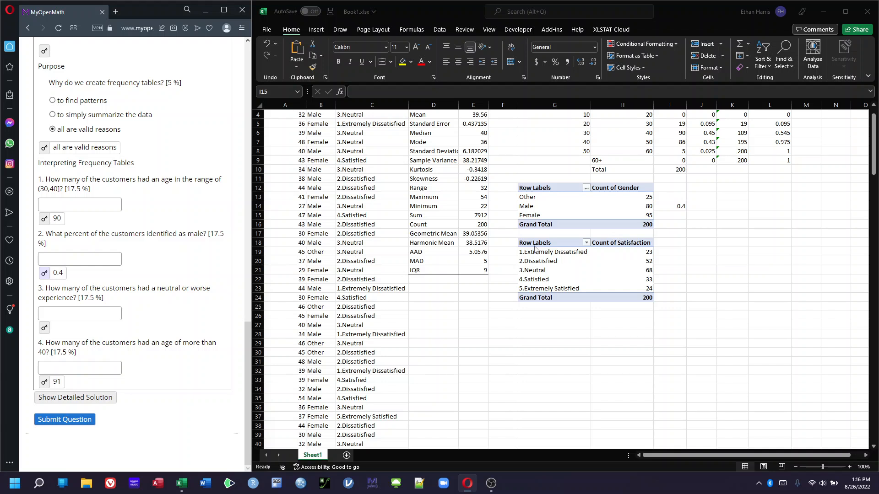
pyautogui.click(672, 271)
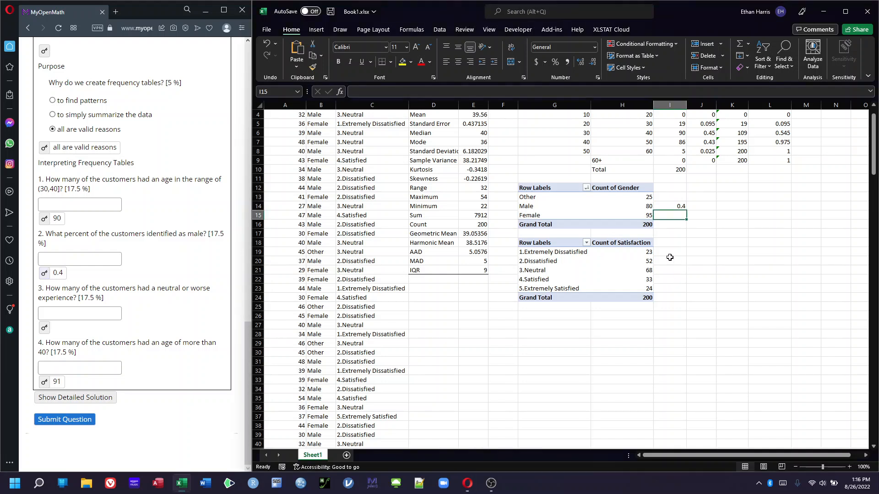
pyautogui.click(663, 274)
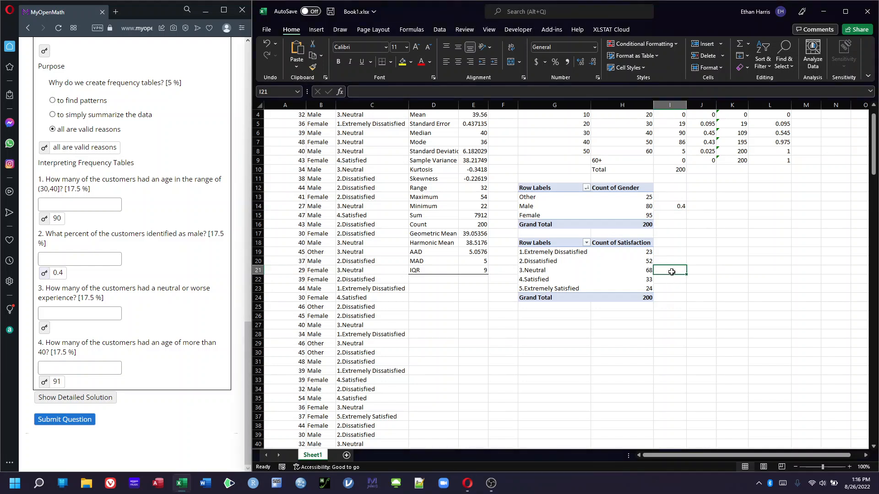
# In H26, enter a formula dividing the sum of satisfaction counts H19:H21 by the pivot's grand total
pyautogui.click(632, 317)
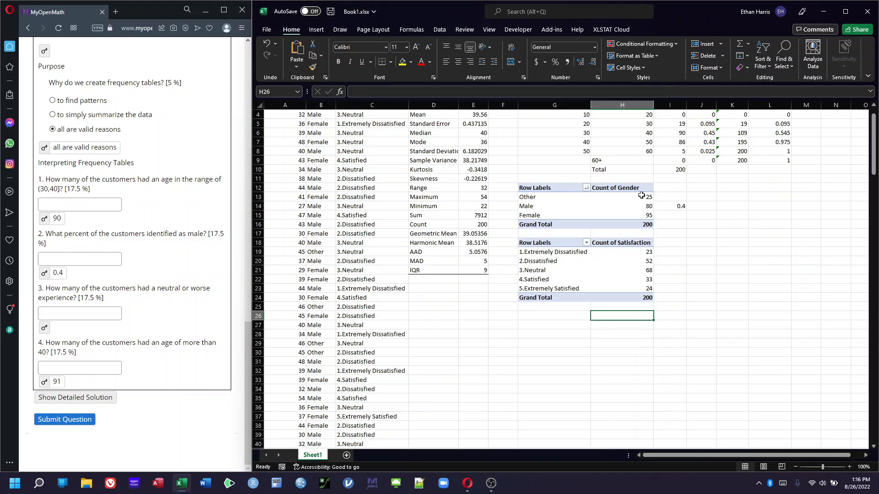
pyautogui.scroll(1, 851, 156)
pyautogui.scroll(-2, 691, 273)
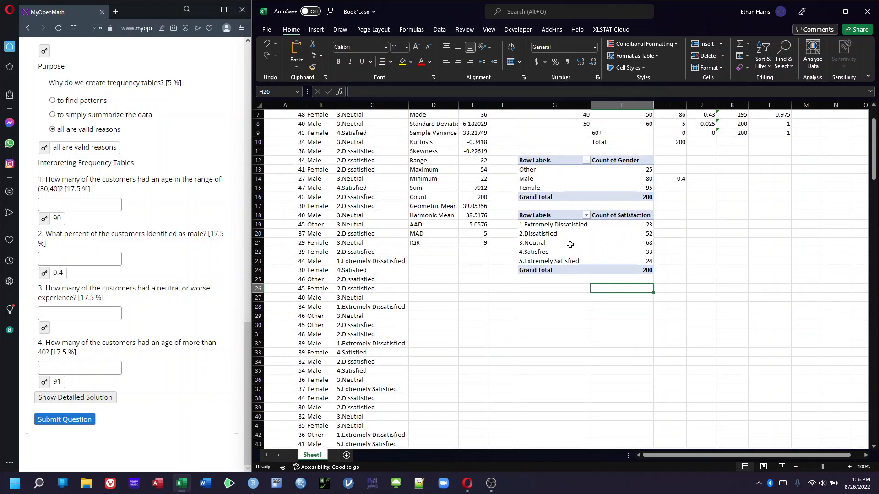
pyautogui.scroll(2, 598, 268)
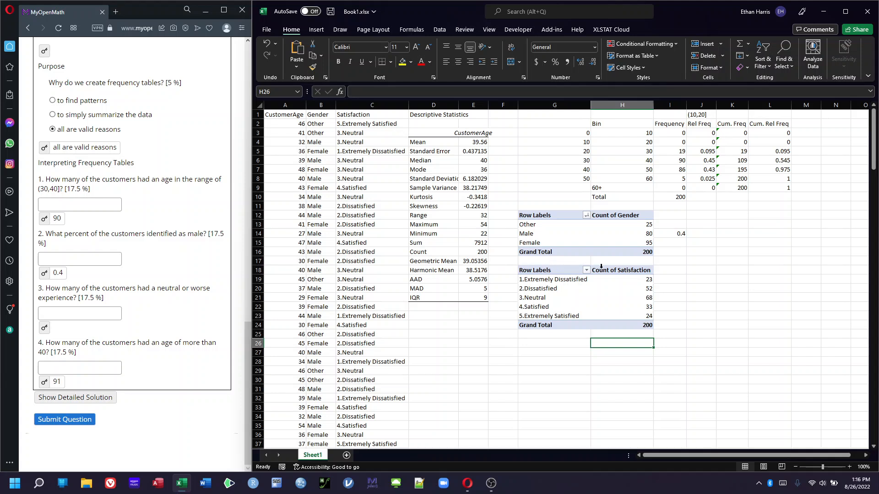
pyautogui.moveTo(615, 294)
pyautogui.write('=')
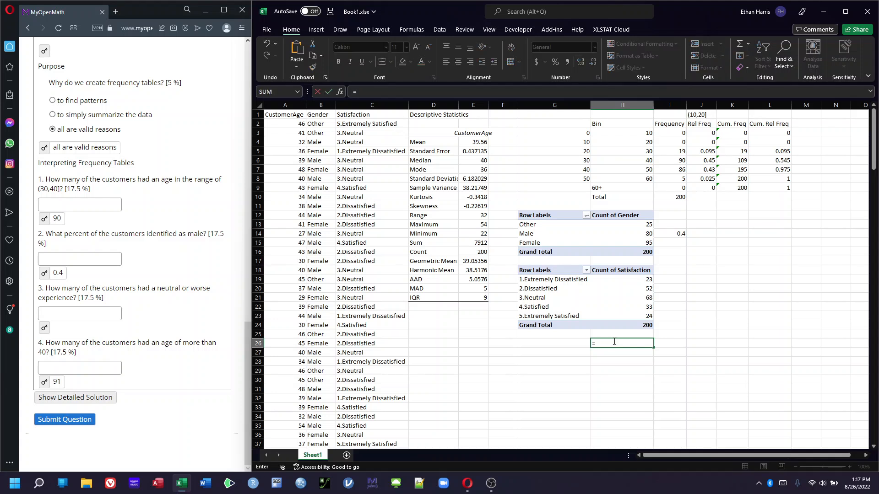
pyautogui.write('sum(')
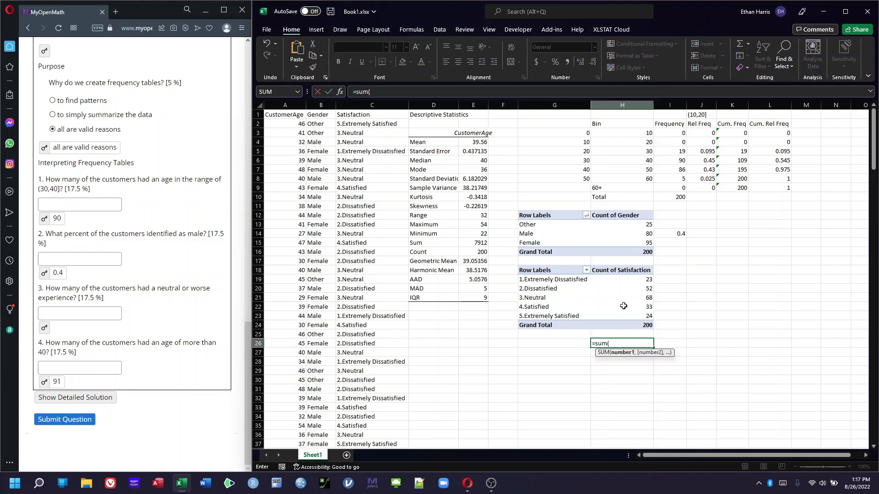
pyautogui.moveTo(636, 287)
pyautogui.mouseDown()
pyautogui.moveTo(640, 302)
pyautogui.moveTo(645, 282)
pyautogui.mouseUp()
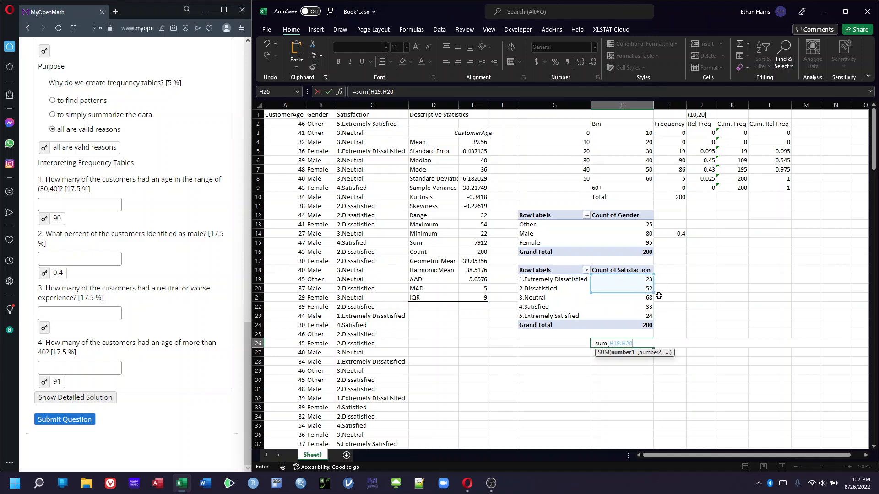
pyautogui.click(696, 264)
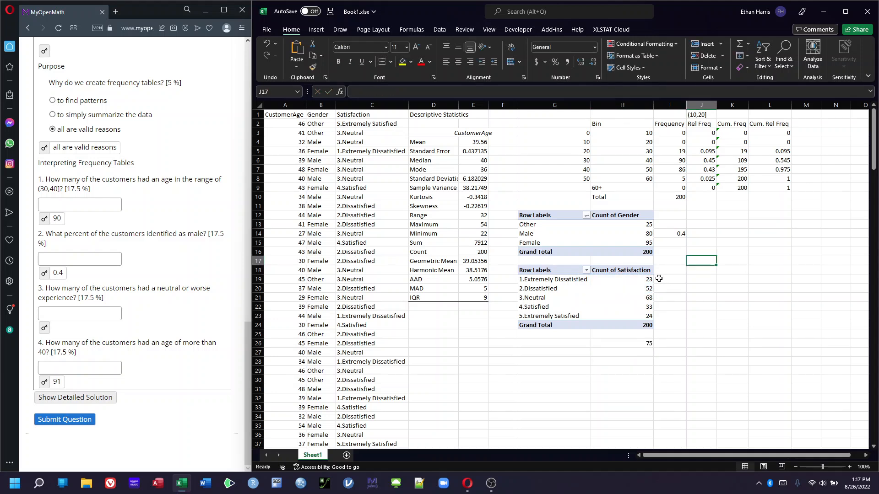
pyautogui.doubleClick(634, 343)
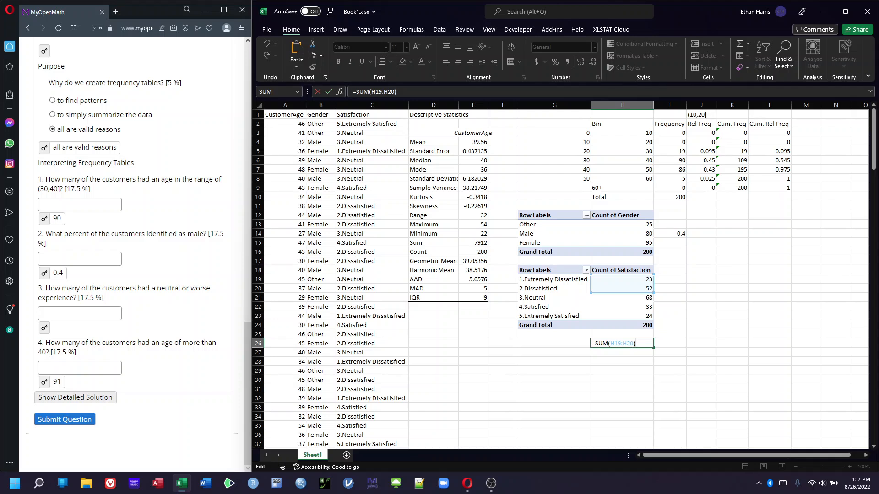
pyautogui.press('BackSpace')
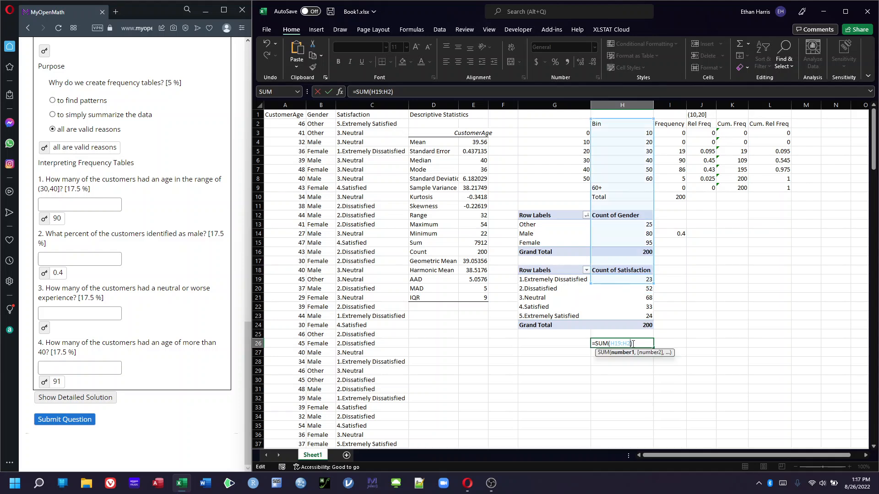
pyautogui.write('1)')
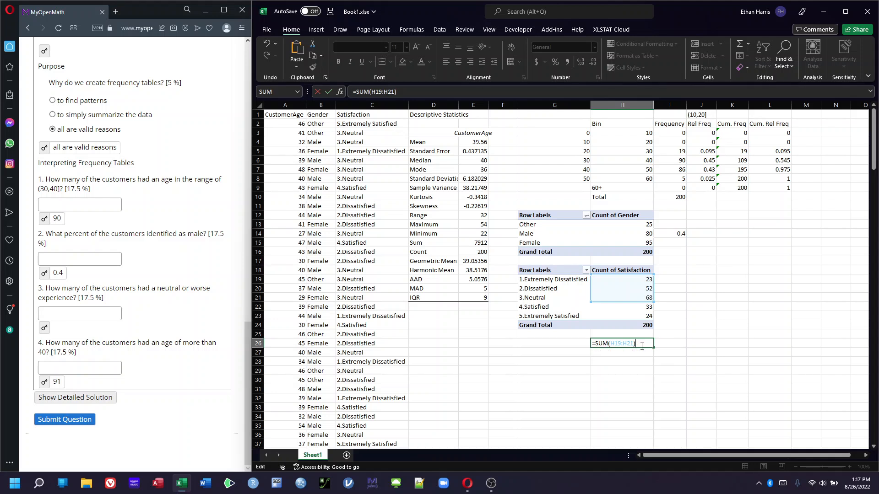
pyautogui.write('/')
pyautogui.click(646, 325)
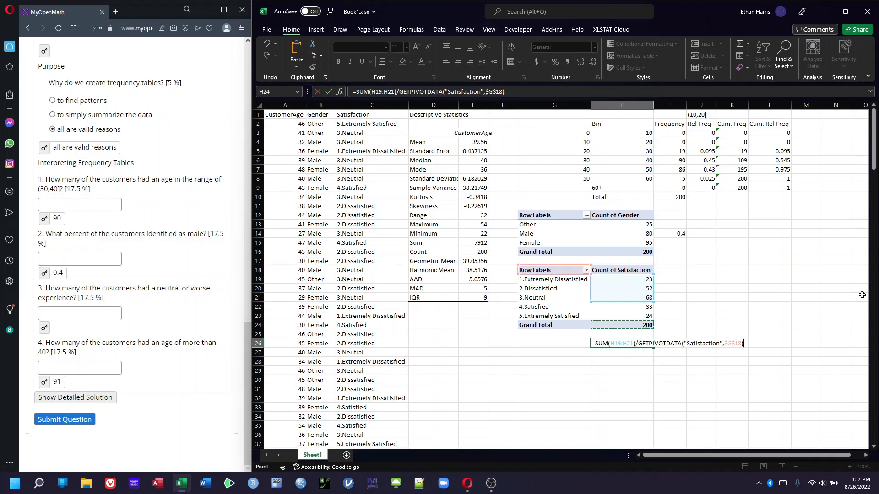
pyautogui.press('Return')
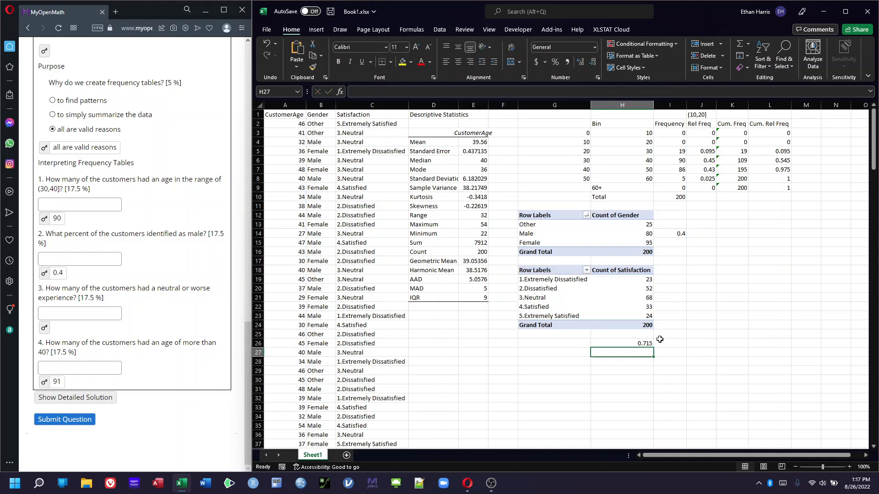
# Reveal question 3's answer and reduce the H26 formula to =SUM(H19:H21)
pyautogui.click(44, 328)
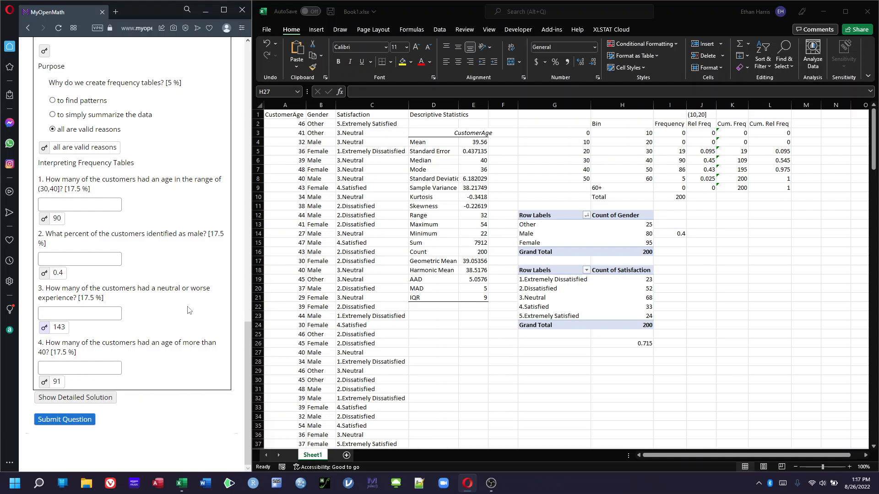
pyautogui.doubleClick(641, 343)
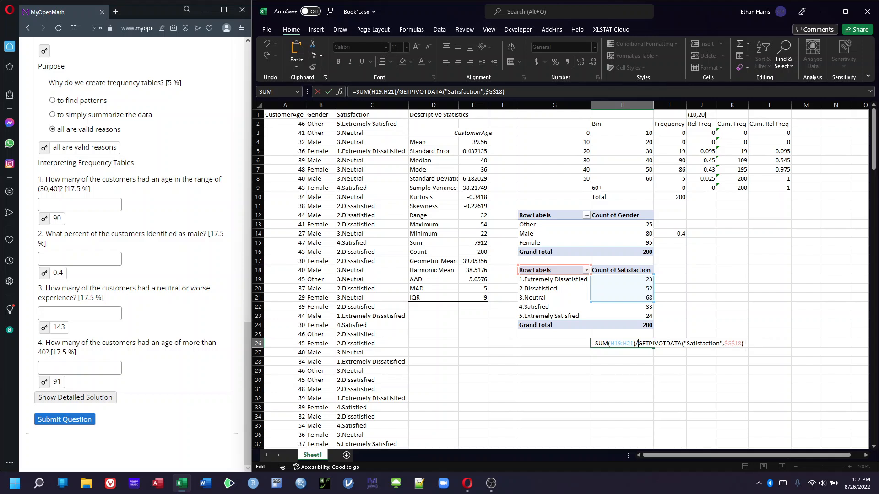
pyautogui.moveTo(742, 345); pyautogui.dragTo(636, 348)
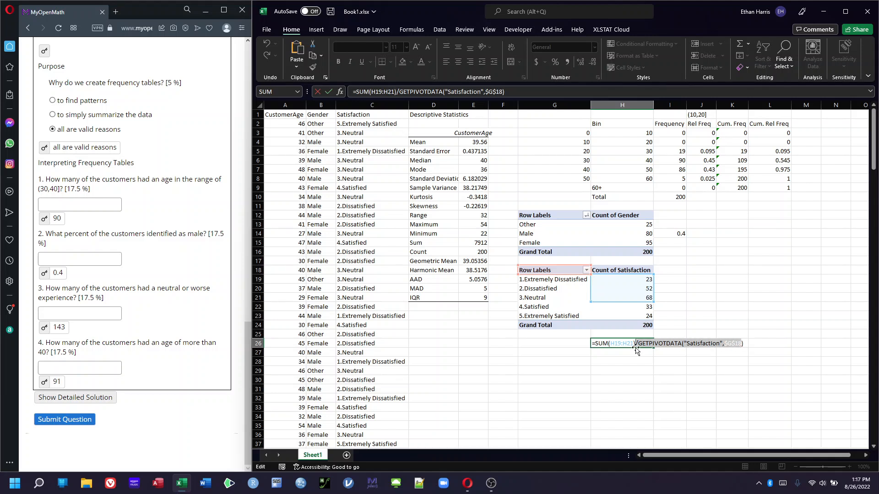
pyautogui.press('BackSpace')
pyautogui.press('Return')
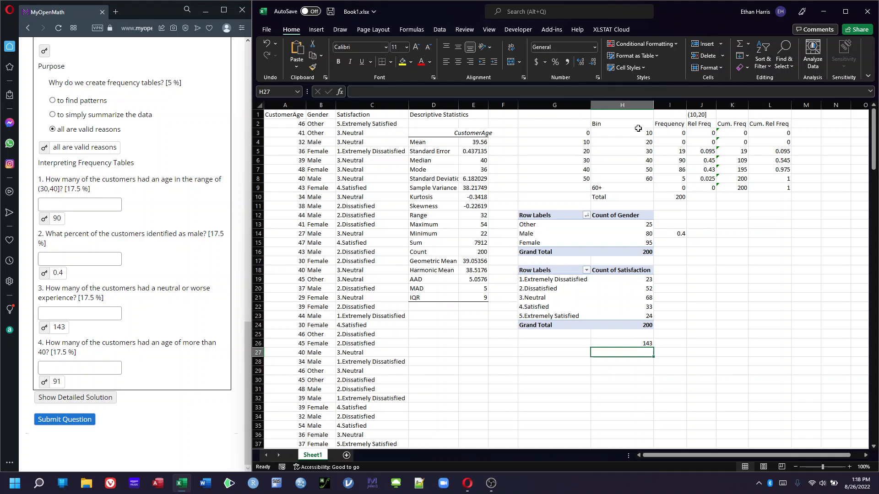
# Check the frequency formula in I3 and scroll the assignment page back to the top
pyautogui.click(680, 132)
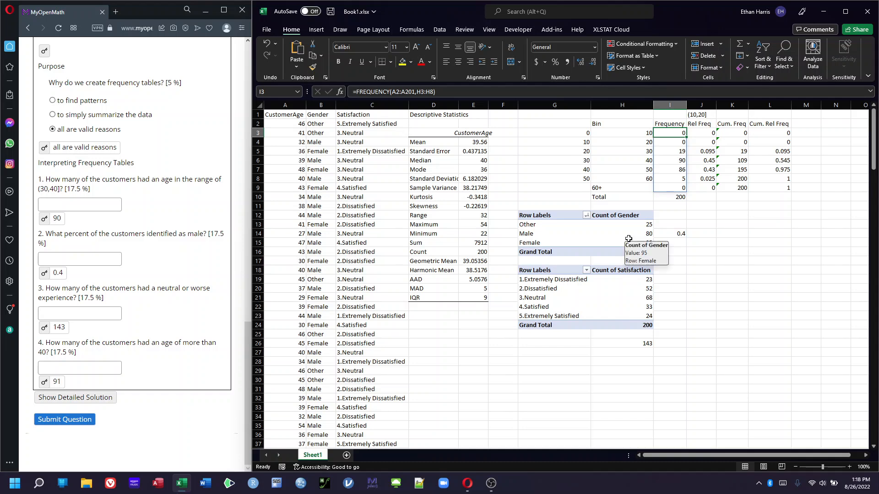
pyautogui.click(244, 342)
pyautogui.scroll(2, 229, 174)
pyautogui.scroll(15, 229, 174)
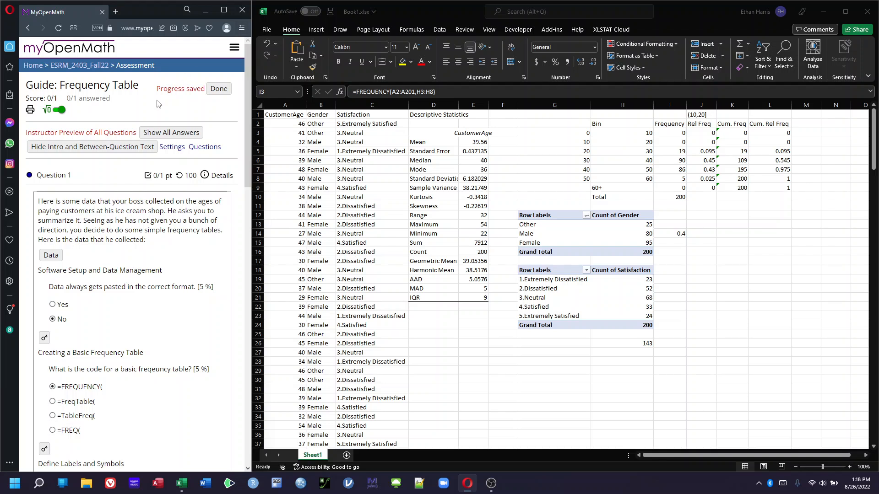